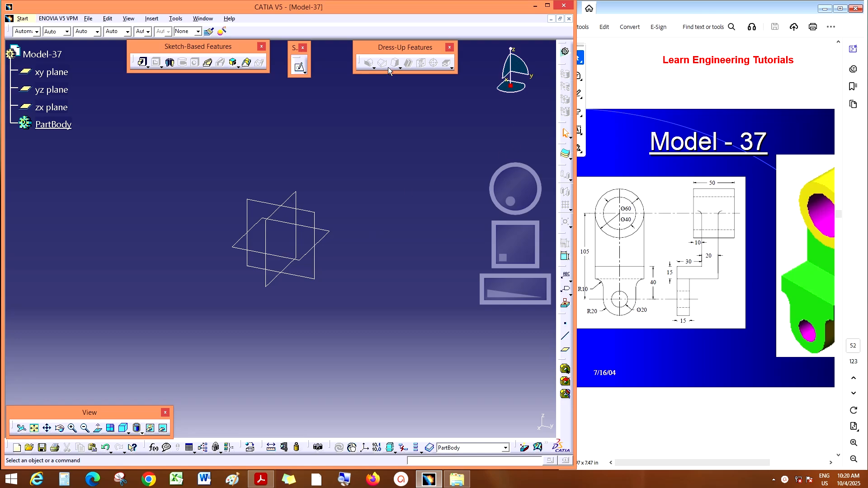
Start a sketch on the yz plane and draw a circle centred on the origin with a 60 mm diameter.
click(299, 67)
click(320, 222)
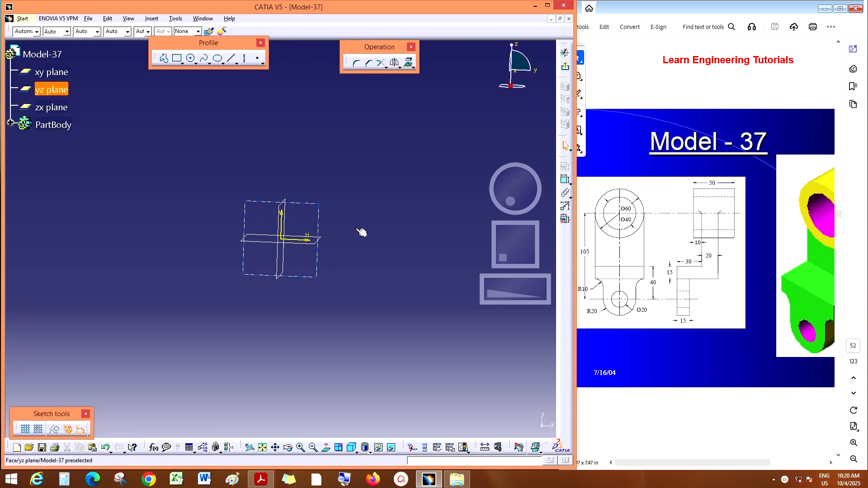
click(191, 58)
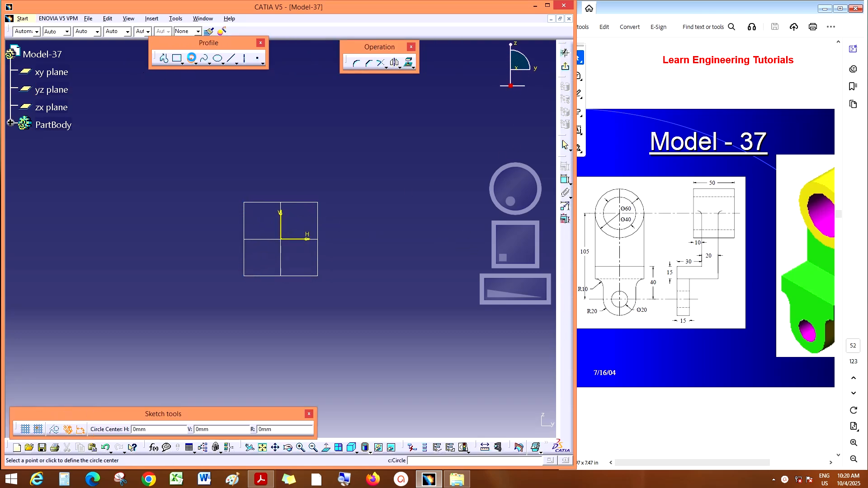
click(284, 239)
click(337, 203)
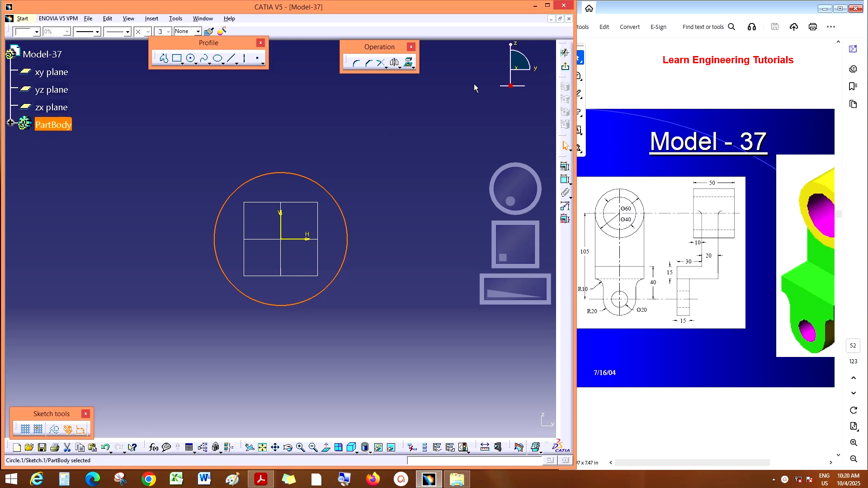
click(565, 180)
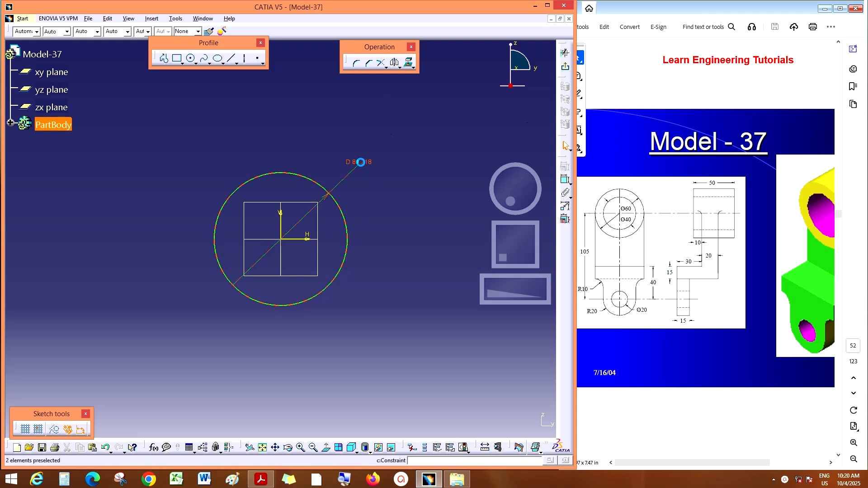
click(361, 162)
double_click(357, 162)
text(60mm)
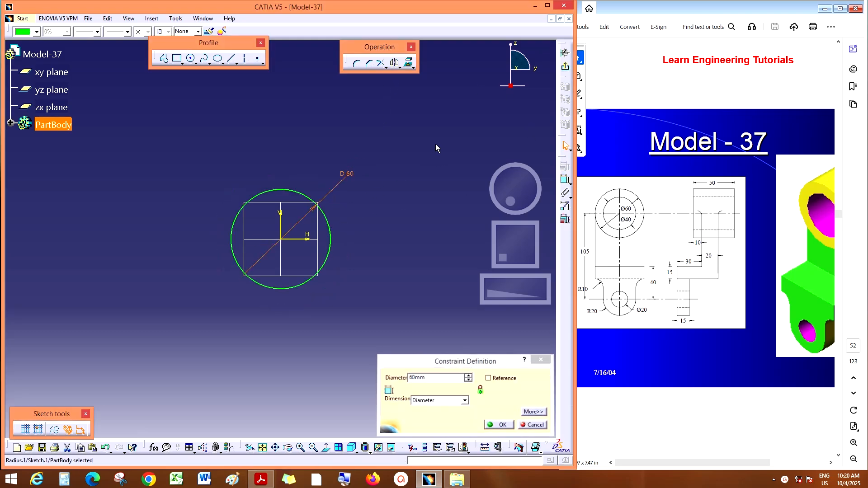
key(Return)
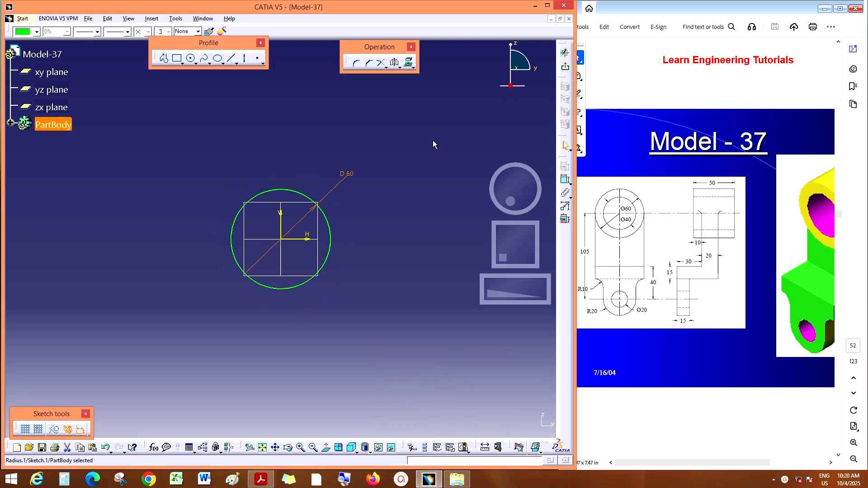
Add a concentric inner circle at the origin, set its diameter to 40 mm, and exit the sketch.
click(190, 58)
click(281, 238)
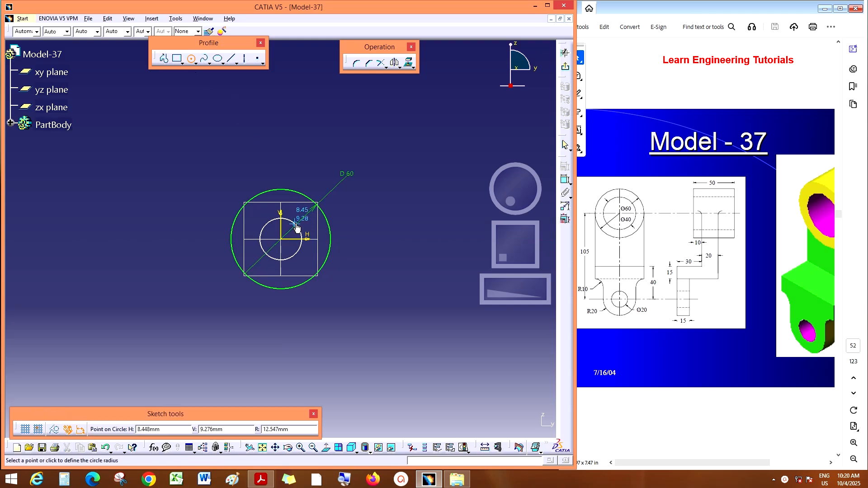
click(304, 217)
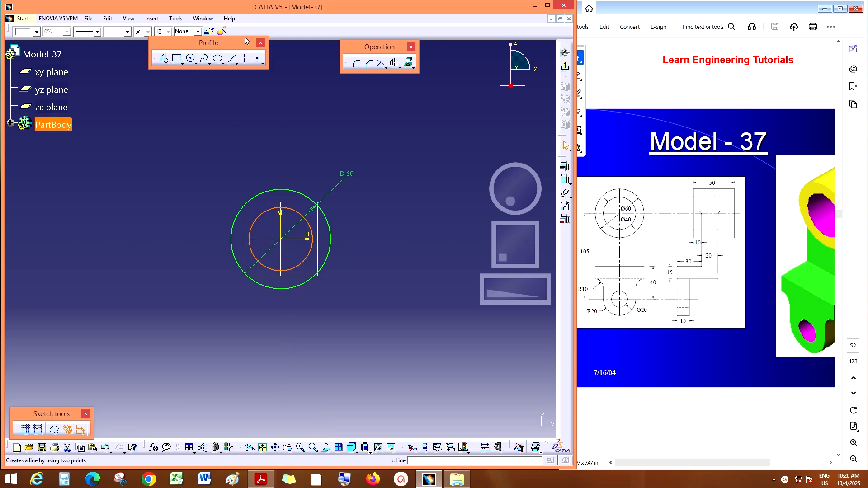
click(565, 179)
click(303, 217)
double_click(333, 143)
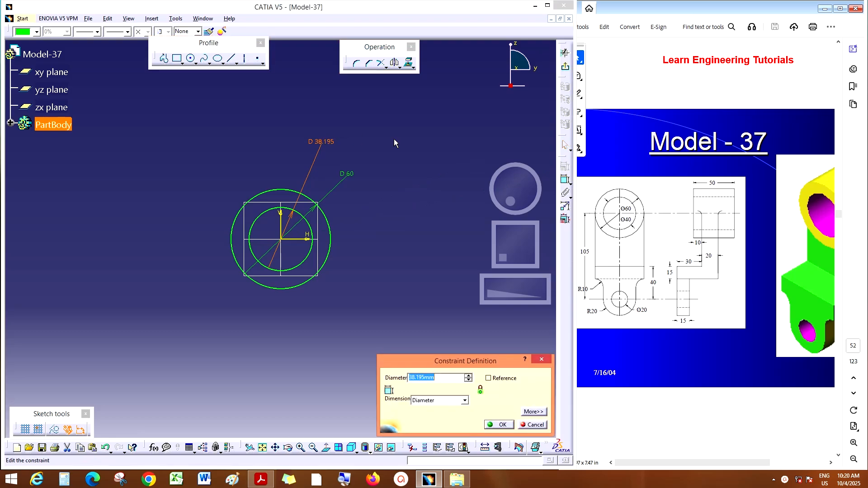
text(40)
key(Return)
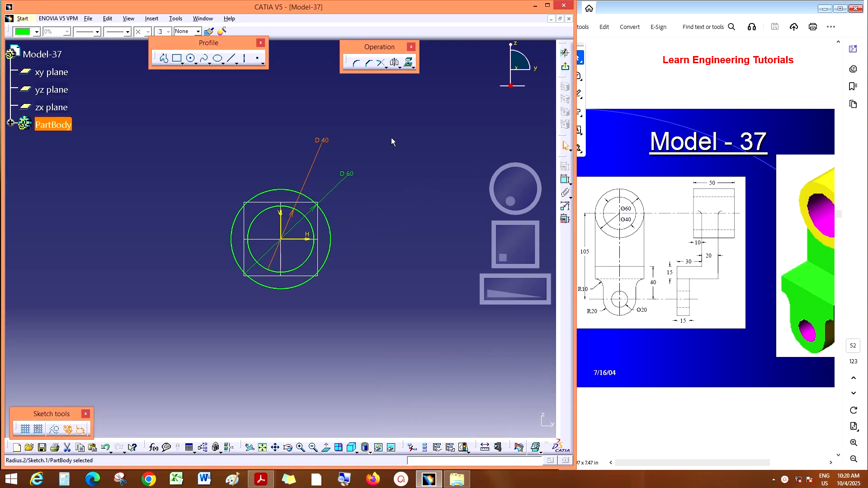
click(562, 46)
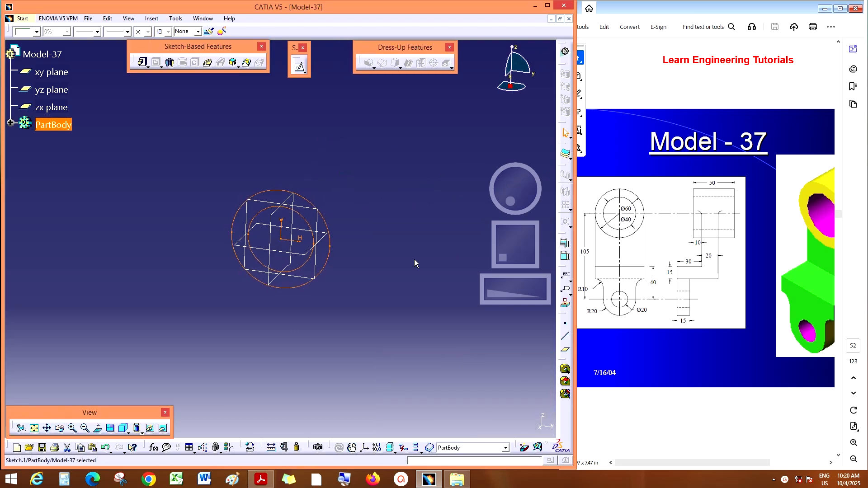
Pad the two-circle ring sketch to a length of 50 mm in the reversed direction.
click(144, 63)
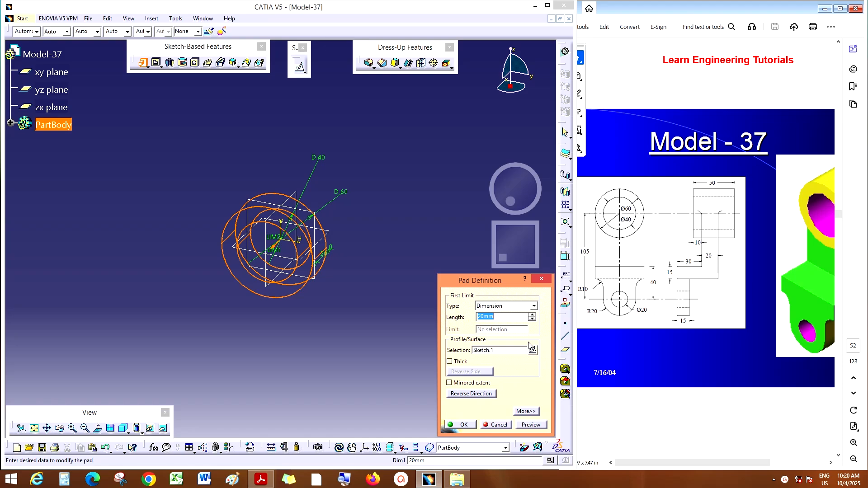
text(50)
click(530, 425)
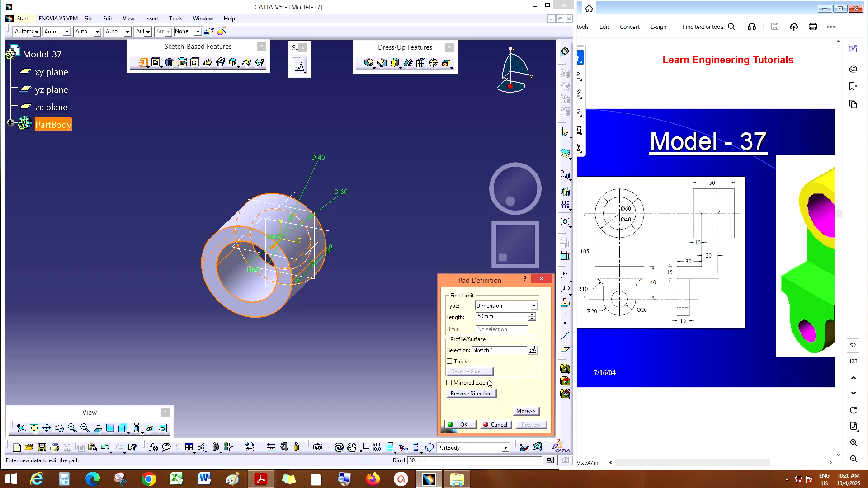
click(466, 394)
click(530, 426)
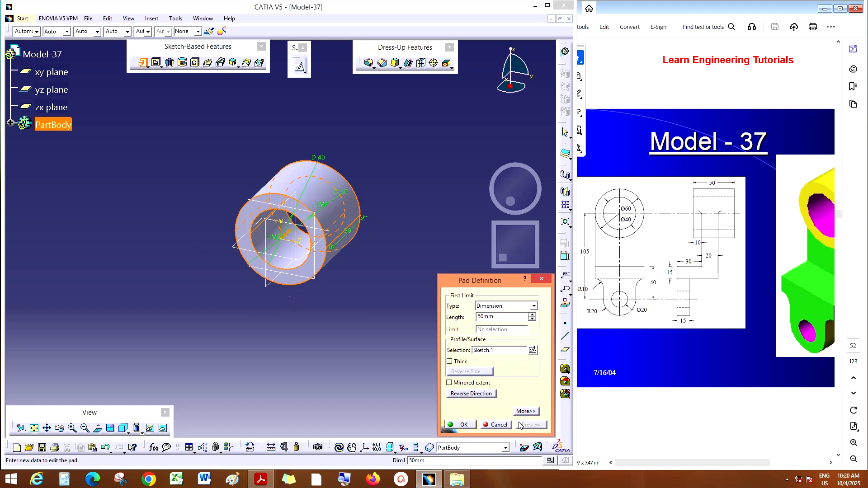
click(471, 426)
Create a reference plane offset 30 mm from the yz plane, reversed to run along the cylinder's length.
drag(507, 191, 489, 195)
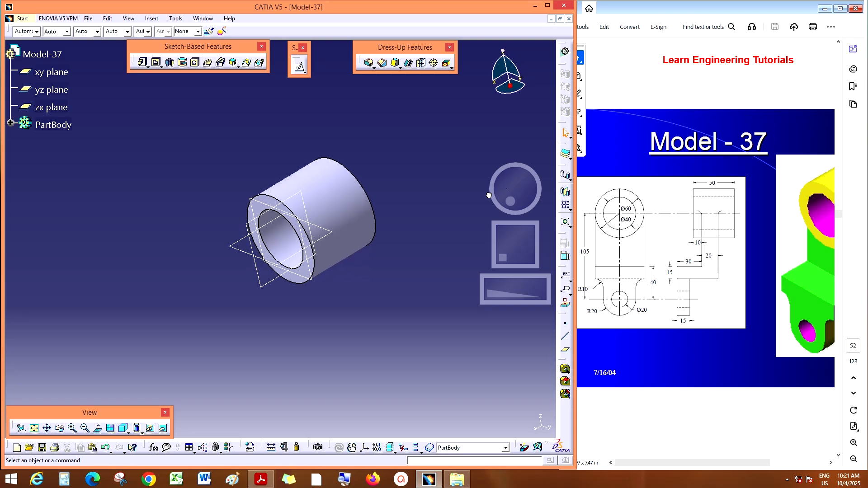
click(52, 89)
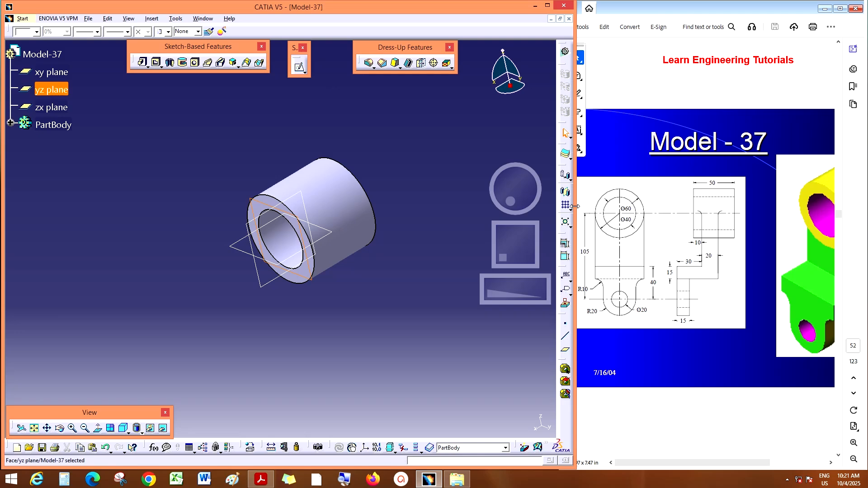
click(10, 122)
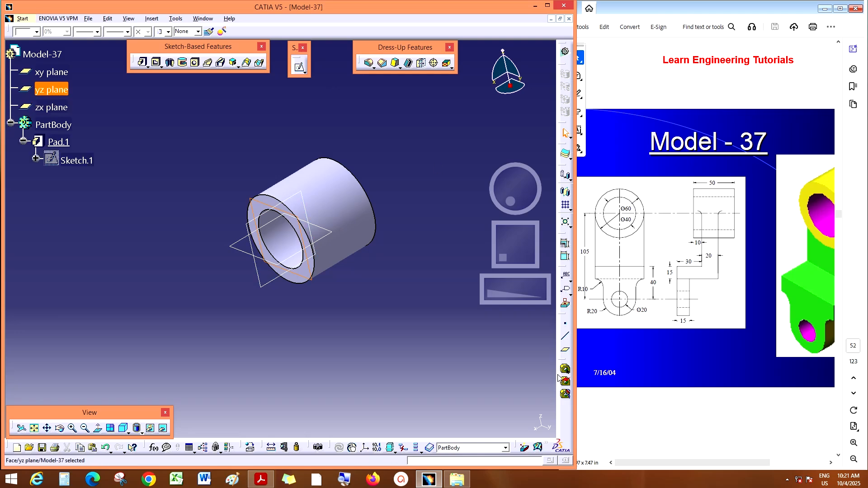
click(566, 349)
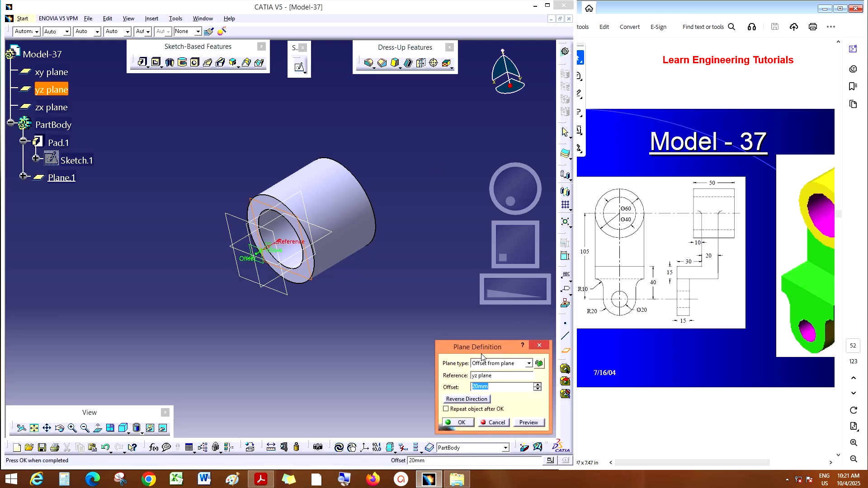
click(467, 400)
double_click(489, 387)
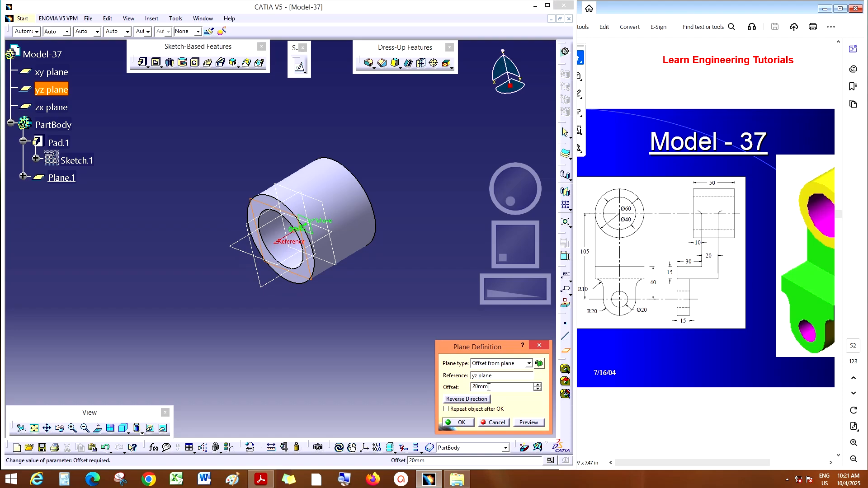
text(30)
key(Return)
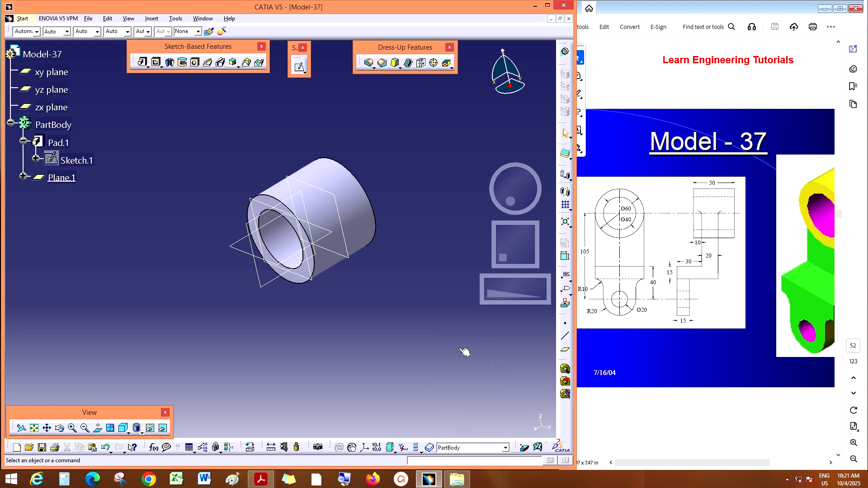
Hide the xy and zx planes.
click(60, 71)
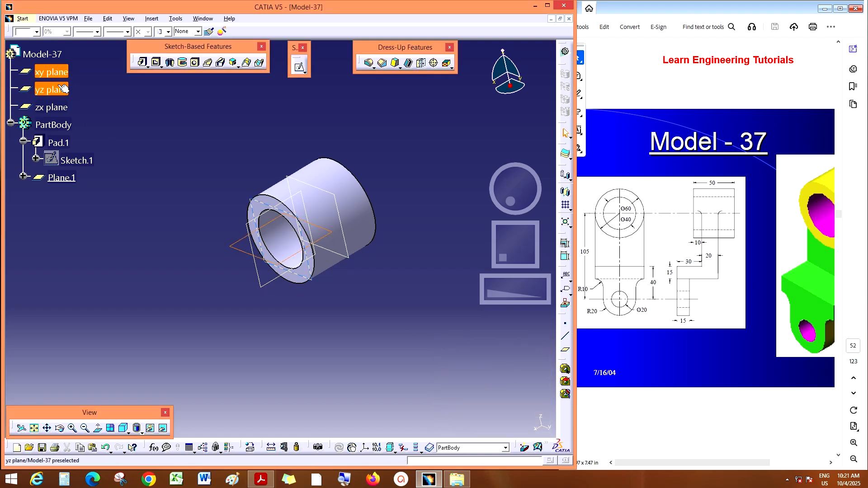
ctrl+click(54, 107)
right_click(55, 108)
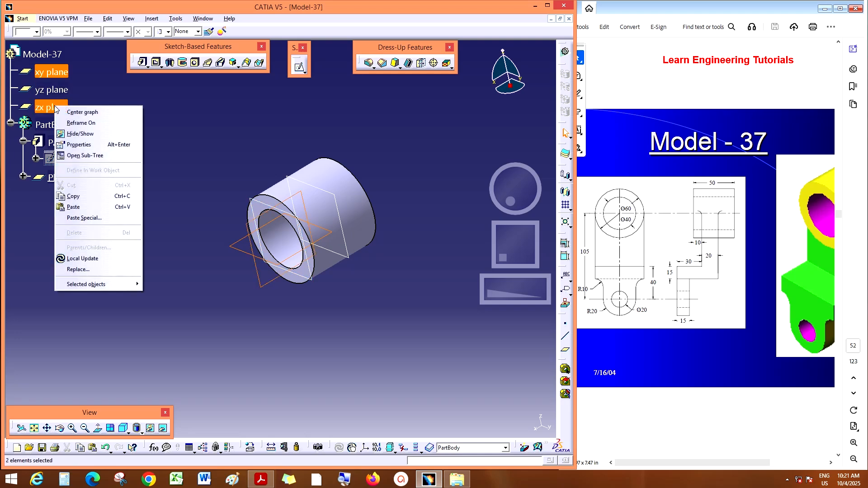
click(90, 133)
Sketch on the offset plane a rectangle about 70 mm wide and 96 mm high, extending down from the horizontal axis across the ring.
click(339, 202)
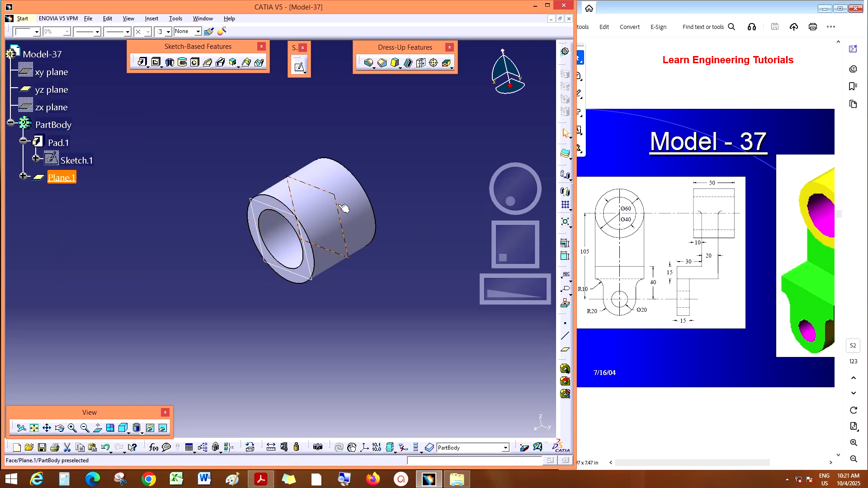
click(299, 66)
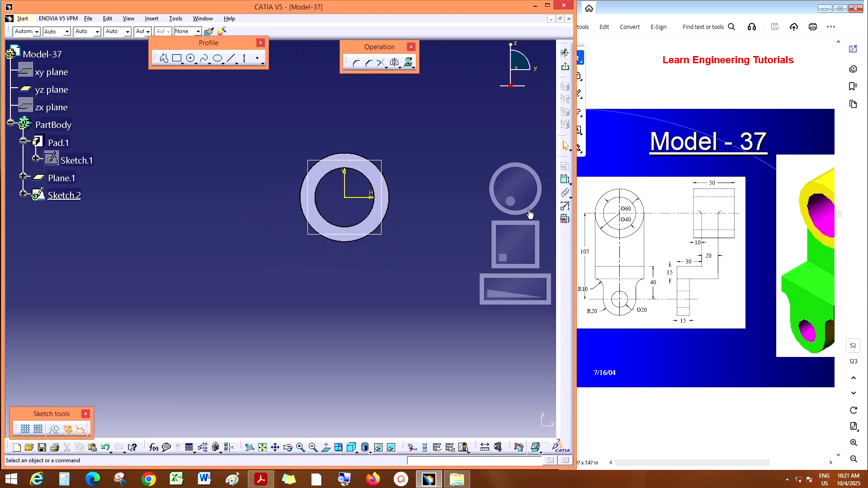
drag(516, 190, 512, 192)
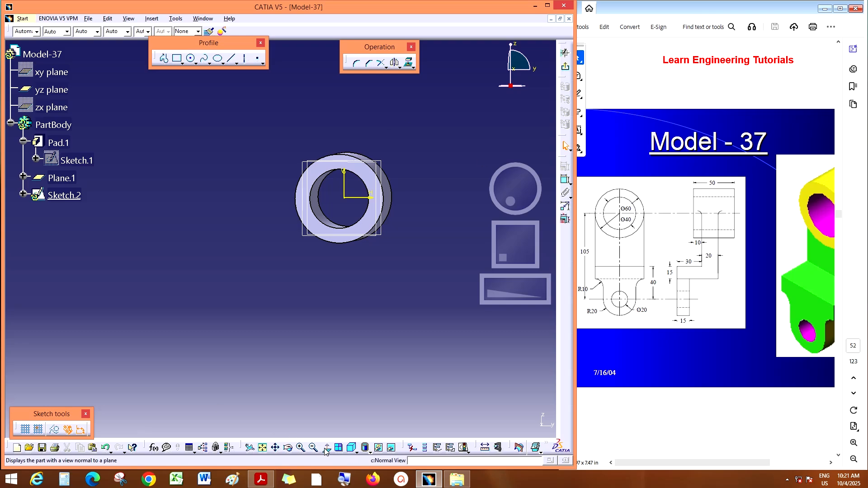
click(511, 250)
drag(512, 247, 507, 248)
drag(505, 296, 534, 290)
mouse_move(516, 252)
mouse_down()
mouse_move(507, 249)
mouse_move(508, 257)
mouse_up()
click(176, 59)
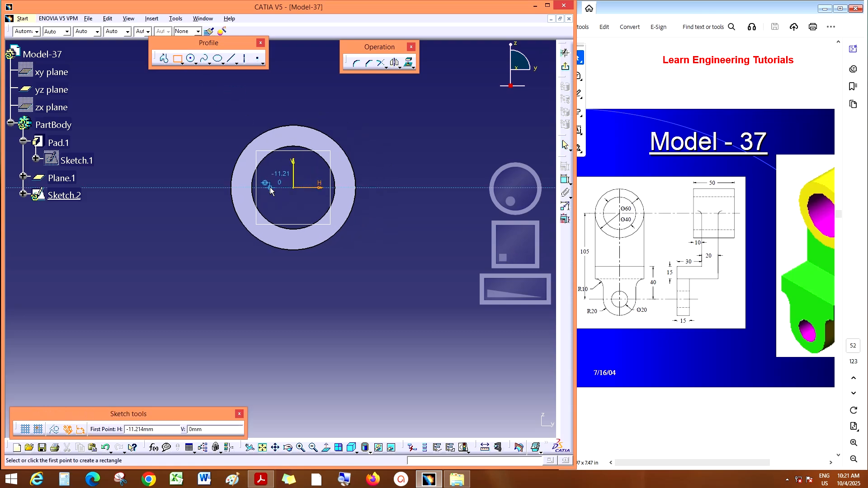
click(223, 188)
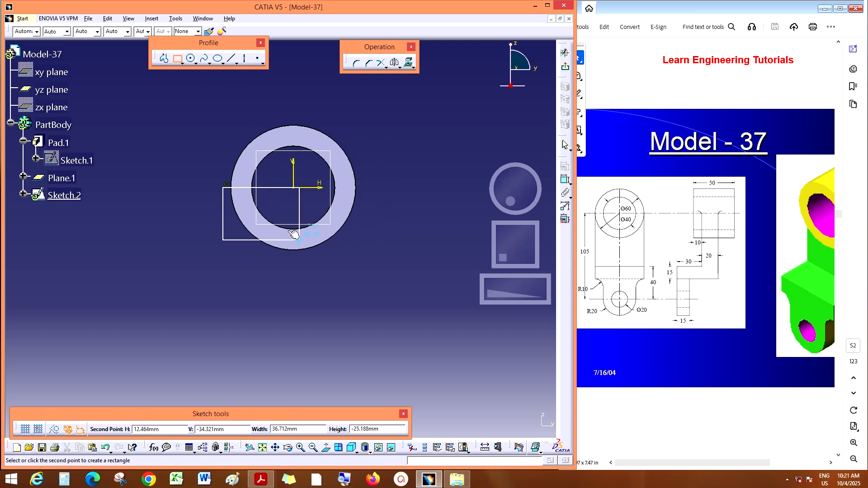
click(368, 386)
drag(506, 258, 506, 239)
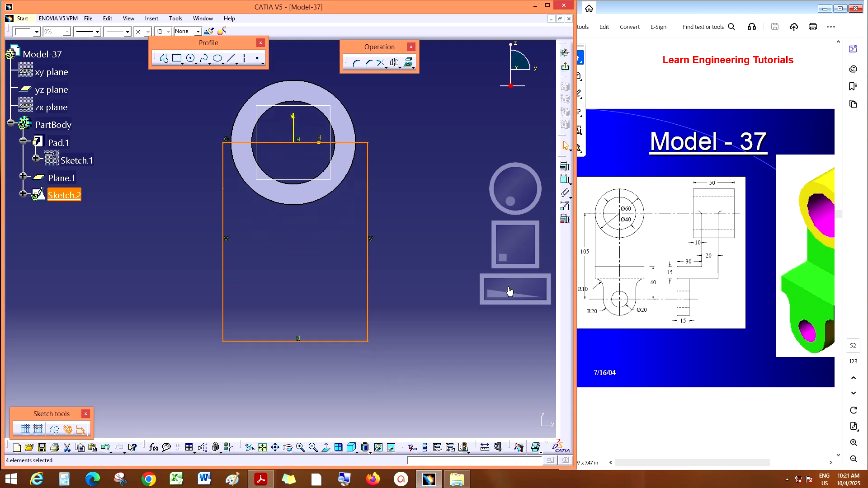
drag(510, 293, 505, 293)
Dimension the rectangle's vertical height and set it to 125 mm.
click(422, 284)
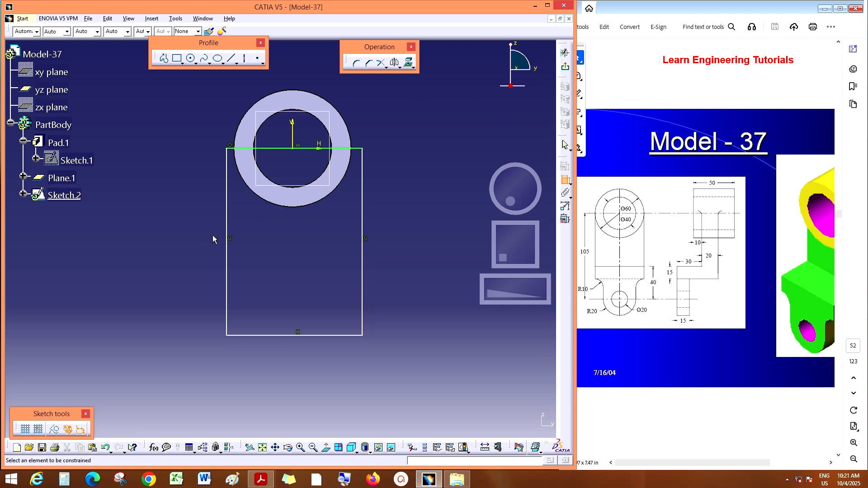
click(229, 237)
click(191, 243)
double_click(194, 232)
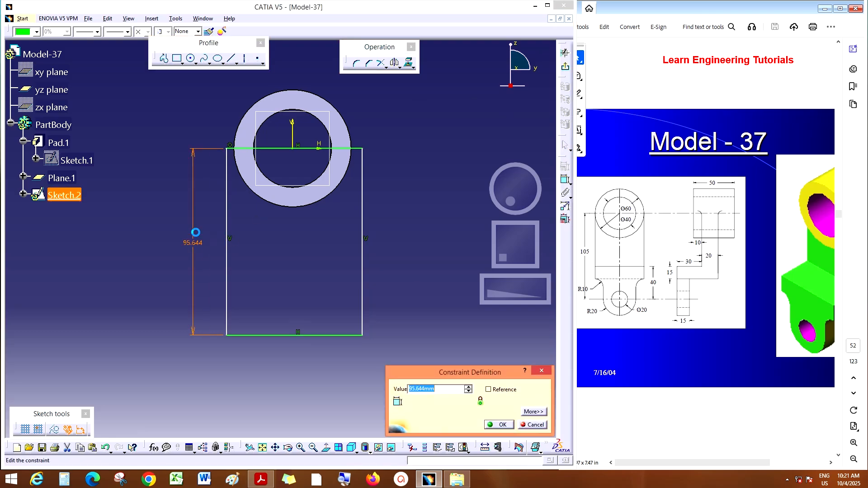
text(125)
key(Return)
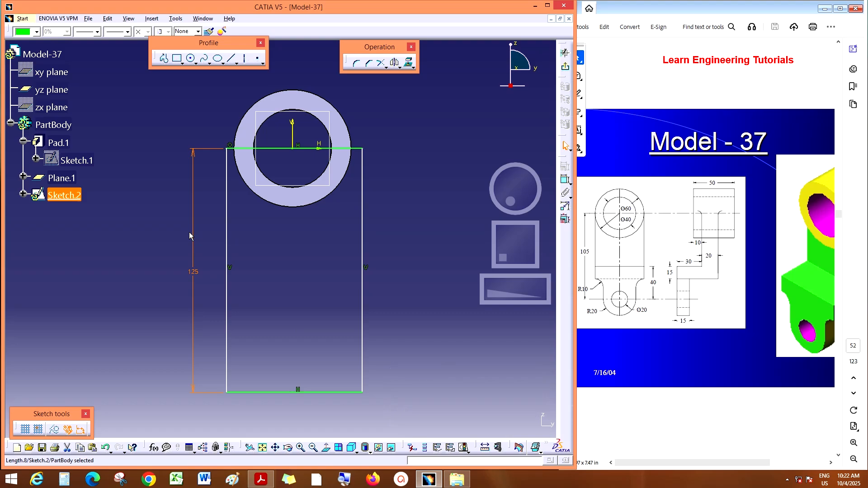
click(411, 206)
Constrain the rectangle's two vertical sides to be symmetric about the sketch's vertical axis.
click(565, 180)
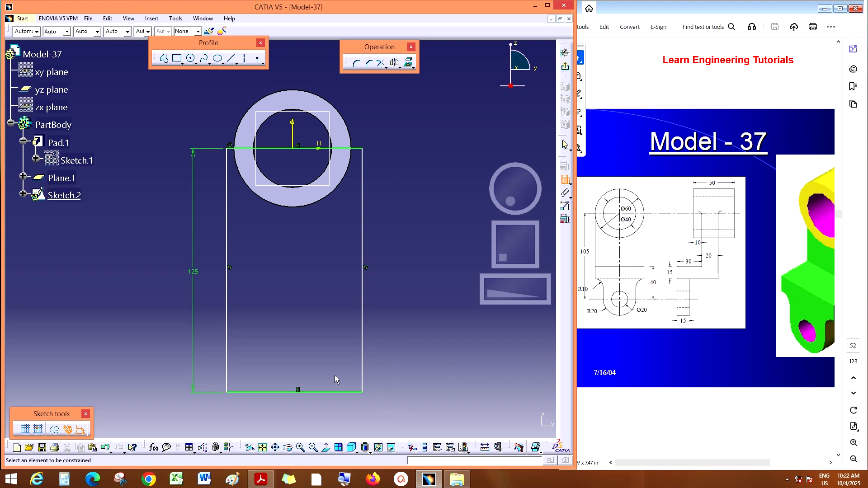
click(363, 173)
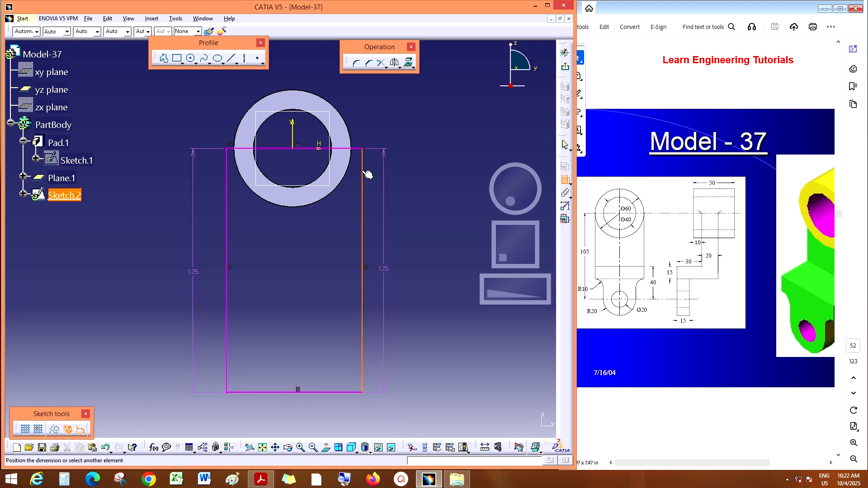
click(228, 174)
right_click(430, 138)
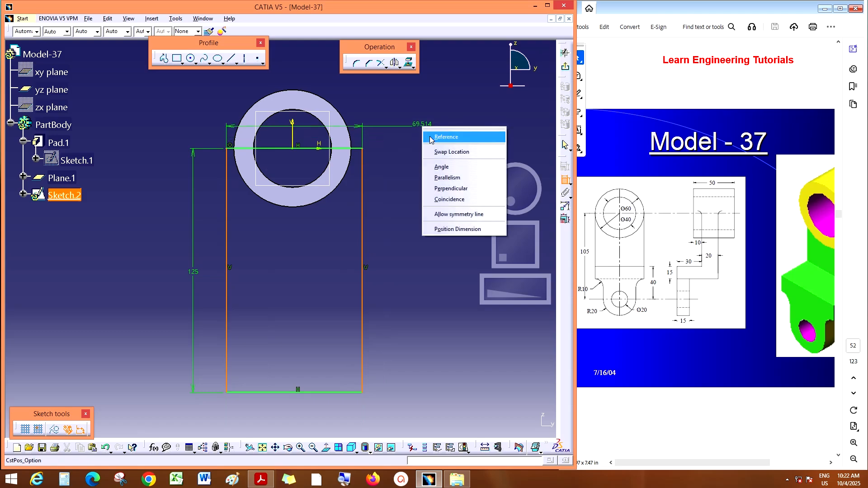
click(457, 215)
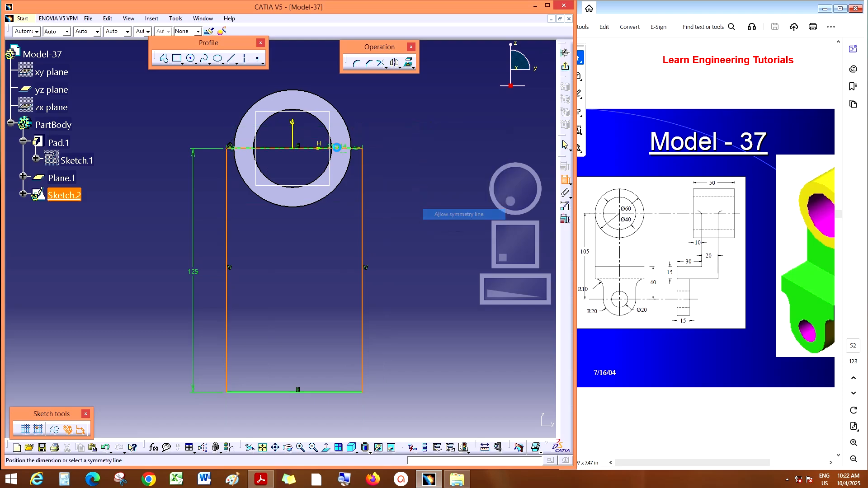
click(293, 130)
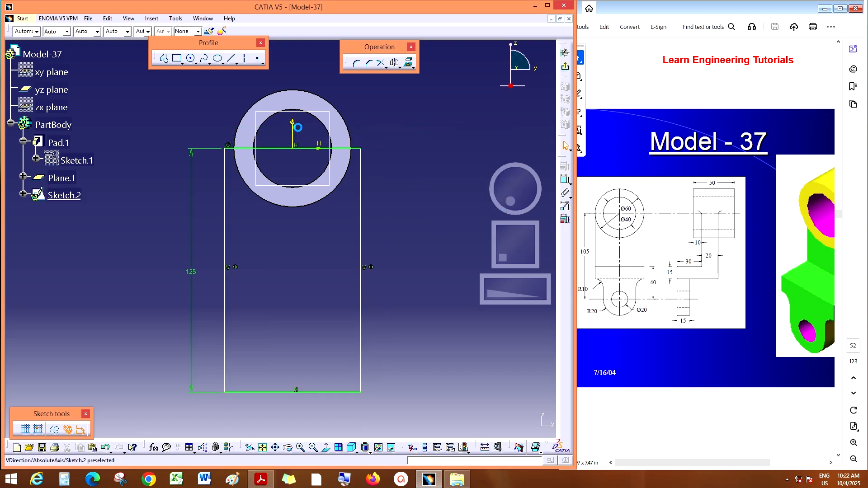
Dimension the rectangle's bottom edge and set its width to 60 mm.
click(563, 180)
drag(534, 288, 520, 289)
drag(514, 246, 516, 241)
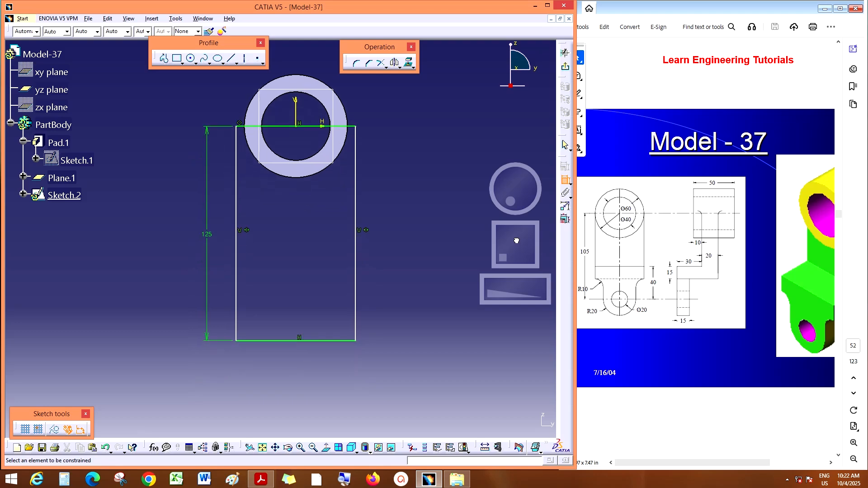
click(318, 342)
click(301, 364)
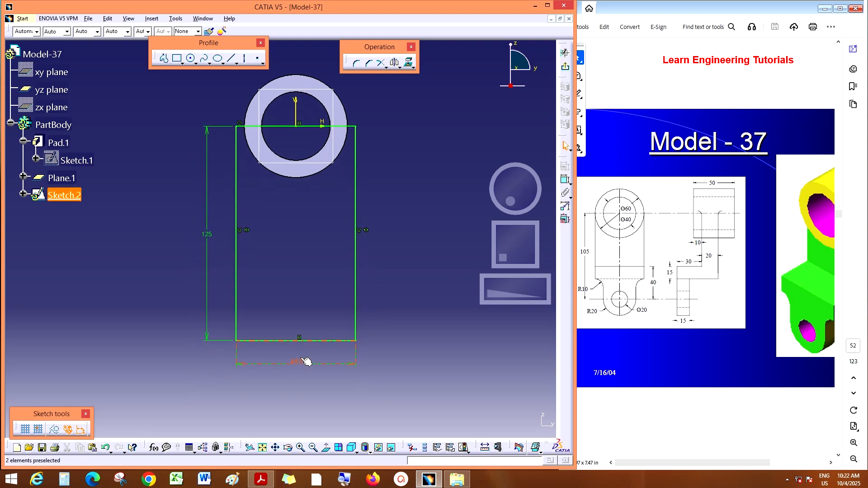
double_click(304, 361)
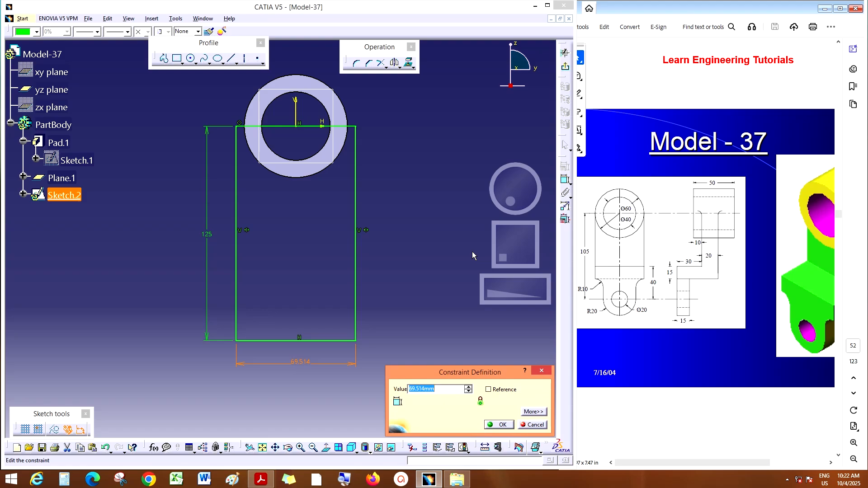
text(60)
key(Return)
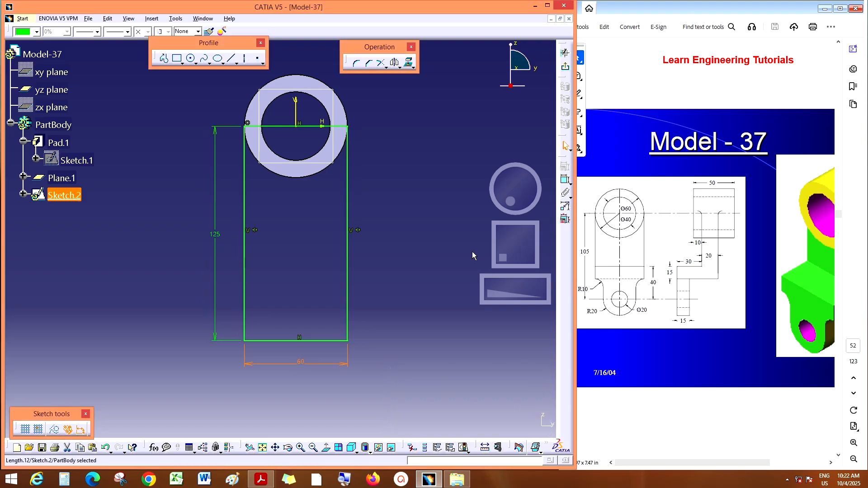
click(415, 231)
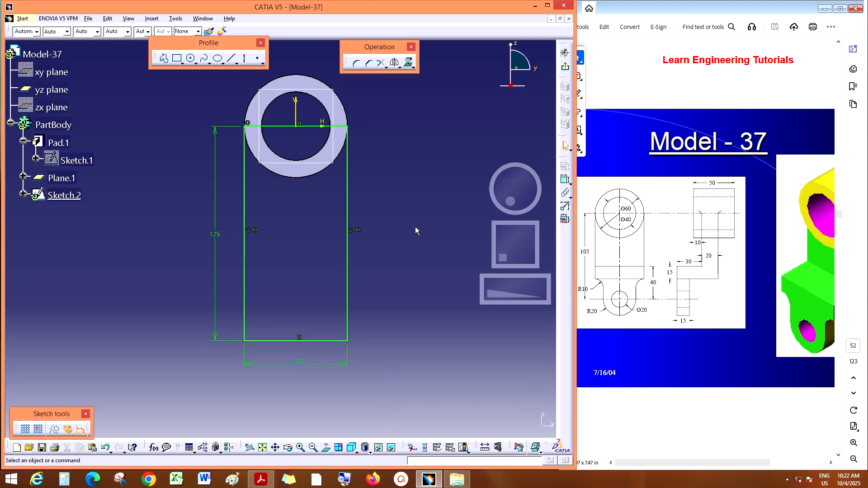
Exit the sketch and pad the rectangle with a length of 50 mm.
click(565, 66)
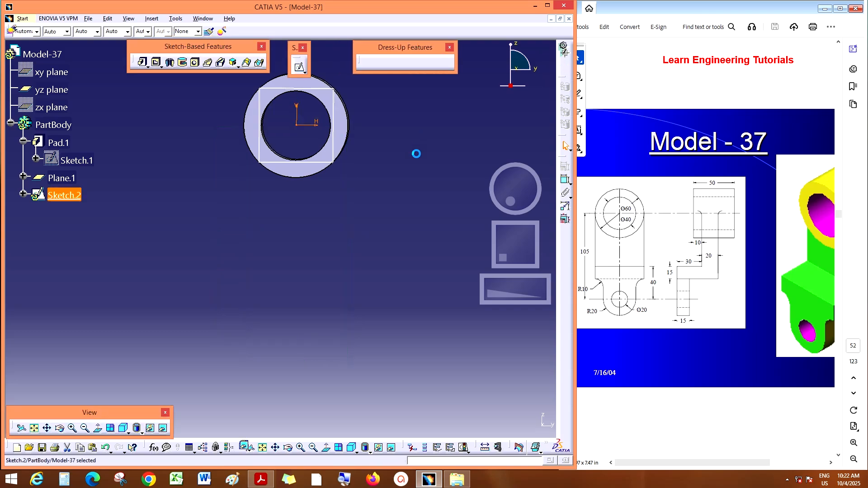
click(142, 63)
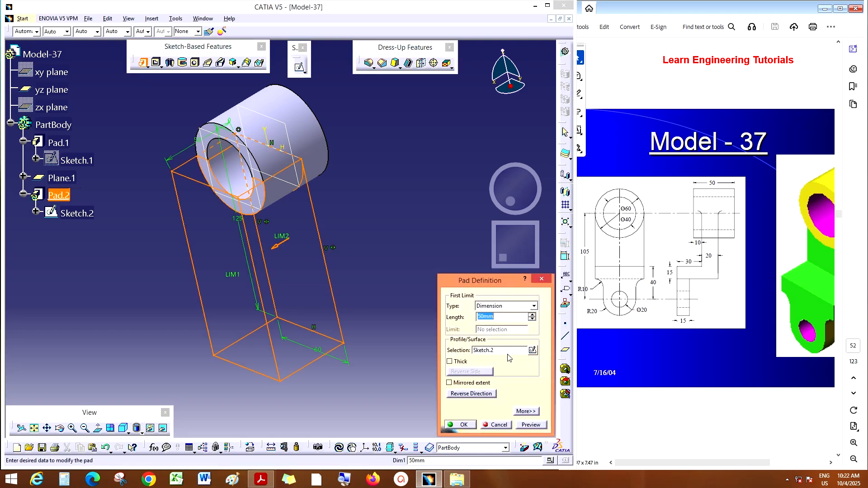
click(533, 424)
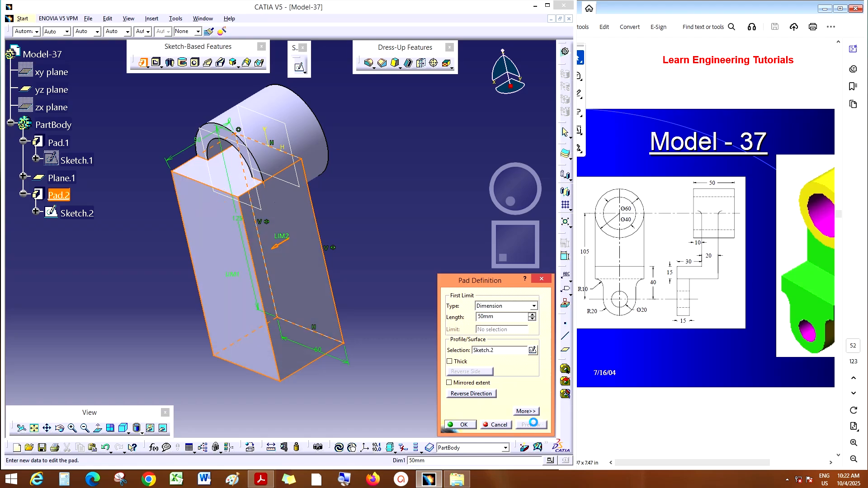
click(463, 425)
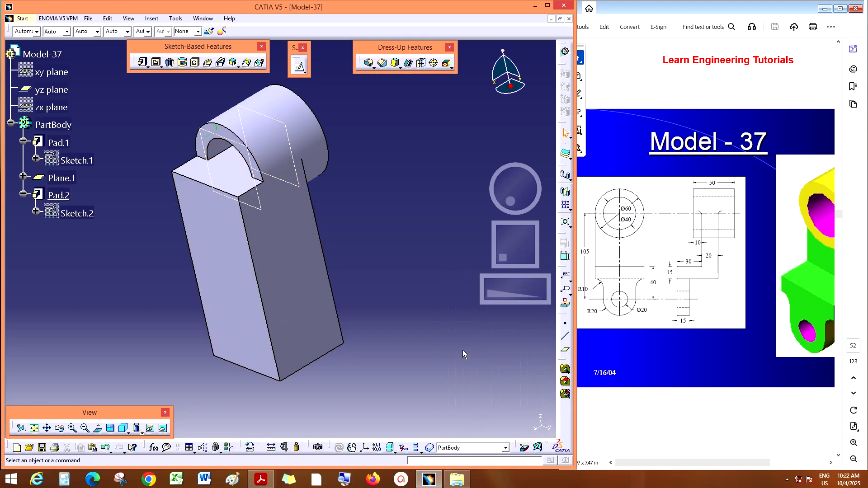
Set the rectangular plate's pad length to 20 mm.
drag(520, 186, 516, 191)
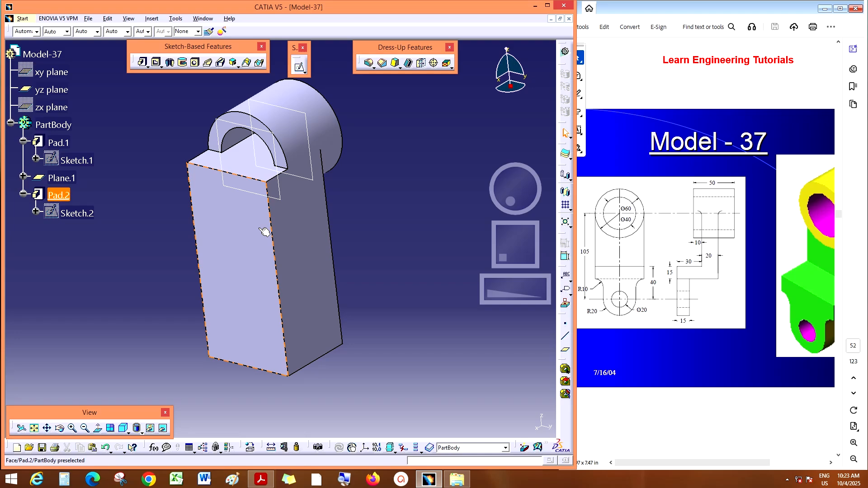
double_click(68, 195)
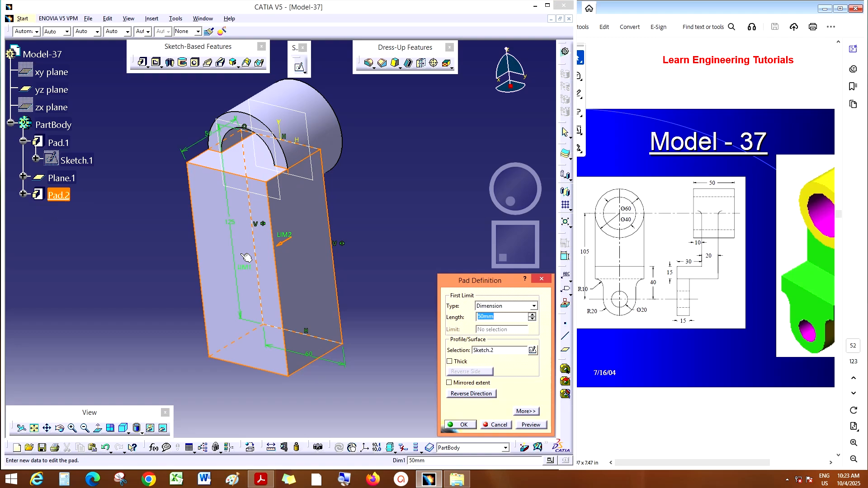
text(20)
key(Return)
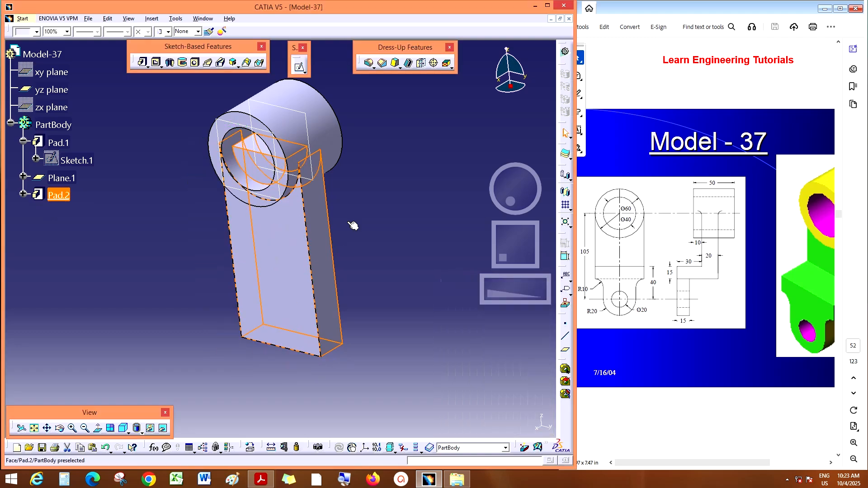
click(533, 218)
Reopen the plate's sketch for editing and project the cylinder's outer circular edge into it.
middle_drag(533, 219, 527, 248)
drag(507, 288, 536, 291)
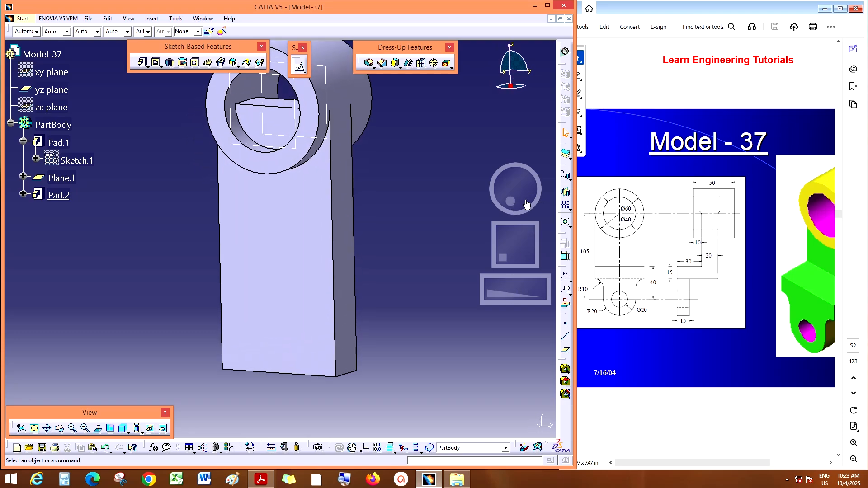
drag(526, 205, 532, 201)
click(22, 194)
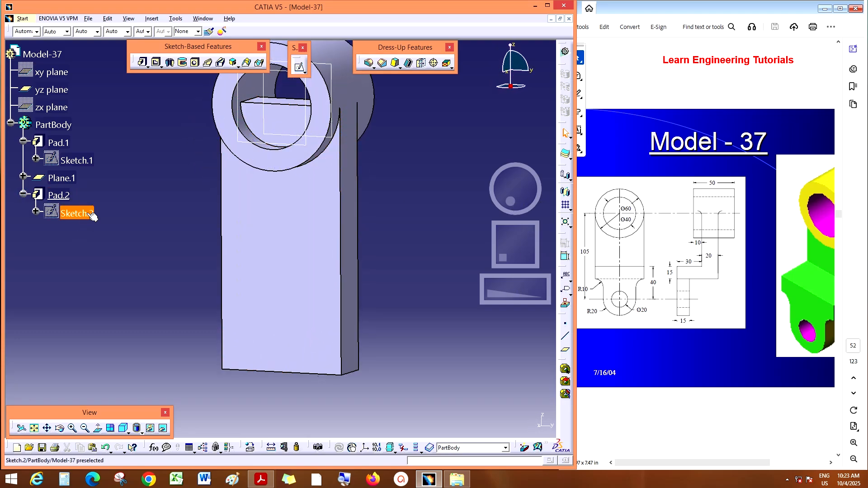
double_click(74, 212)
drag(506, 242, 510, 266)
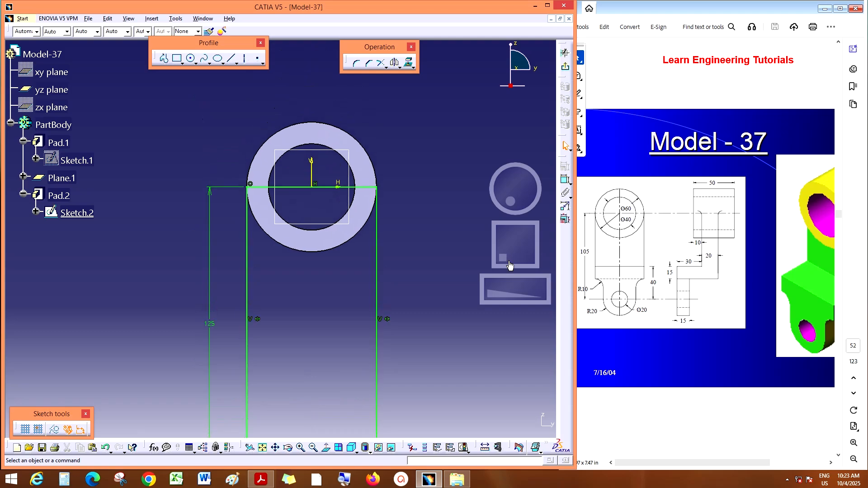
click(408, 63)
click(333, 251)
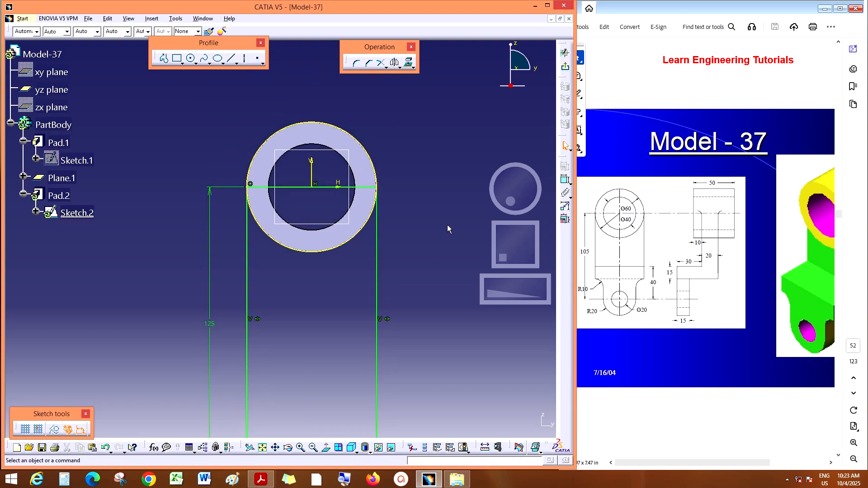
Trim away the upper half of the projected circle with Quick Trim, delete the rectangle's top line, and exit the sketch.
click(385, 65)
click(423, 77)
click(301, 123)
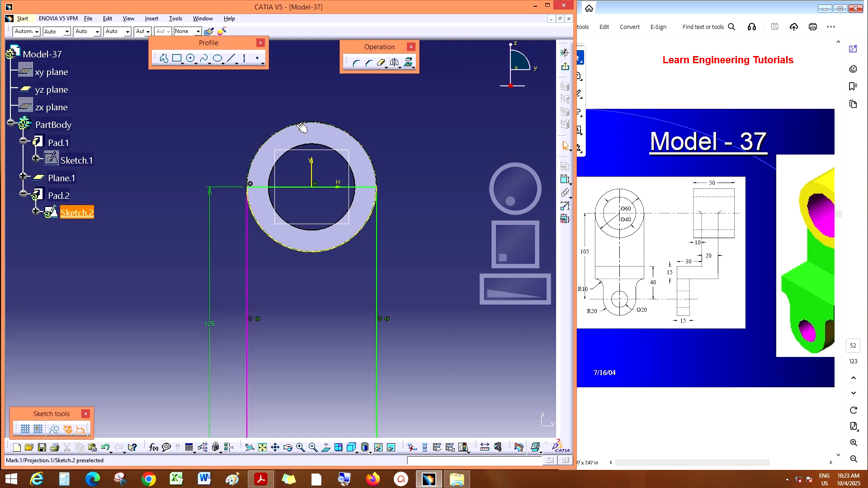
click(292, 188)
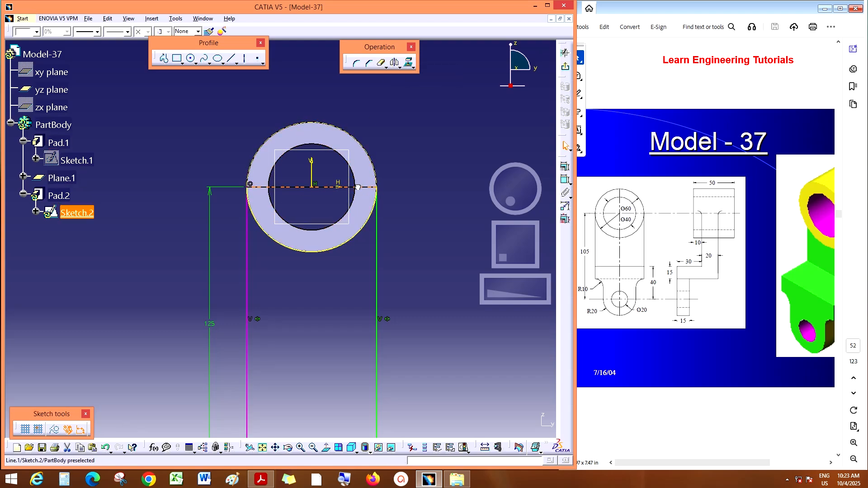
key(Delete)
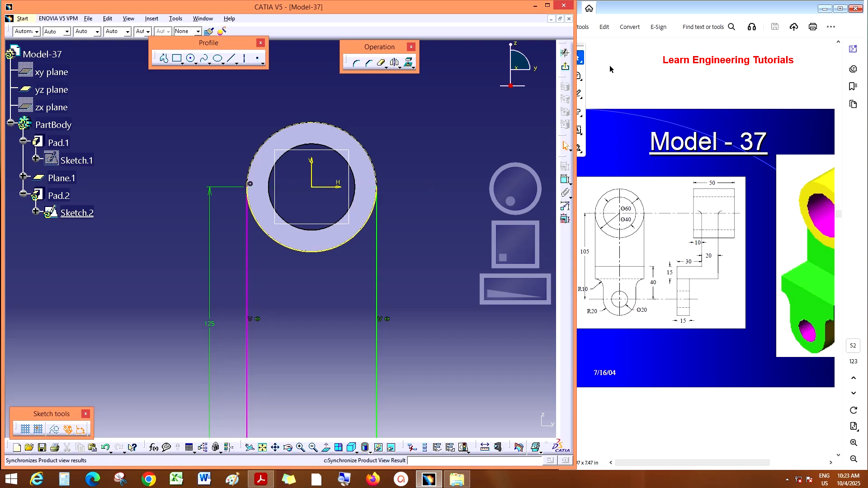
click(565, 67)
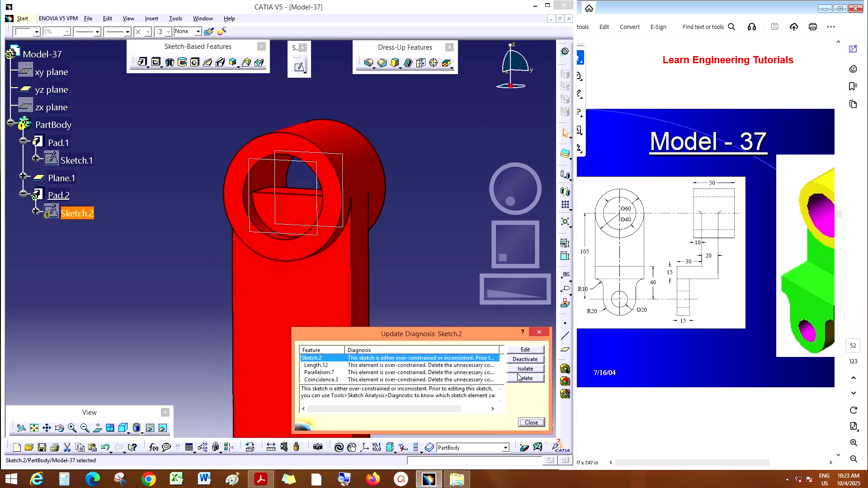
Edit the over-constrained plate sketch from the update diagnosis and delete its 60 mm width dimension.
click(527, 350)
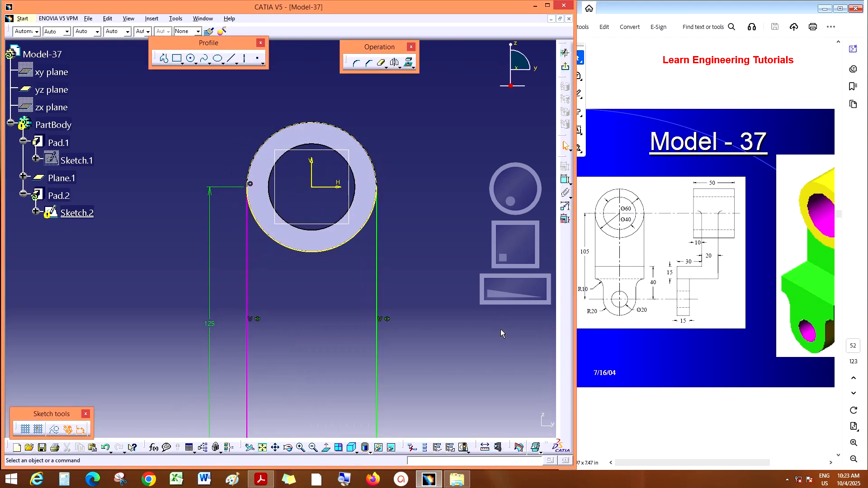
drag(508, 301, 478, 306)
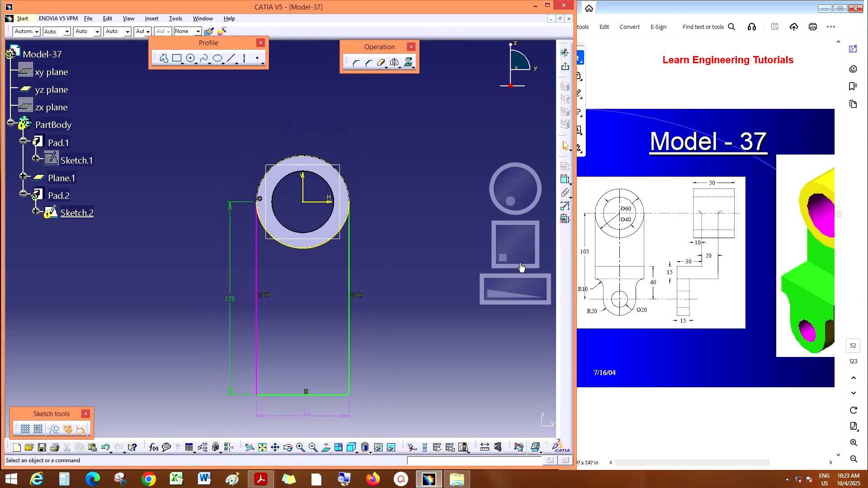
drag(518, 268, 535, 222)
click(332, 370)
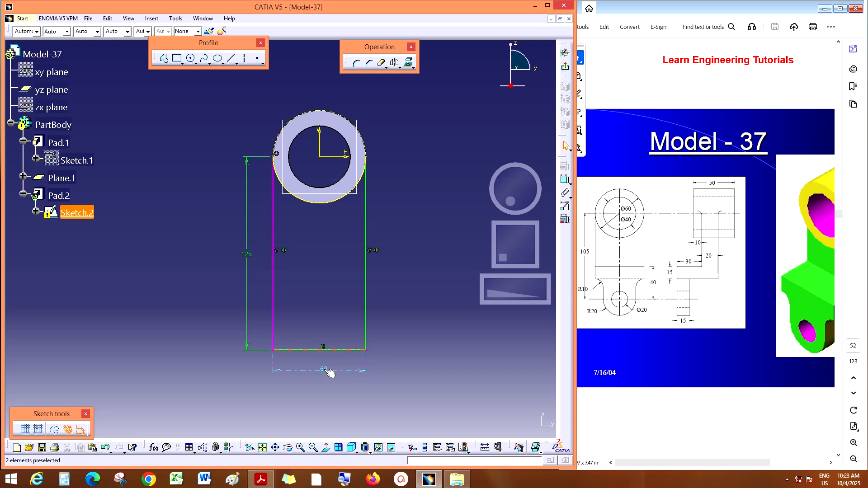
key(Delete)
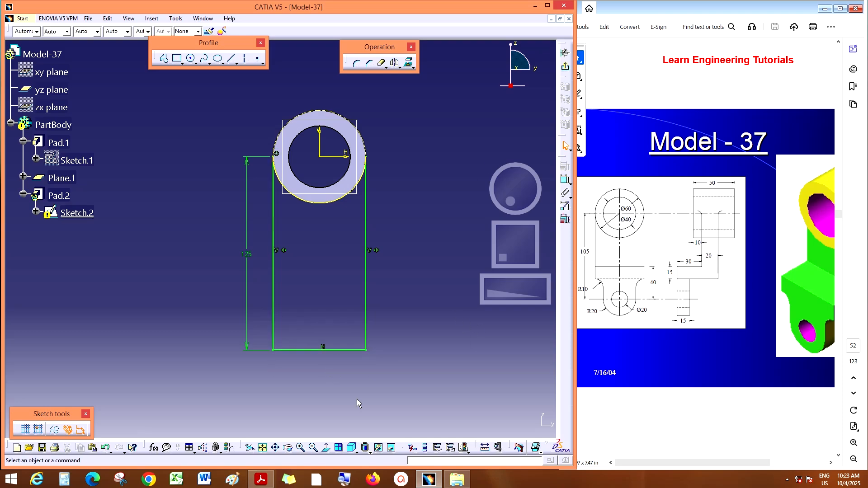
Check the sketch's solving status, projected edges and profile closure in Sketch Analysis, and exit the sketch to update the plate.
click(464, 447)
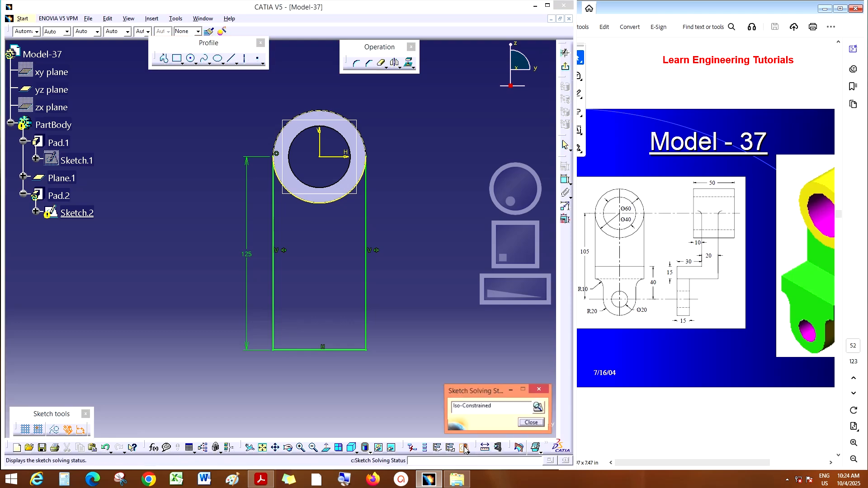
click(538, 406)
click(118, 199)
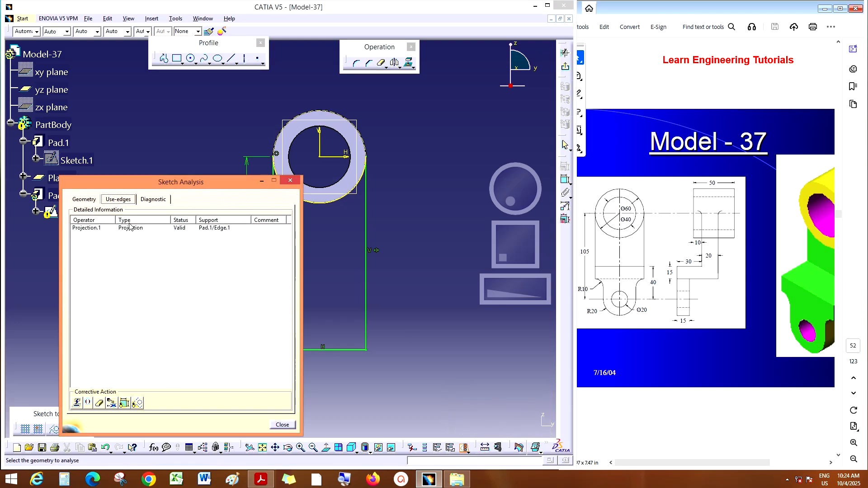
click(129, 228)
click(85, 200)
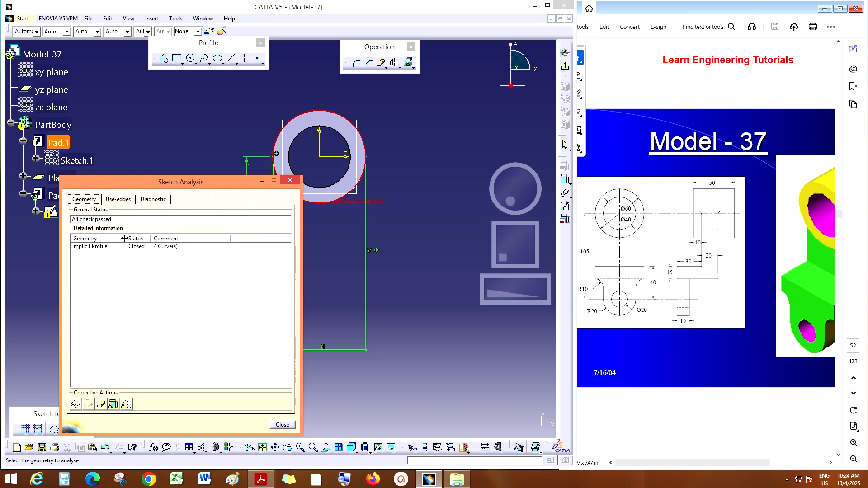
click(129, 247)
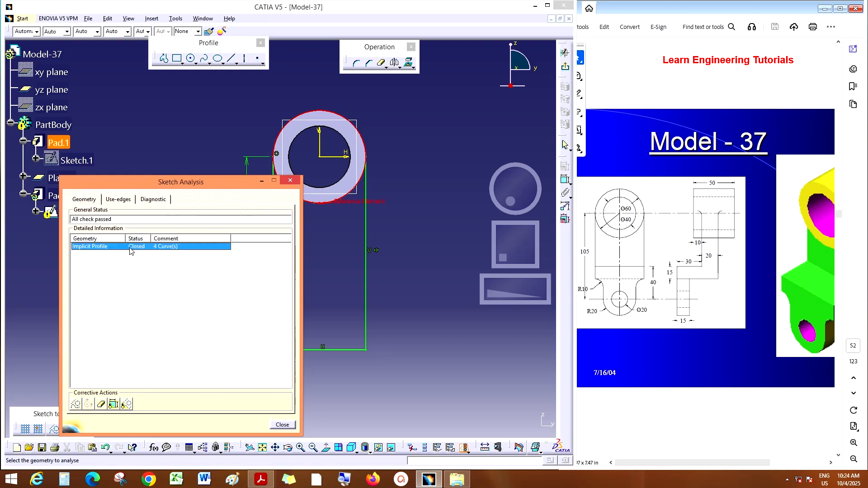
click(286, 424)
click(565, 67)
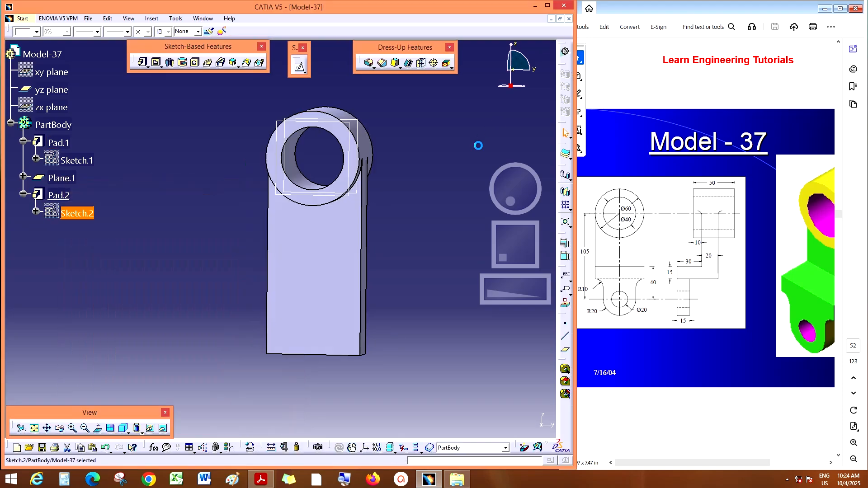
click(466, 172)
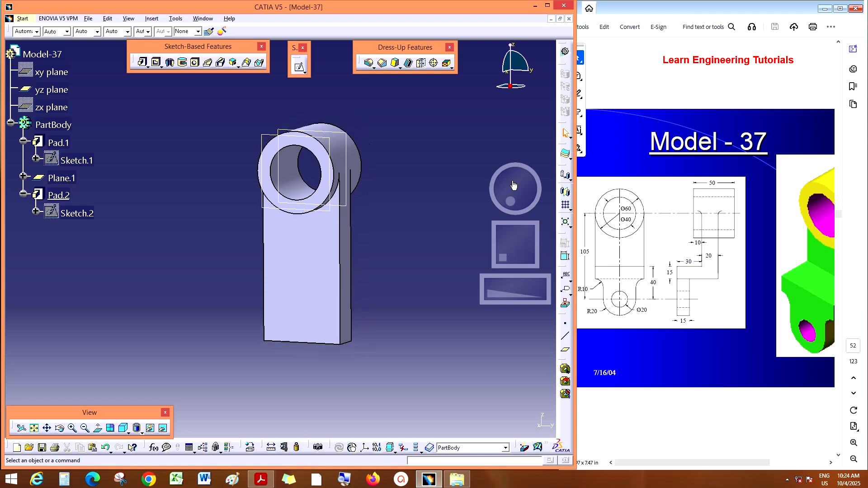
Reopen the plate's sketch to check its outline and length dimension, and exit it without editing.
middle_drag(513, 185, 496, 186)
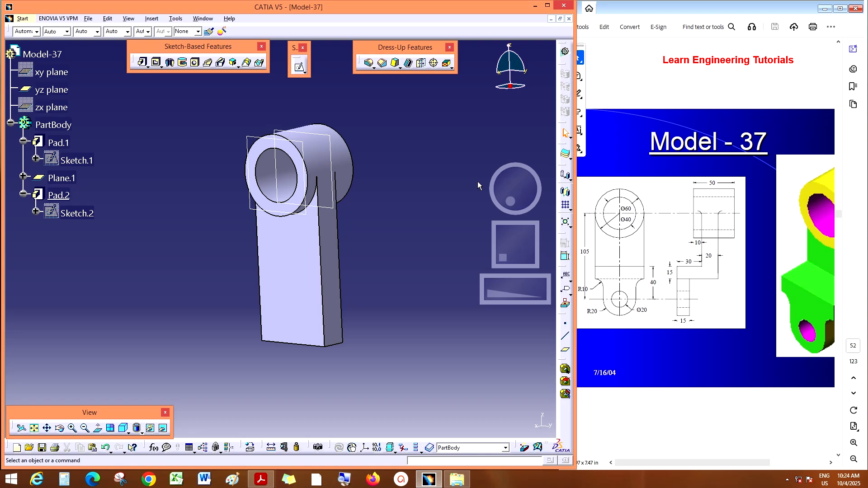
double_click(77, 213)
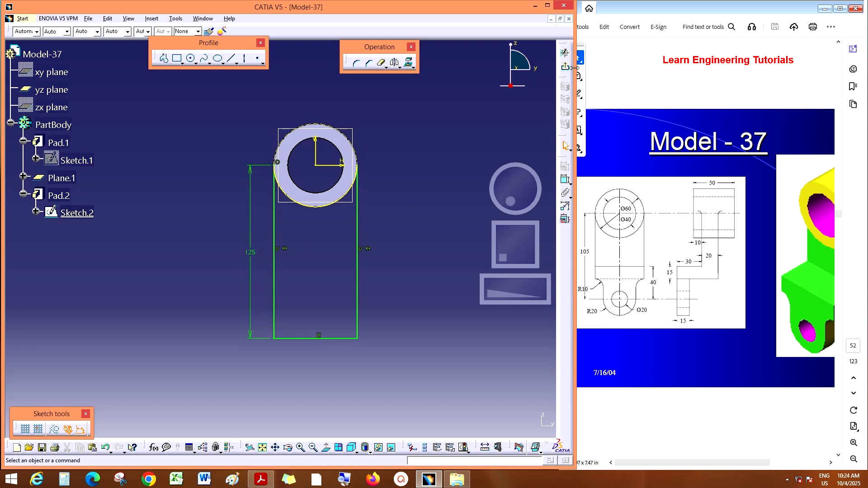
click(565, 53)
click(464, 240)
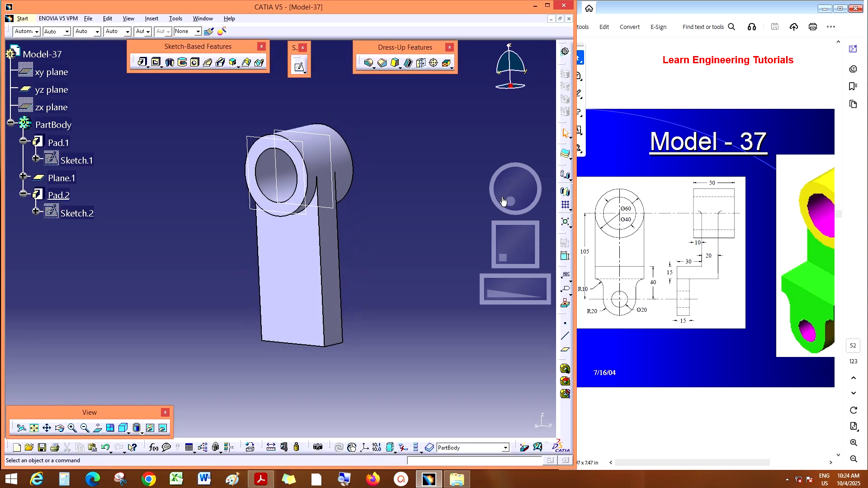
middle_drag(500, 197, 492, 196)
click(299, 66)
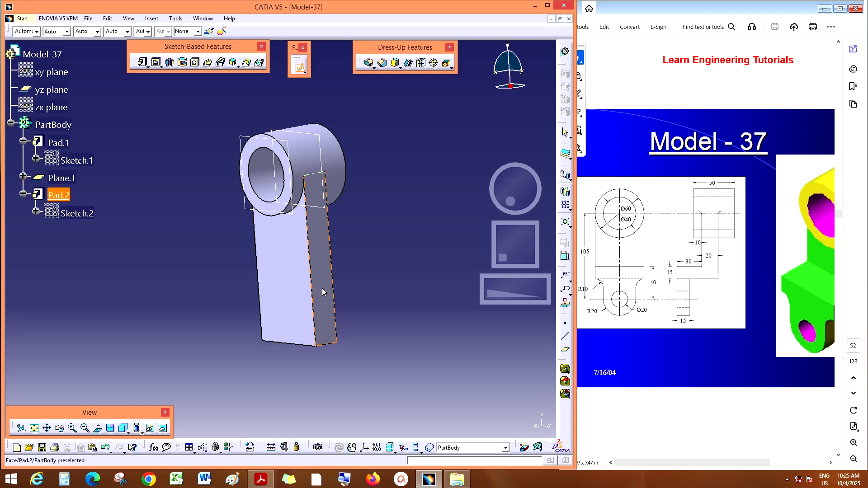
click(322, 289)
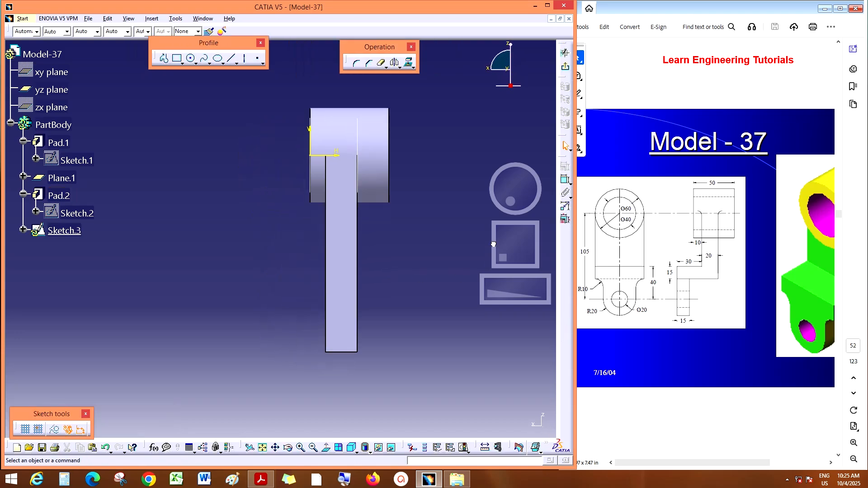
click(177, 58)
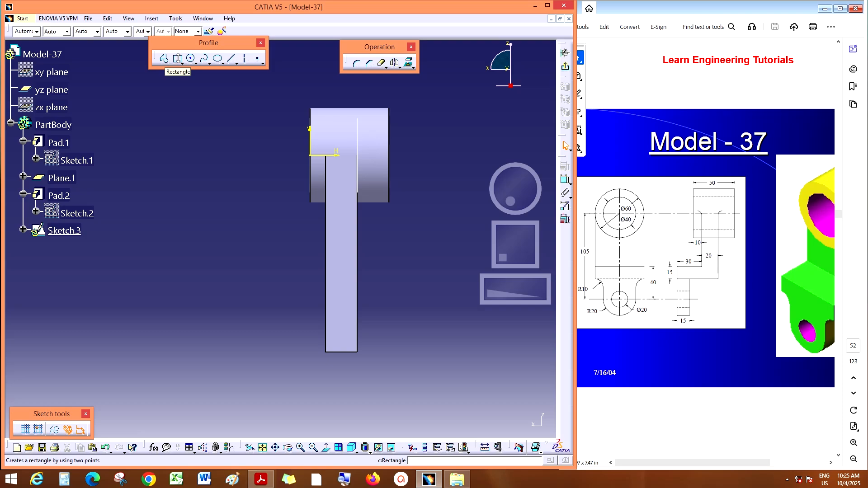
click(566, 67)
Edit the plate's sketch, shorten its length dimension to 85 mm (125-40), and exit the sketch.
double_click(77, 213)
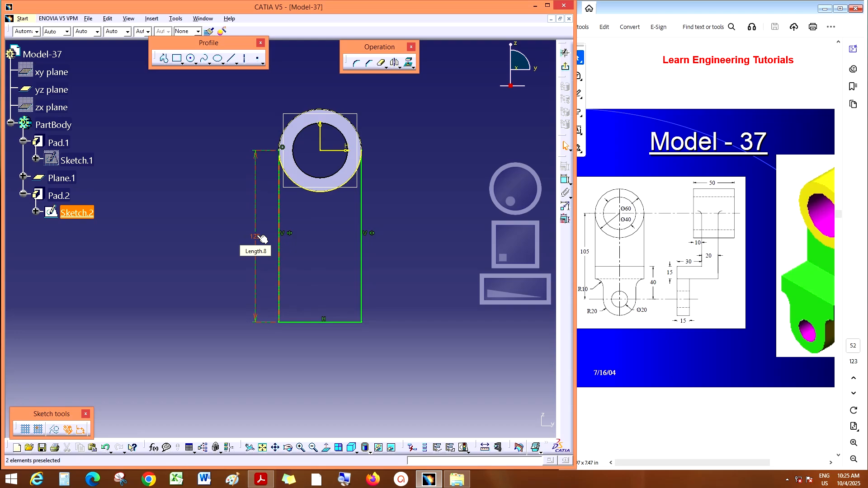
double_click(259, 237)
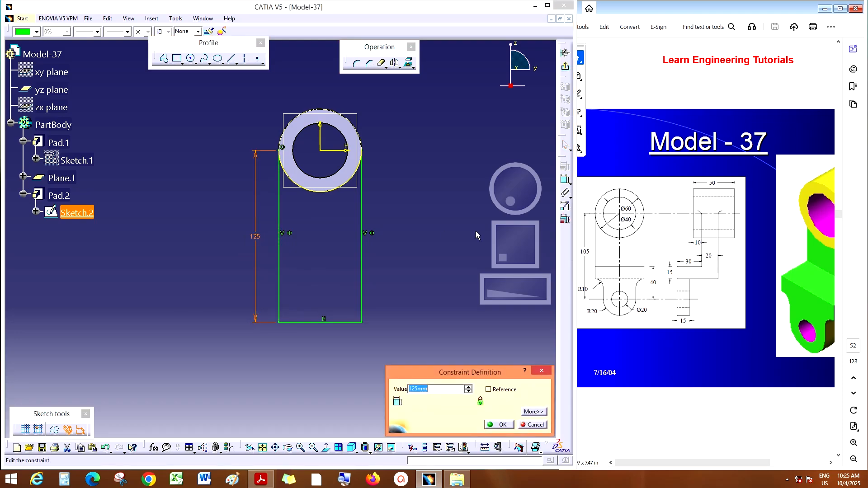
text(125-40)
key(Return)
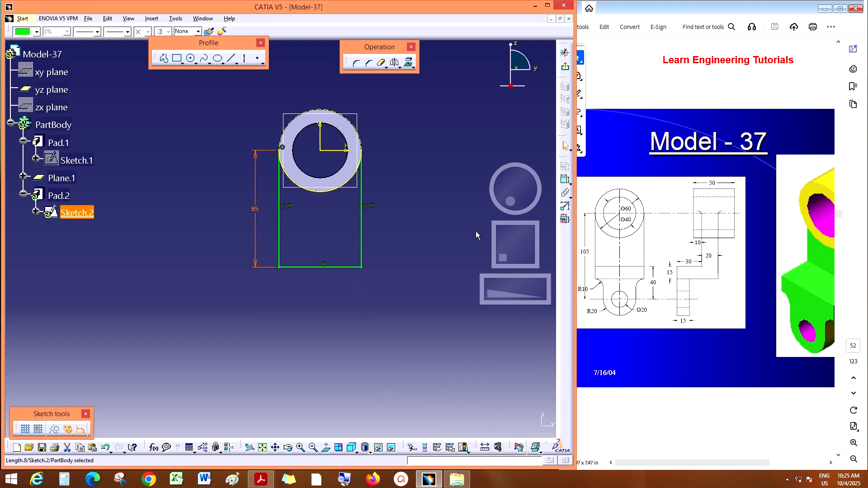
click(566, 67)
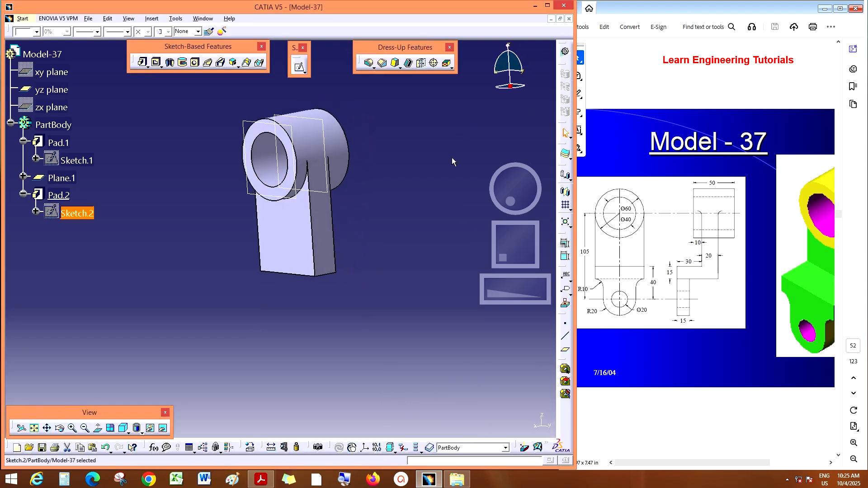
Start a sketch on the plate's side face and draw a rectangle about 56 mm by 17 mm in front of the plate's lower end.
click(298, 69)
click(322, 262)
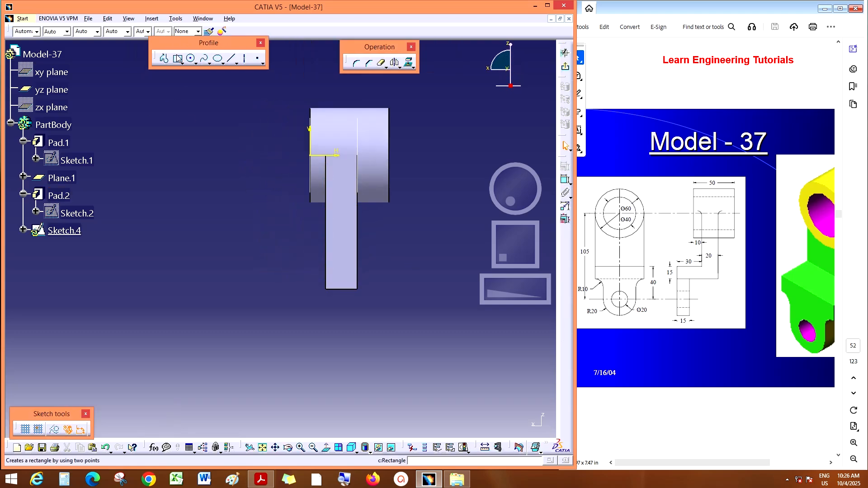
click(177, 58)
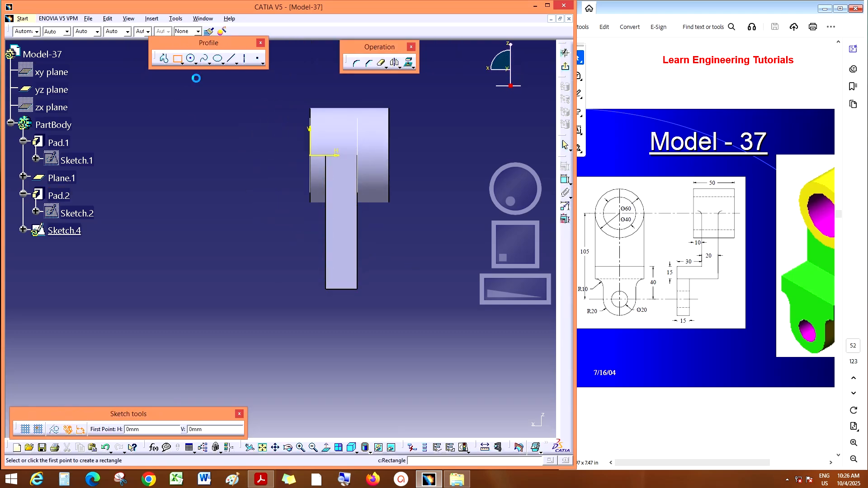
click(319, 290)
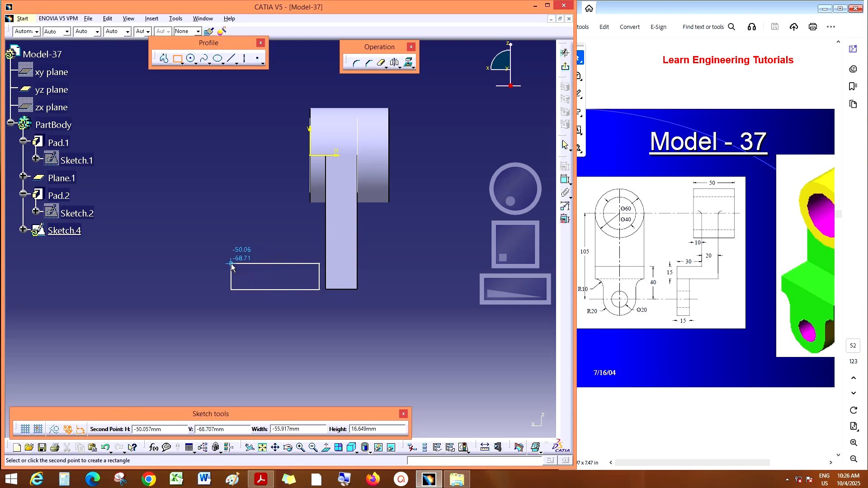
click(231, 263)
Make the rectangle's near side coincident with the plate's front edge and its bottom line coincident with the plate's bottom edge.
click(565, 179)
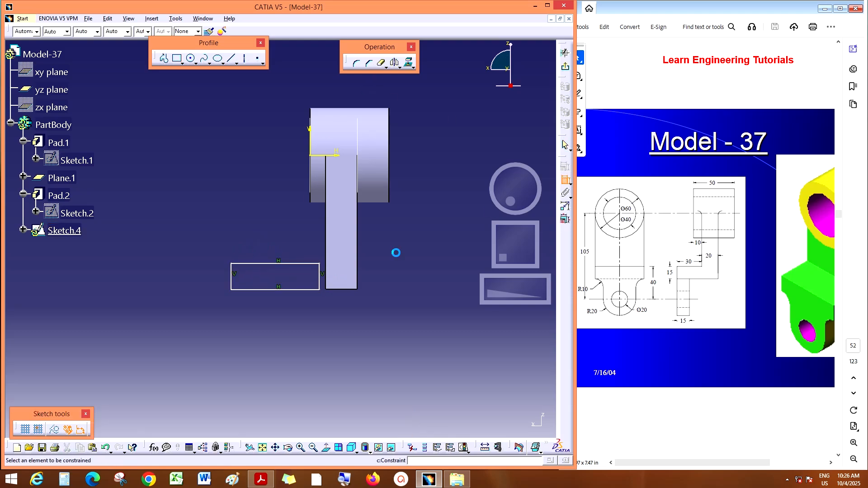
click(320, 274)
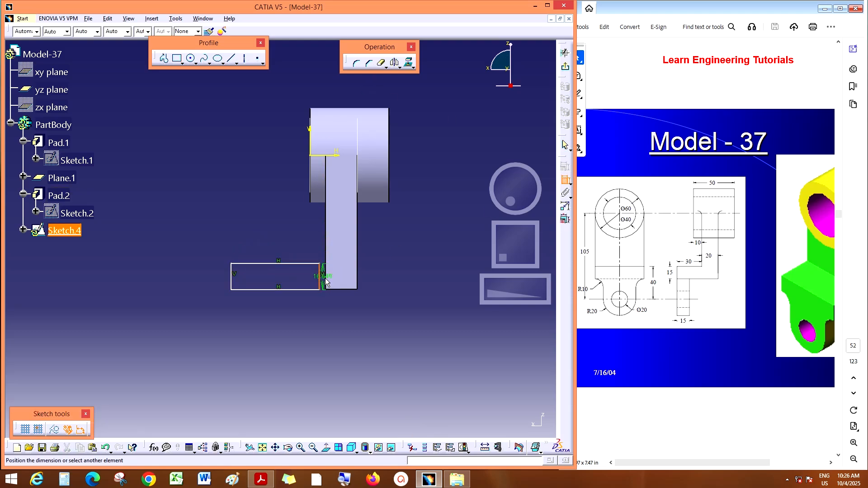
click(325, 274)
right_click(403, 256)
click(430, 327)
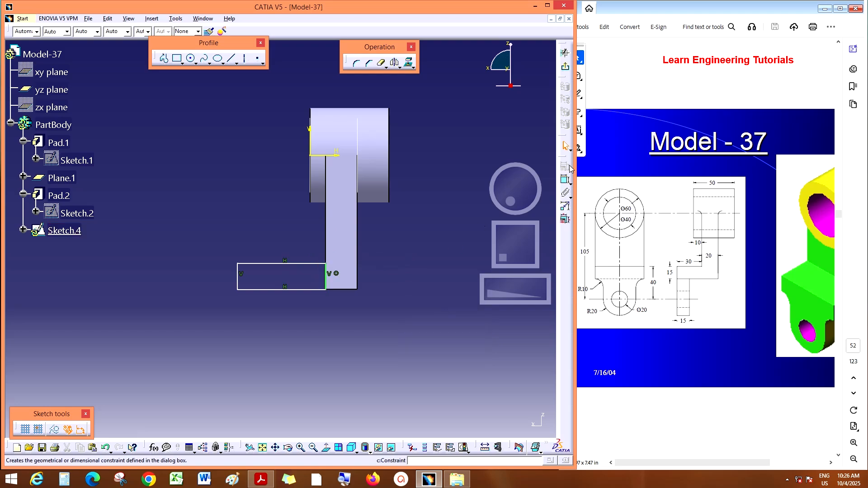
click(299, 290)
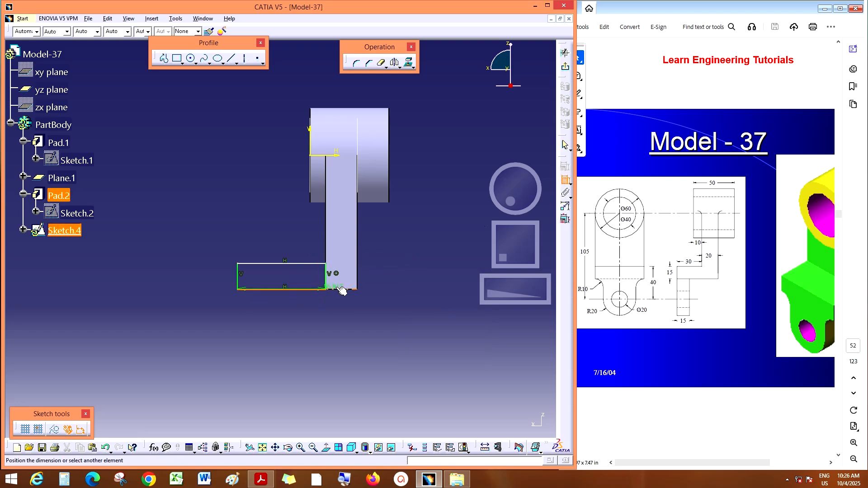
click(340, 289)
right_click(398, 271)
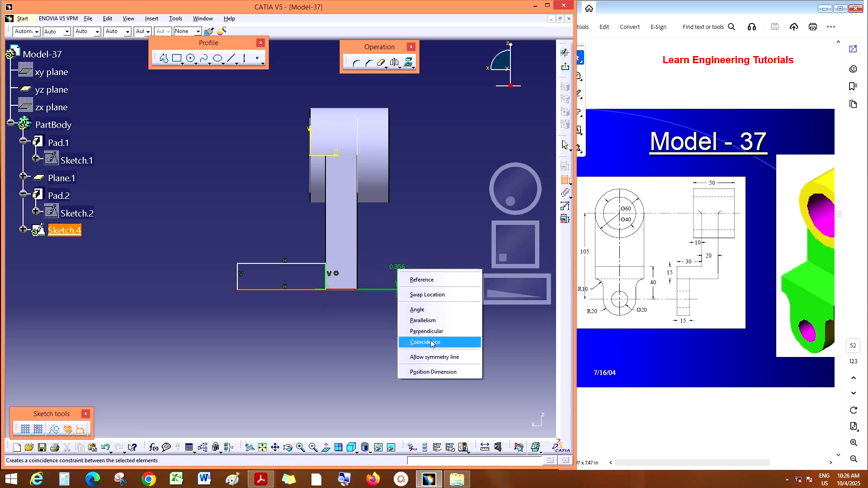
click(429, 340)
Dimension the rectangle's width and set it to 30 mm.
click(287, 263)
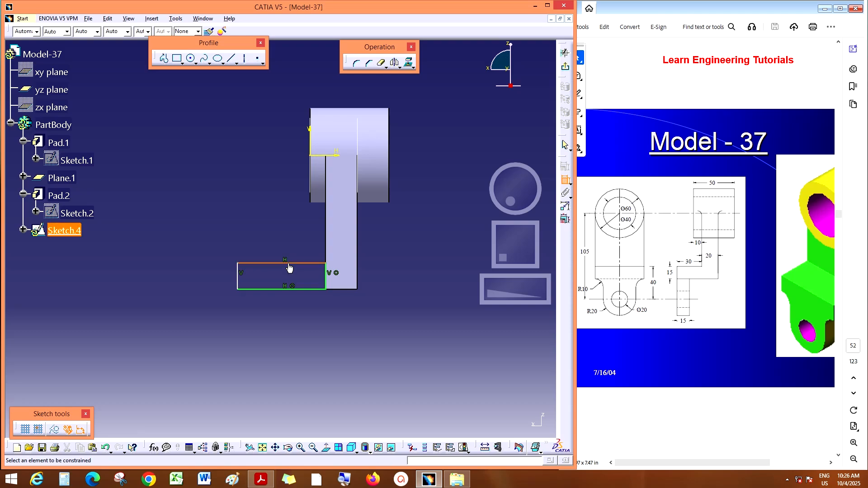
click(283, 239)
double_click(283, 239)
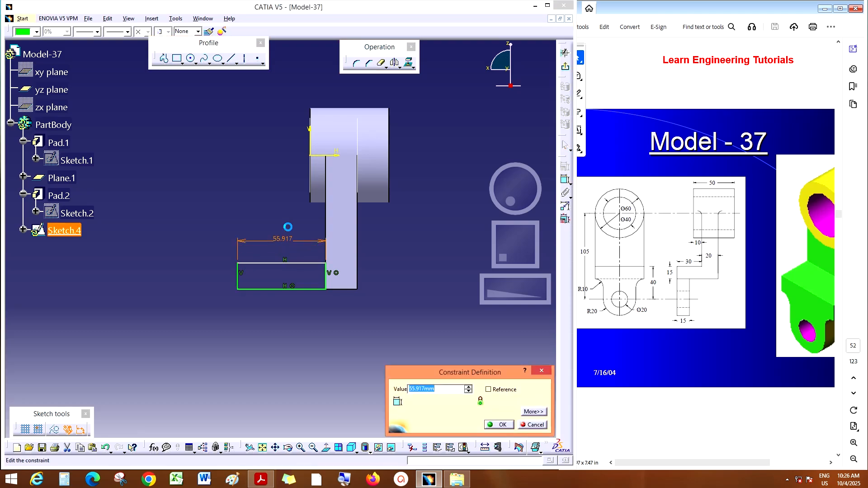
text(30)
key(Return)
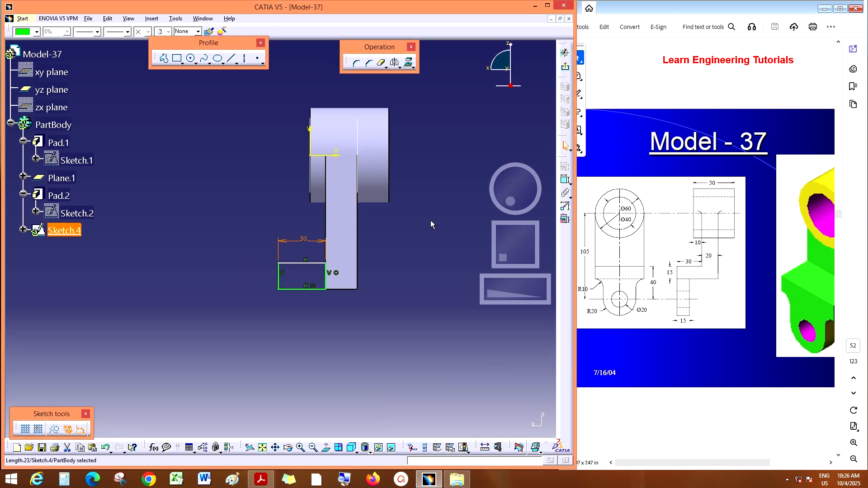
Dimension the rectangle's height, set it to 15 mm, and exit the sketch.
click(565, 179)
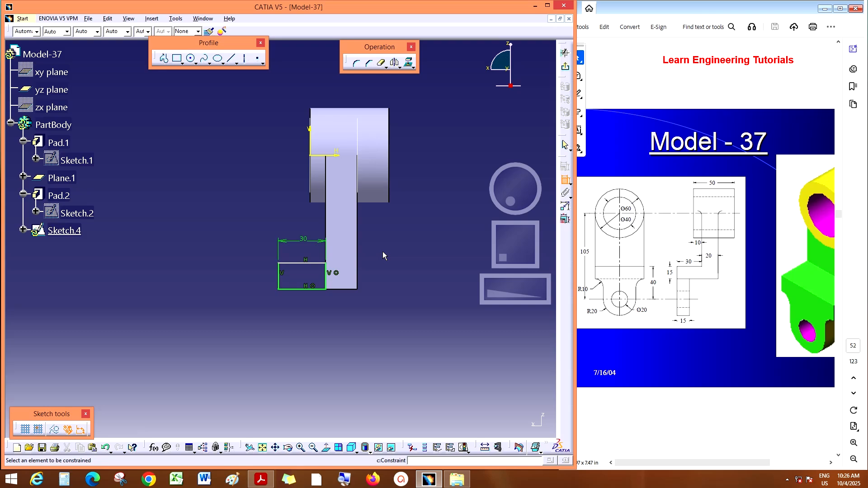
click(278, 282)
click(248, 281)
double_click(249, 280)
text(1)
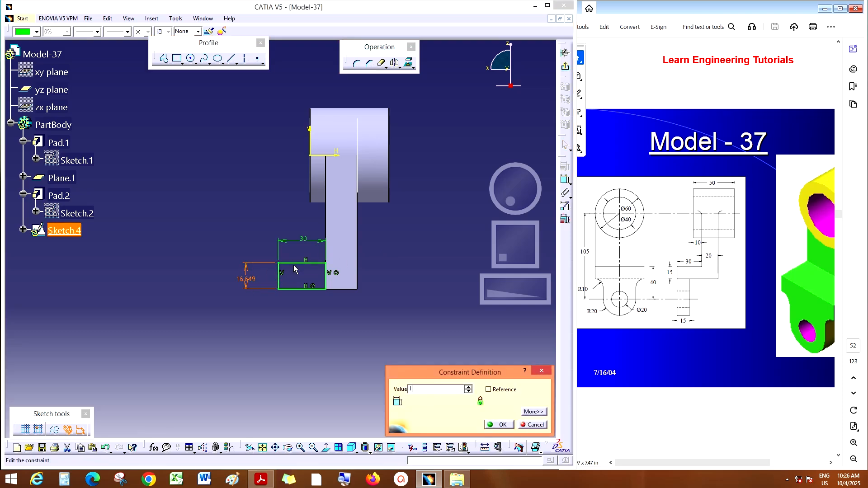
text(5)
key(Return)
click(566, 68)
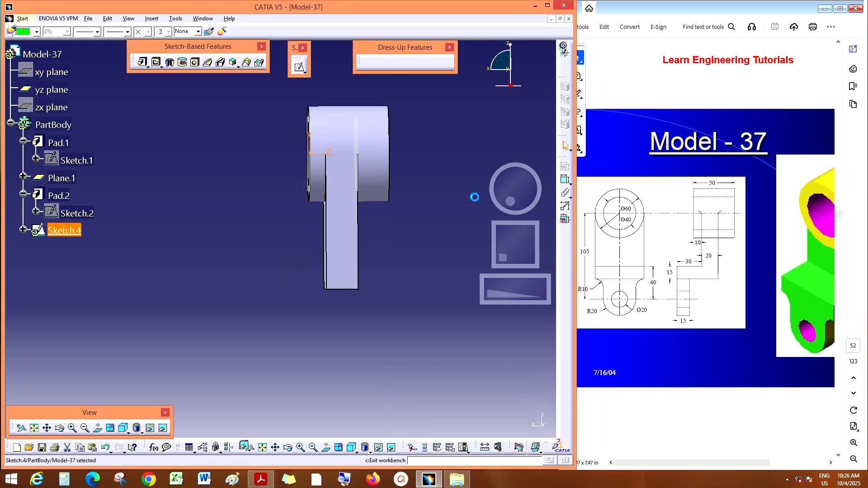
click(787, 480)
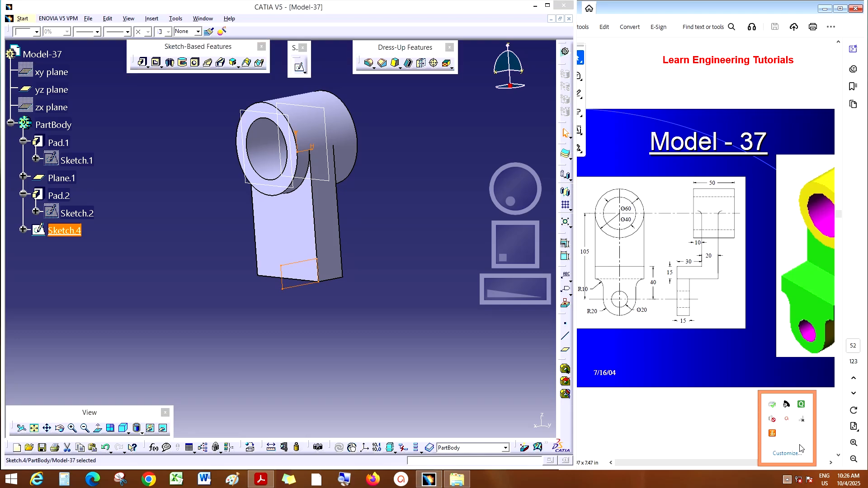
click(787, 420)
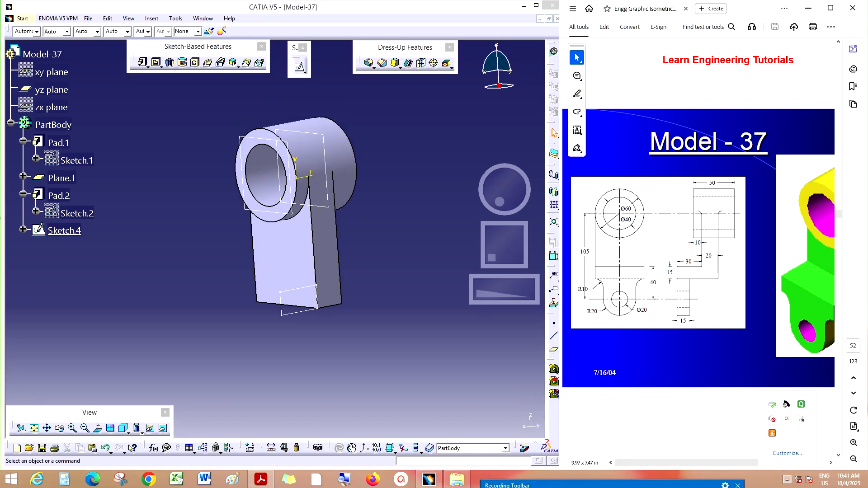
Reopen the rectangle's sketch to check its dimensions and constraints, and exit it without editing.
click(300, 316)
click(191, 272)
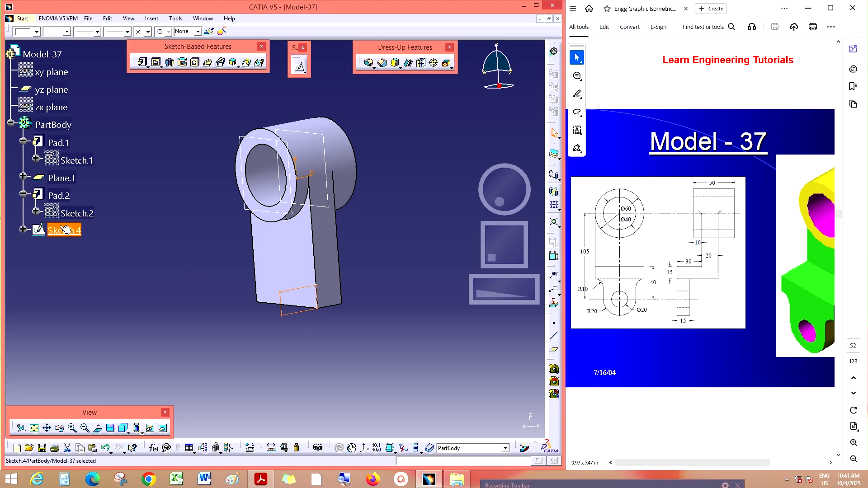
double_click(67, 229)
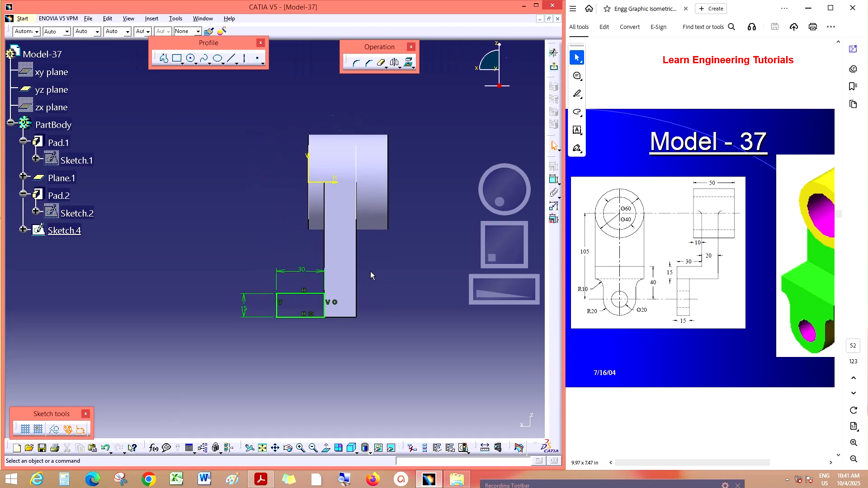
click(554, 67)
Start a pad of the rectangle, reverse its direction toward the plate's opposite side, and stretch its length to 55 mm.
click(143, 62)
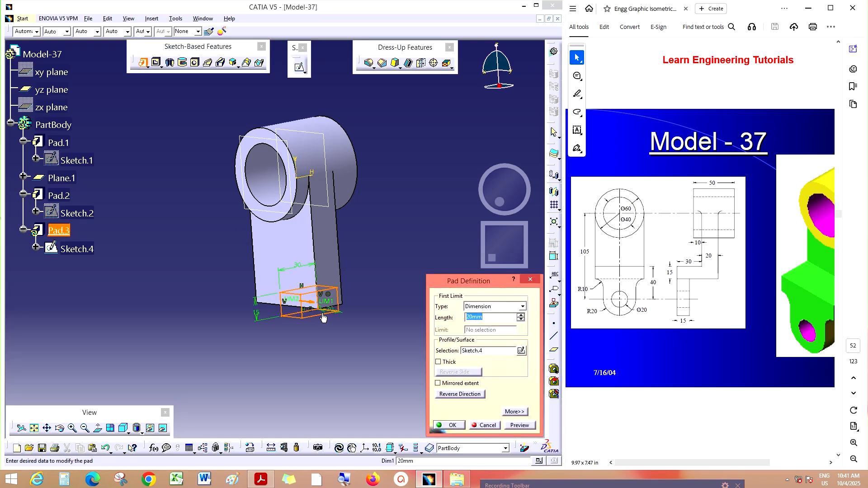
click(456, 394)
middle_drag(511, 182, 534, 189)
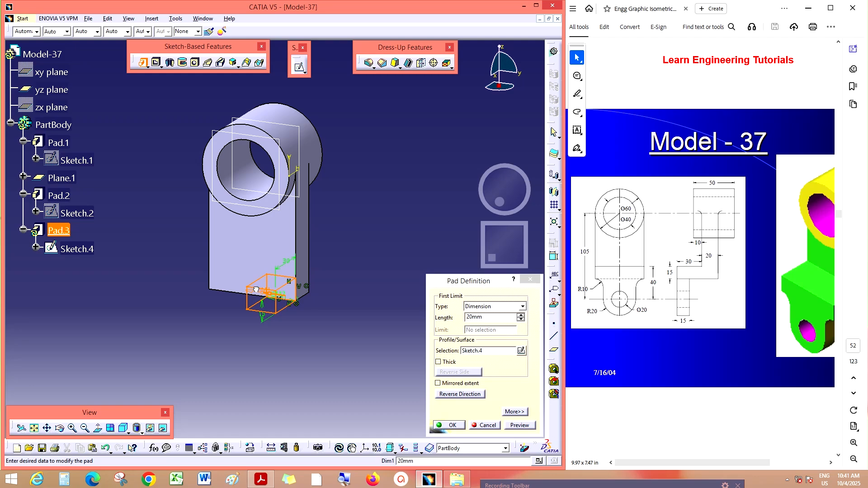
drag(262, 293, 211, 284)
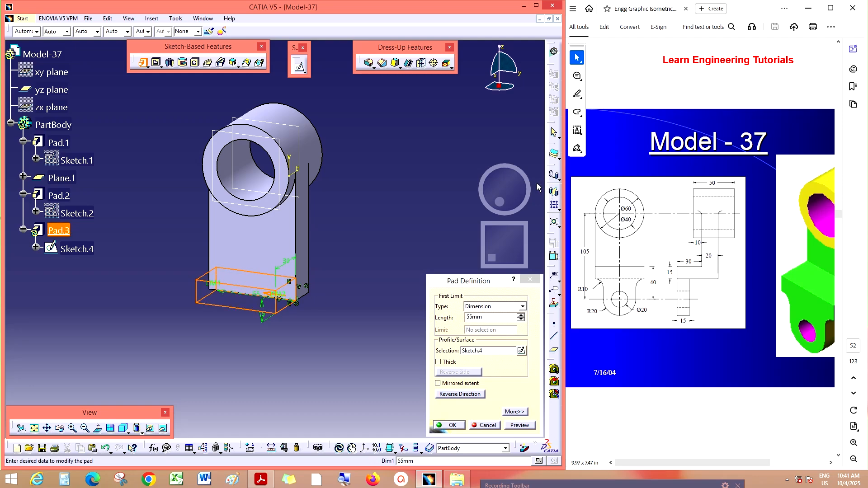
middle_drag(499, 182, 521, 201)
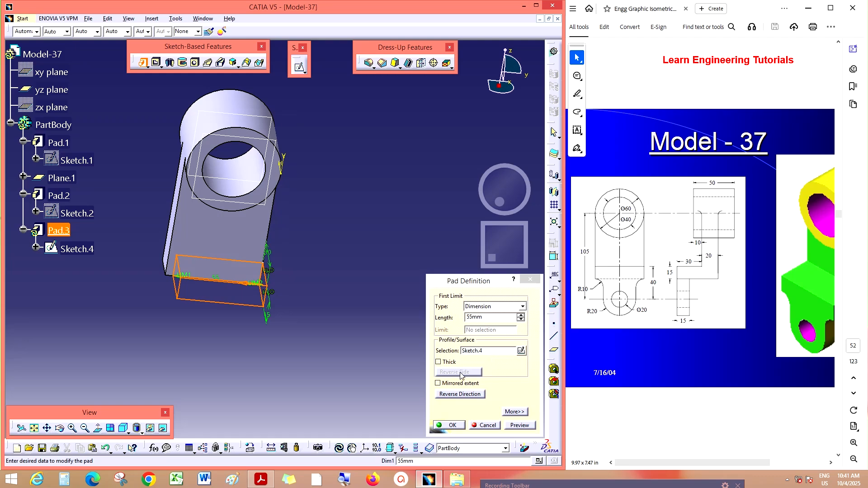
Try to limit the ledge pad with the Up to surface type, using the plate's opposite side face.
click(498, 307)
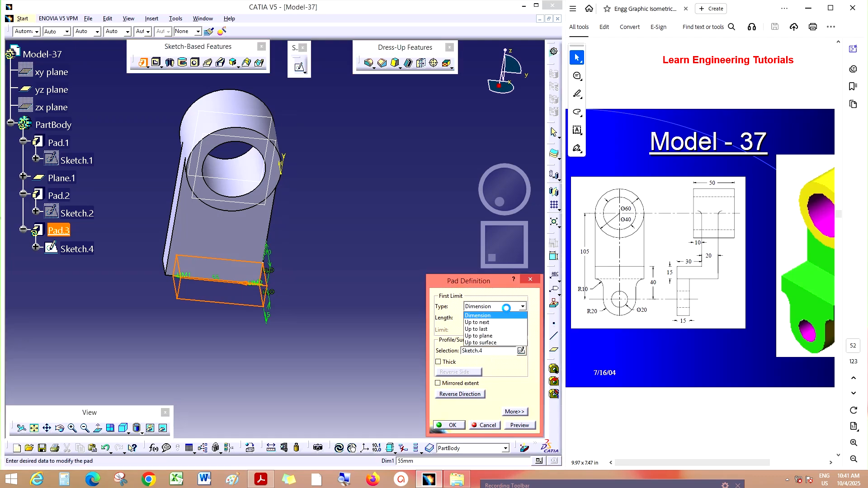
click(498, 343)
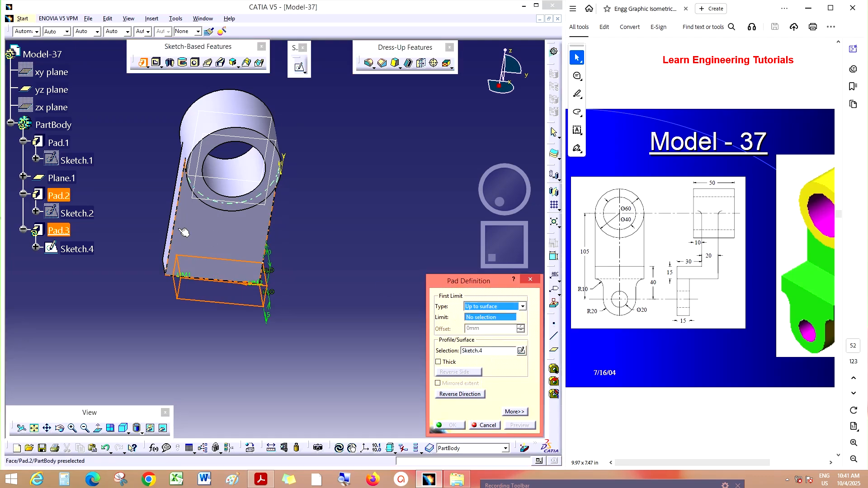
click(172, 225)
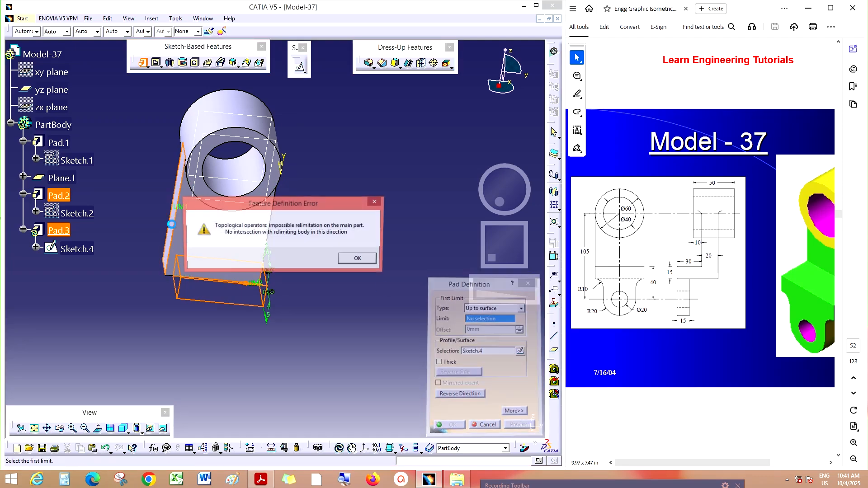
click(358, 260)
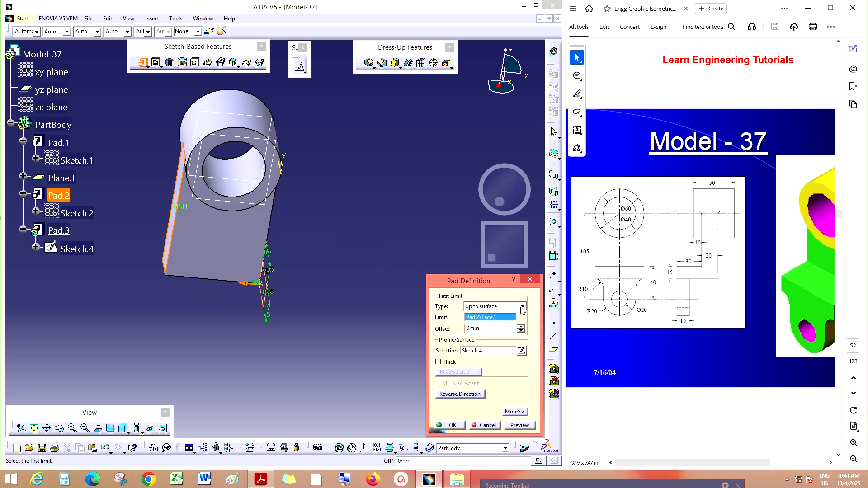
Limit the ledge pad with the Up to plane type at the plate's opposite side face and create it.
click(522, 307)
click(493, 337)
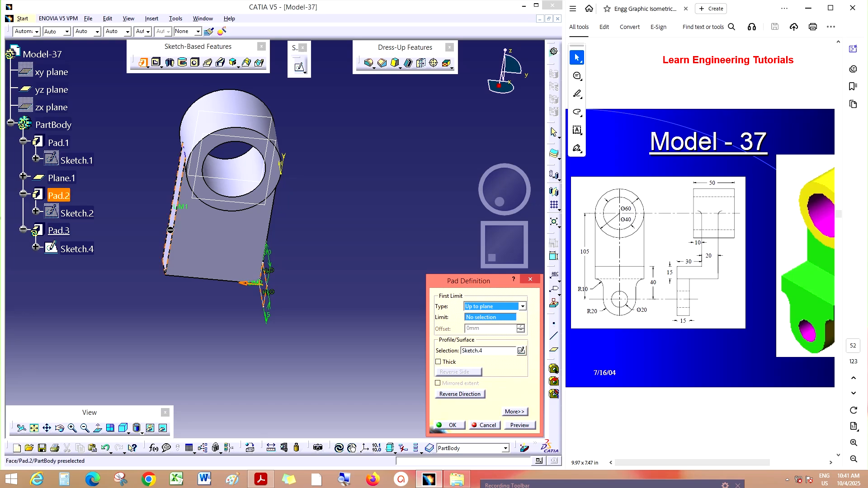
click(170, 230)
click(450, 423)
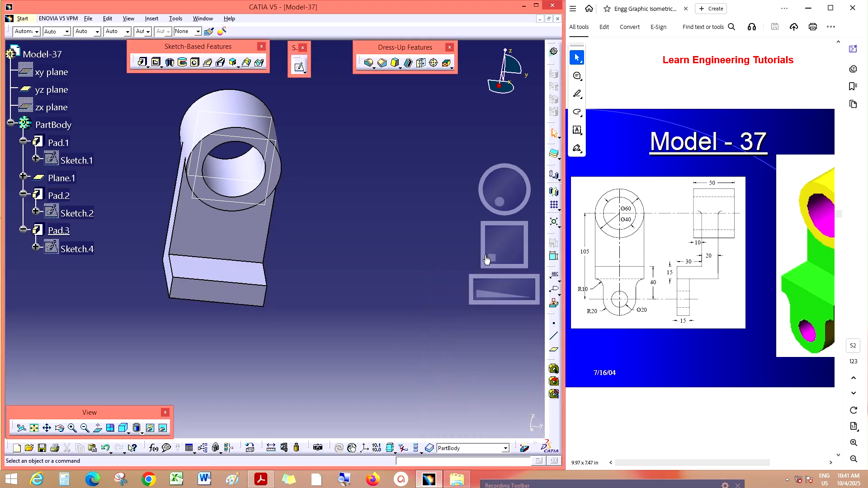
Start a sketch on the bracket's L-shaped side face and draw a rectangle about 15 by 38 mm just below the ledge's outer end.
mouse_move(500, 191)
middle_down()
mouse_move(471, 157)
mouse_move(507, 205)
mouse_move(494, 196)
middle_up()
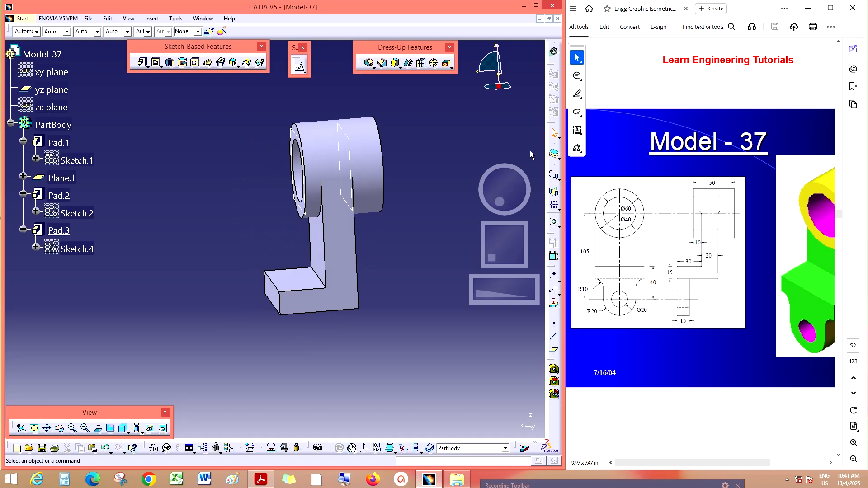
click(299, 67)
click(335, 304)
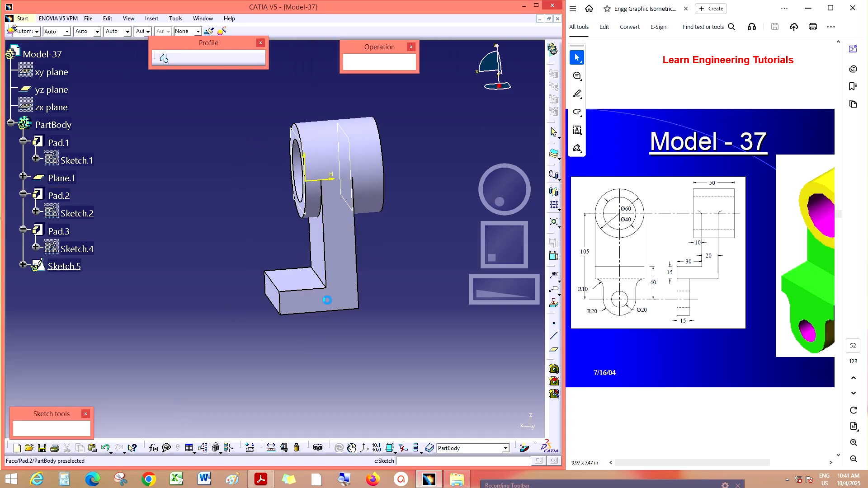
drag(486, 250, 487, 242)
drag(475, 300, 497, 299)
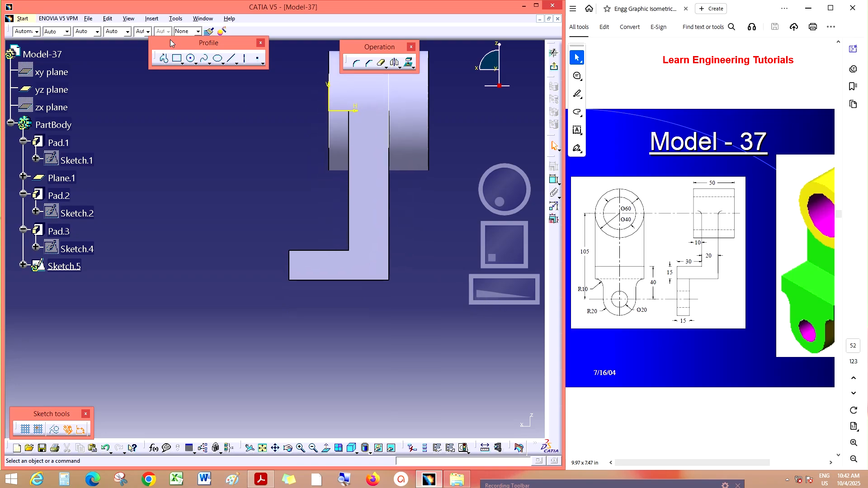
click(176, 58)
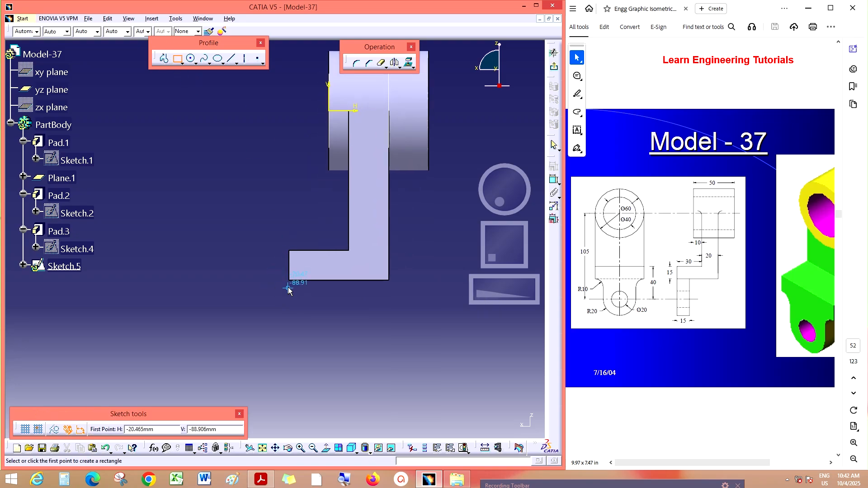
click(288, 288)
click(317, 364)
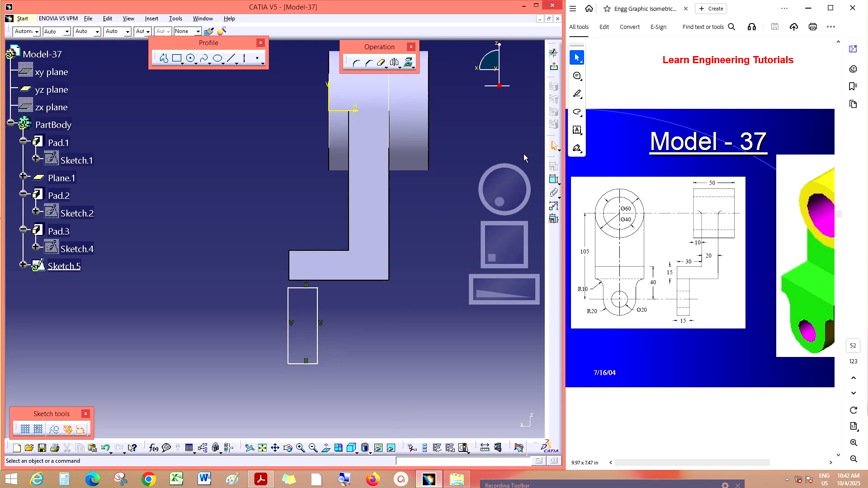
Make the rectangle's upper edge coincident with the ledge's bottom edge.
click(554, 180)
click(304, 288)
click(317, 280)
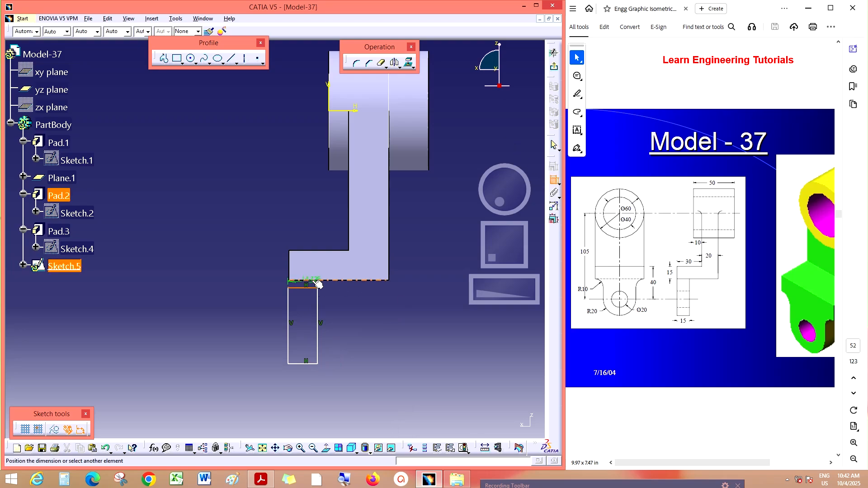
right_click(387, 301)
click(416, 373)
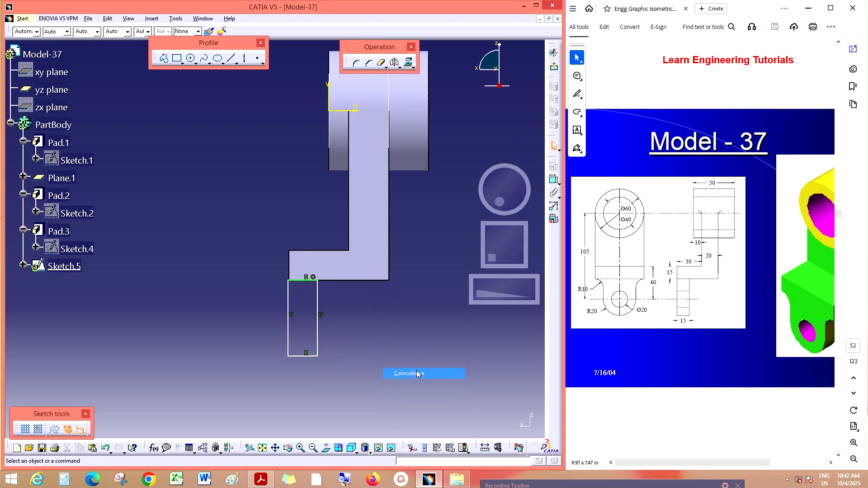
Make the rectangle's outer vertical edge coincident with the ledge's end edge.
click(553, 180)
click(289, 294)
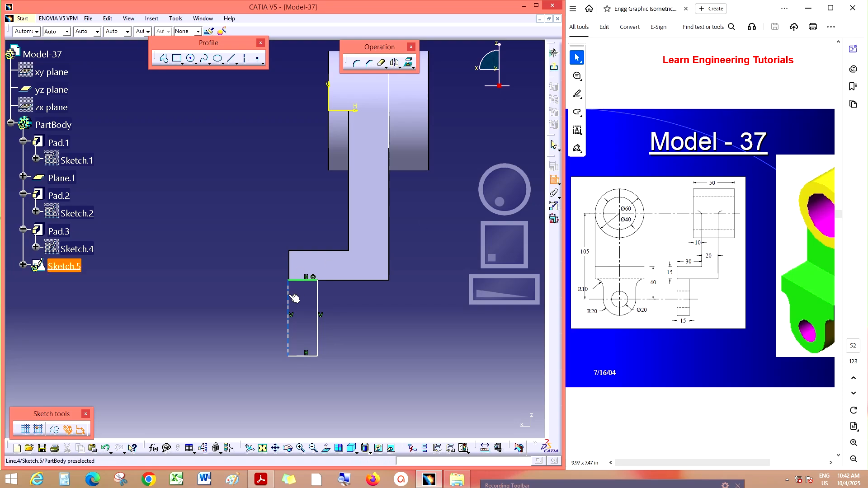
click(292, 266)
right_click(282, 233)
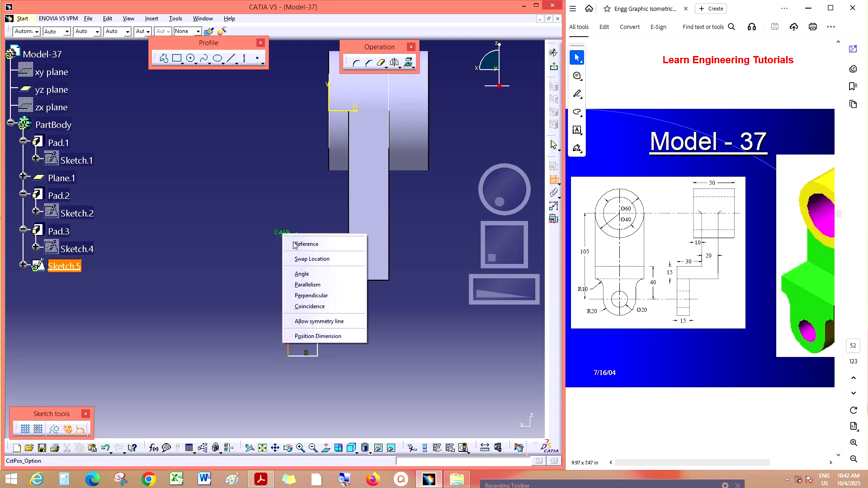
click(316, 305)
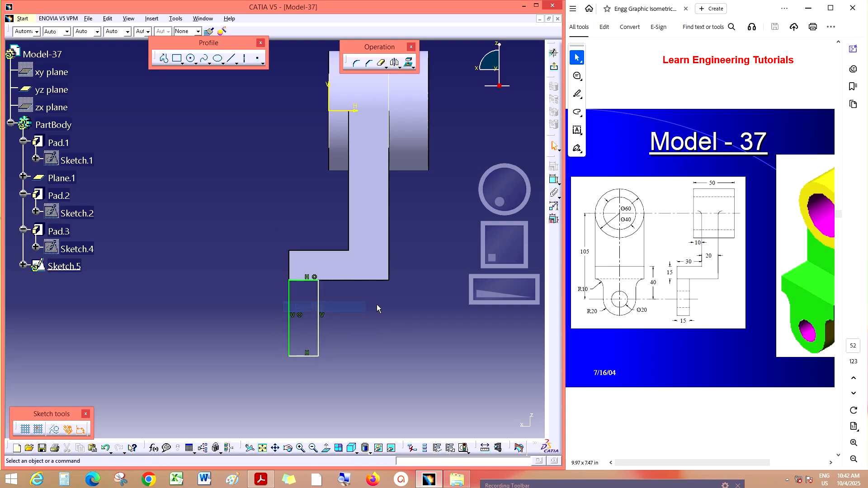
Dimension the rectangle's height and set it to 40 mm.
click(553, 179)
click(318, 312)
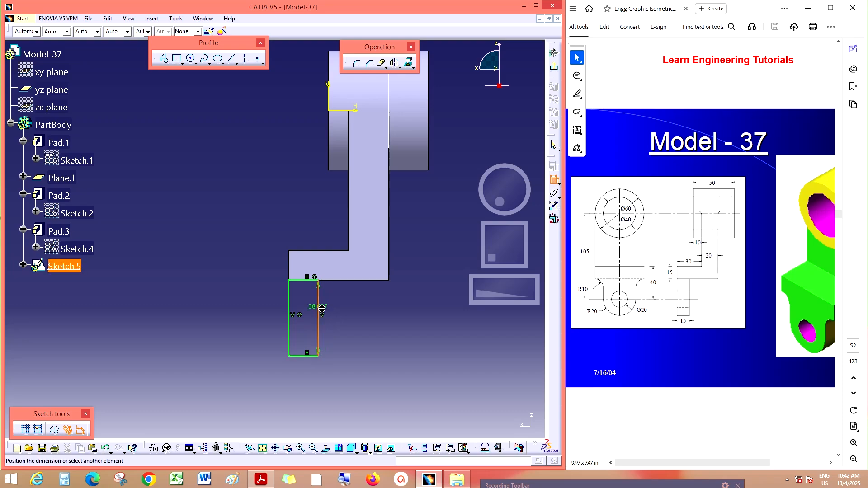
double_click(338, 314)
text(4)
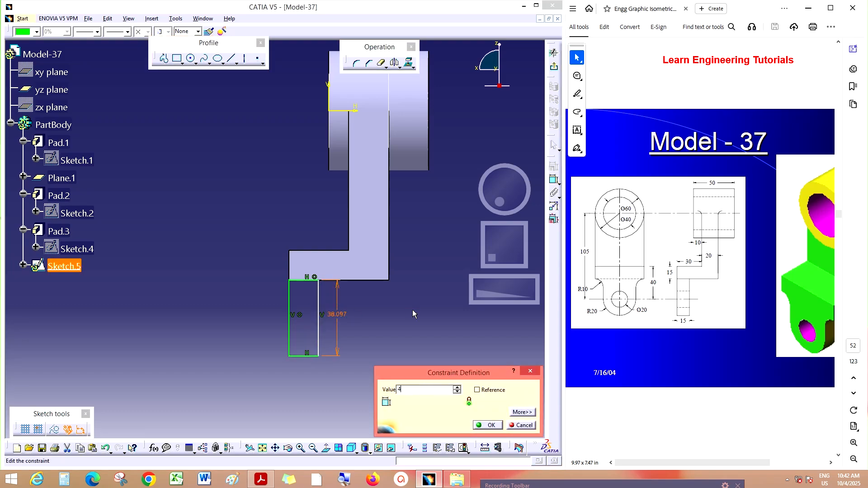
text(0)
key(Return)
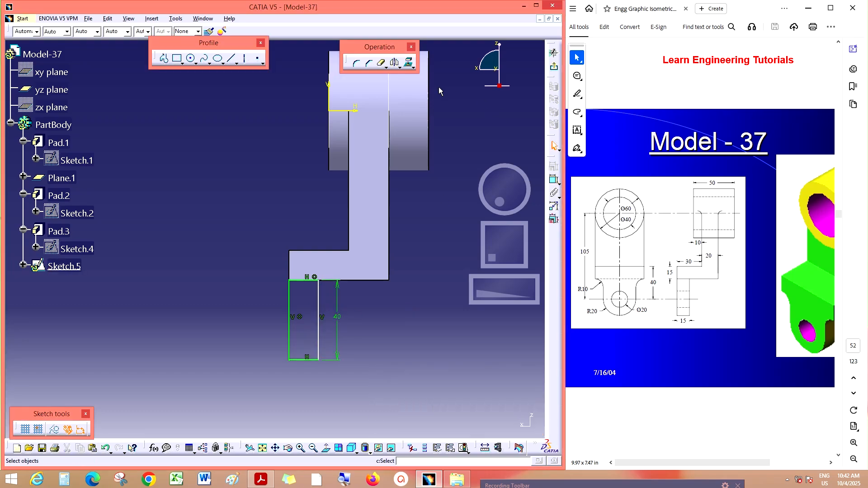
Dimension the rectangle's width, set it to 15 mm, and exit the sketch.
click(554, 180)
click(300, 360)
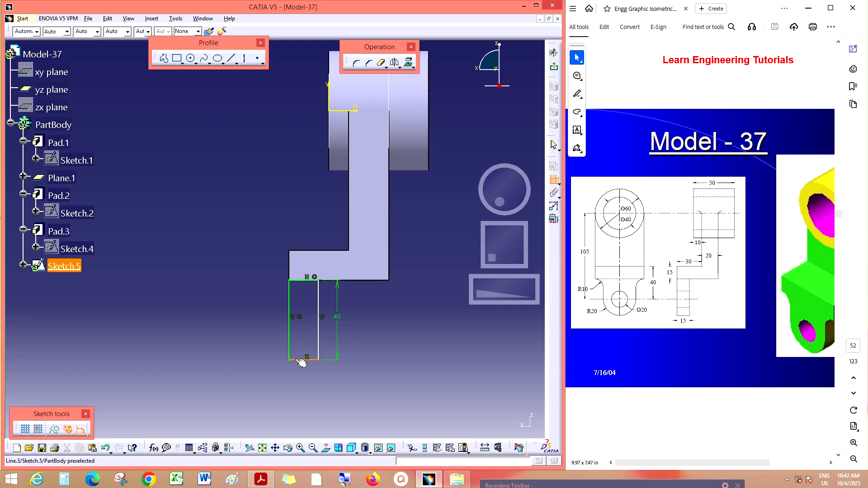
click(300, 375)
double_click(302, 374)
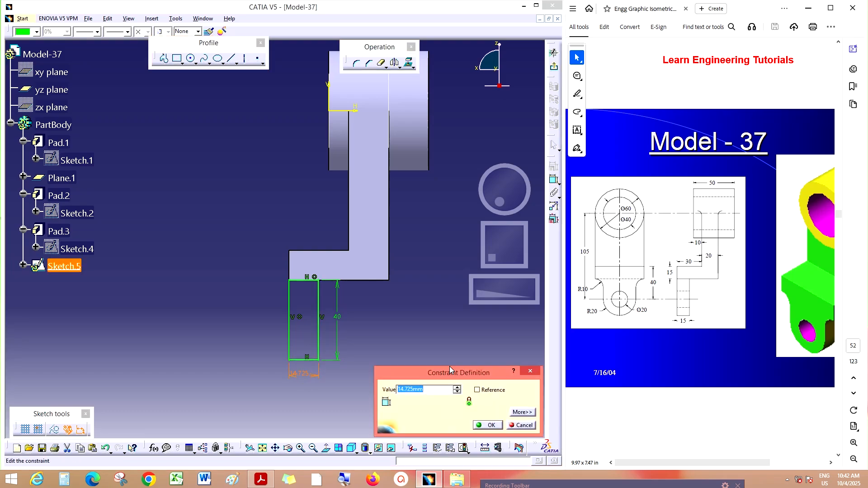
text(15)
key(Return)
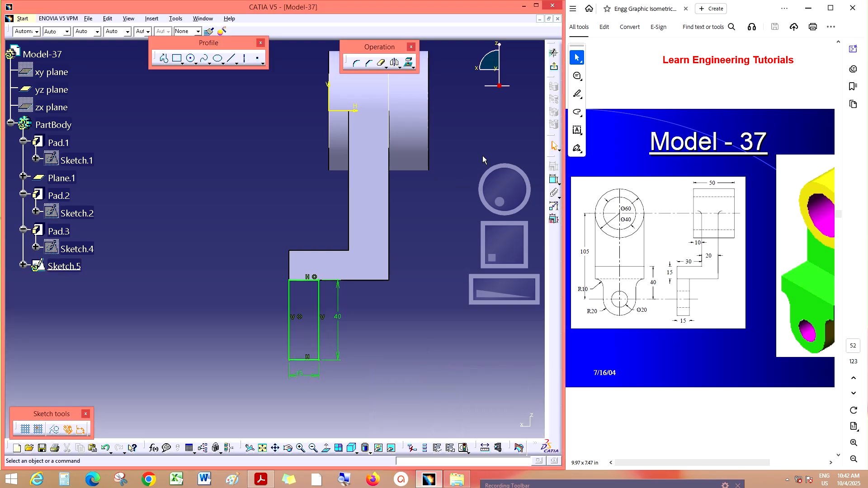
click(554, 67)
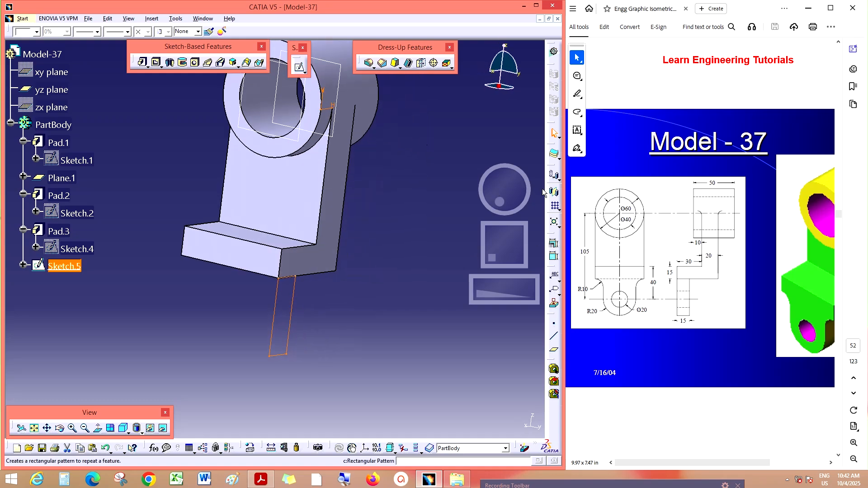
Pad the 15 by 40 mm rectangle in the reversed direction, using Up to plane with the bracket's opposite side face as limit.
click(143, 62)
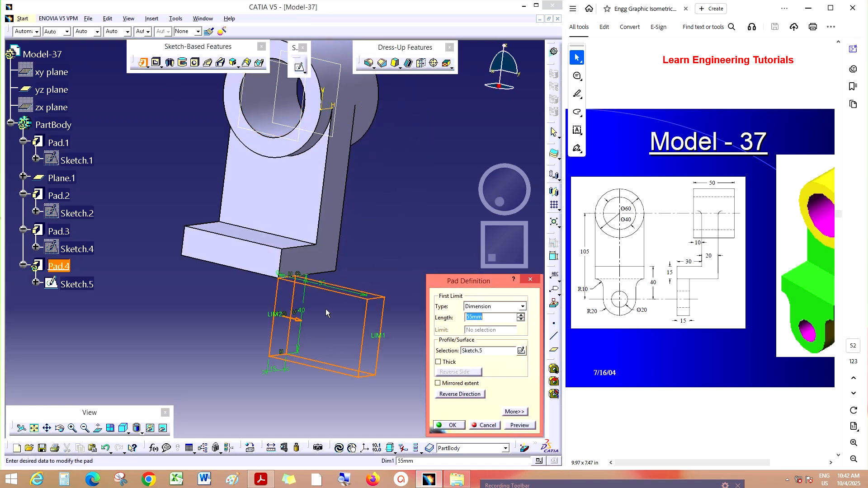
click(299, 321)
drag(502, 194, 525, 202)
drag(508, 244, 531, 246)
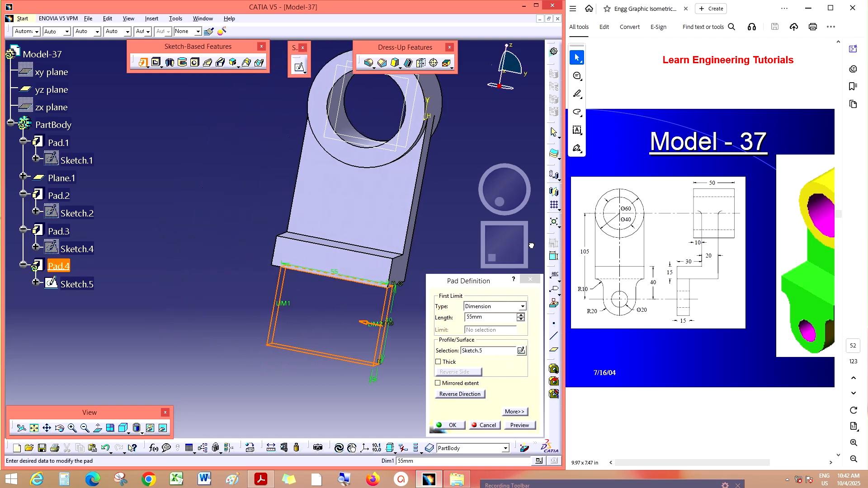
drag(516, 188, 527, 190)
click(522, 306)
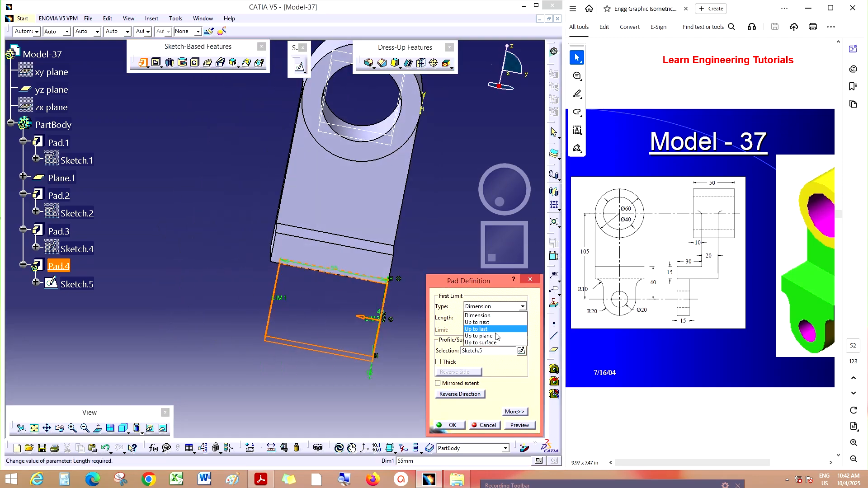
click(481, 333)
drag(505, 195, 519, 197)
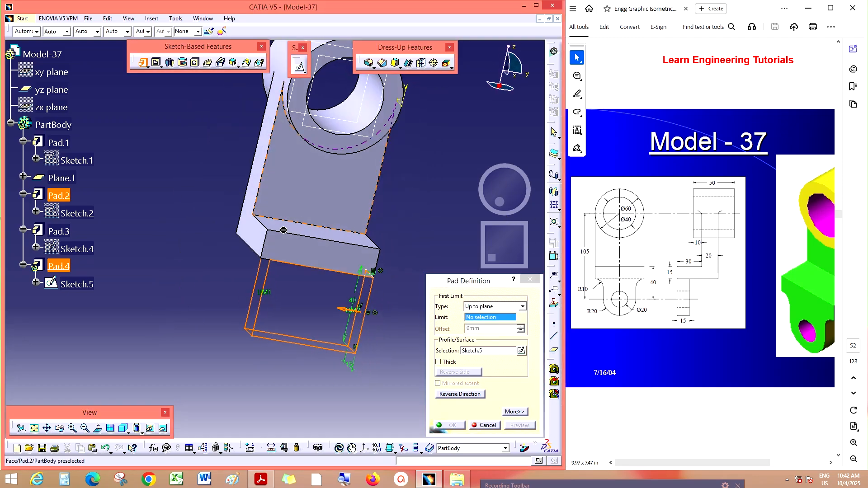
click(258, 243)
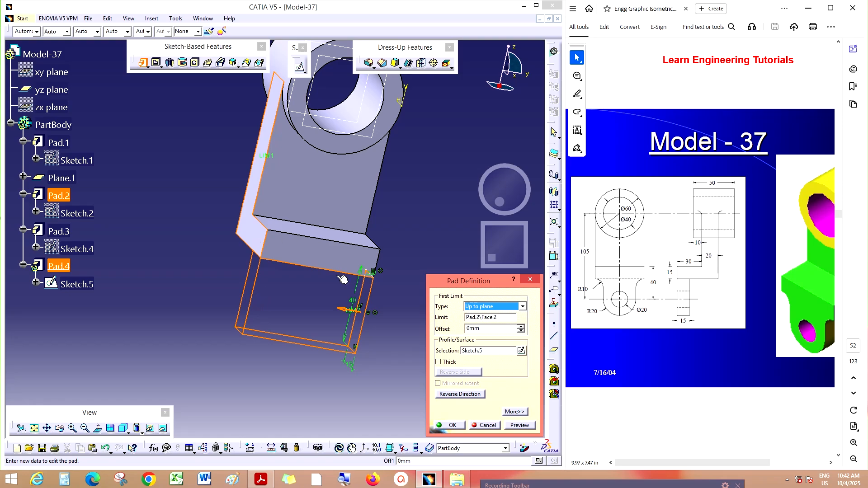
click(452, 426)
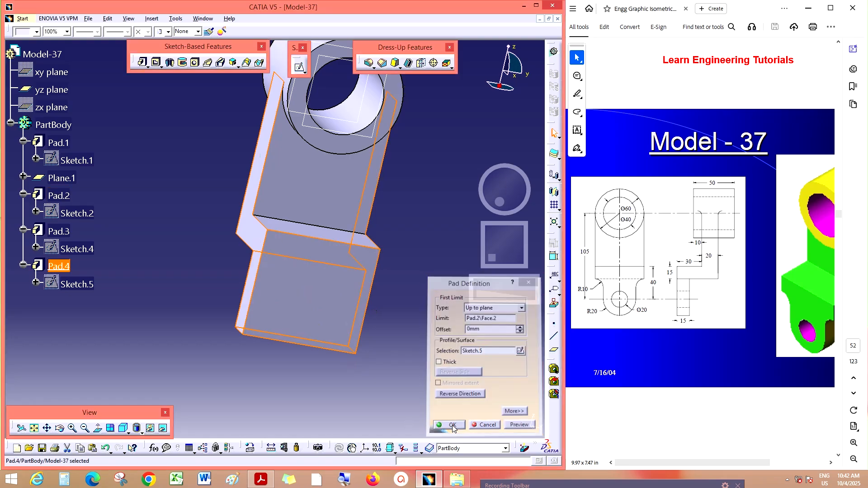
Start a sketch on the lower lug's large outer face and switch the model display to wireframe.
drag(512, 190, 534, 200)
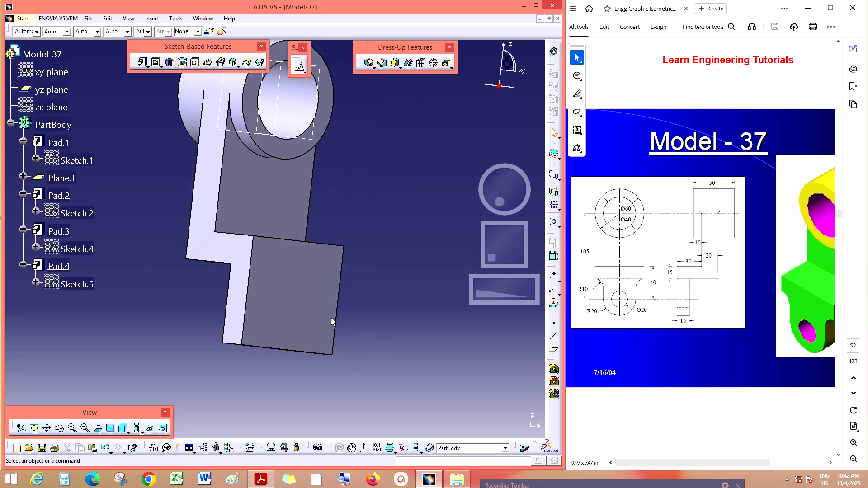
click(300, 324)
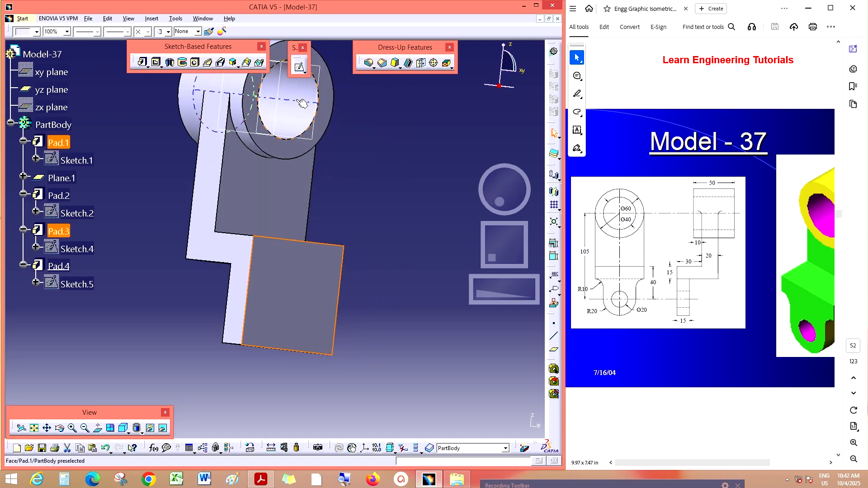
click(298, 69)
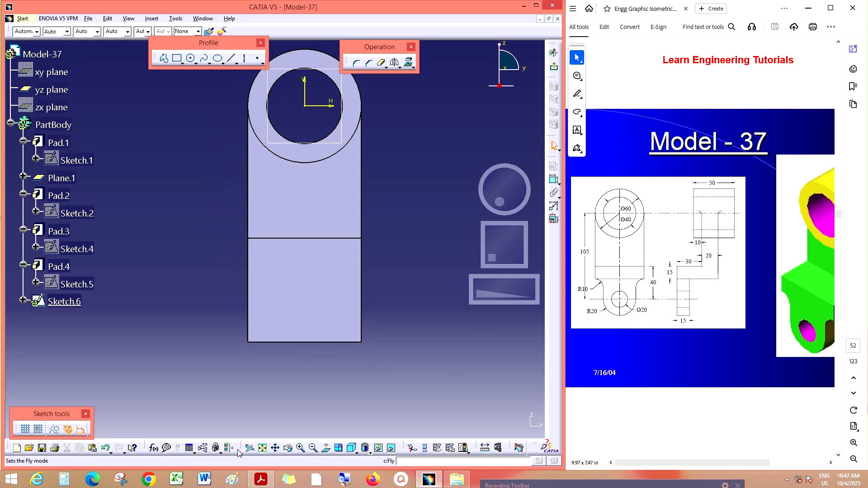
click(366, 452)
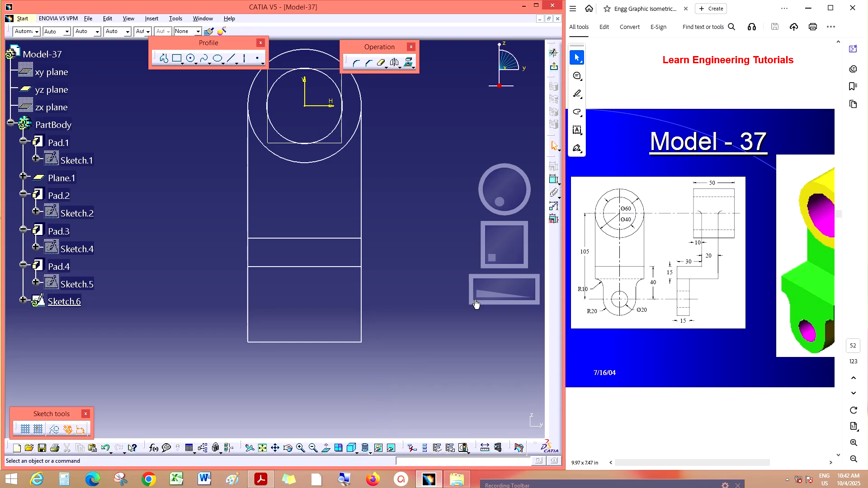
drag(481, 290, 494, 288)
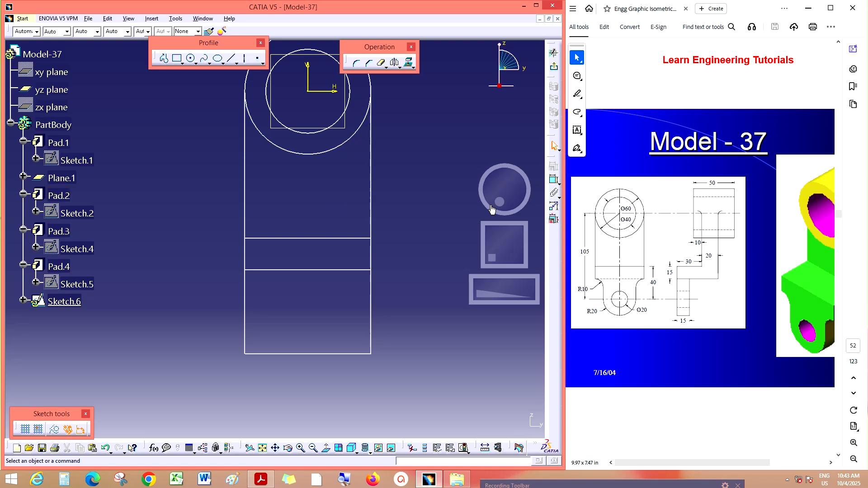
drag(500, 201, 469, 217)
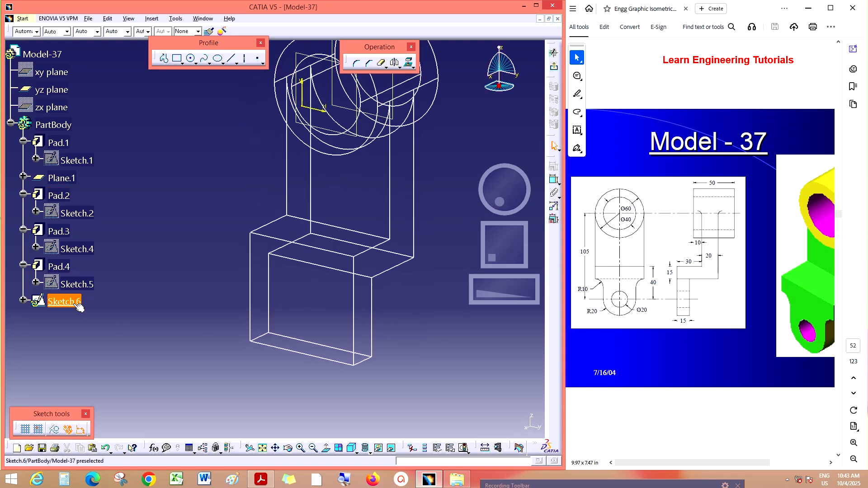
Restore the shaded model display and exit the sketch on the lower lug's face, discarding it.
right_click(60, 265)
click(185, 389)
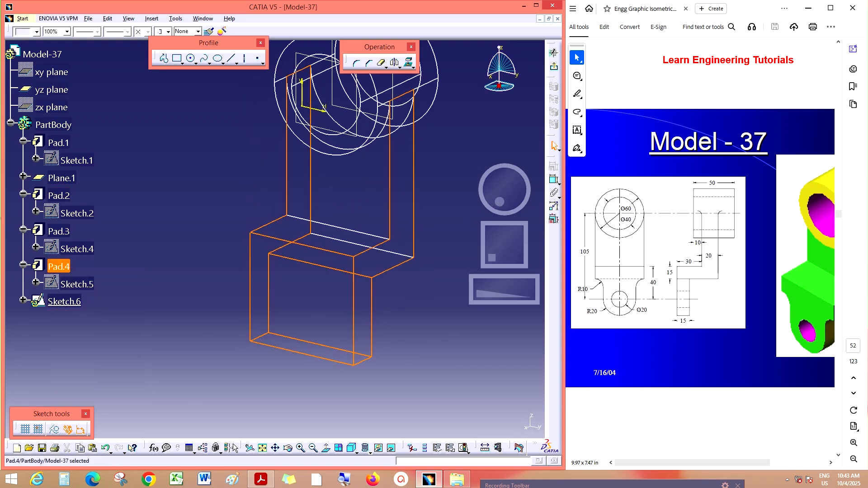
click(370, 452)
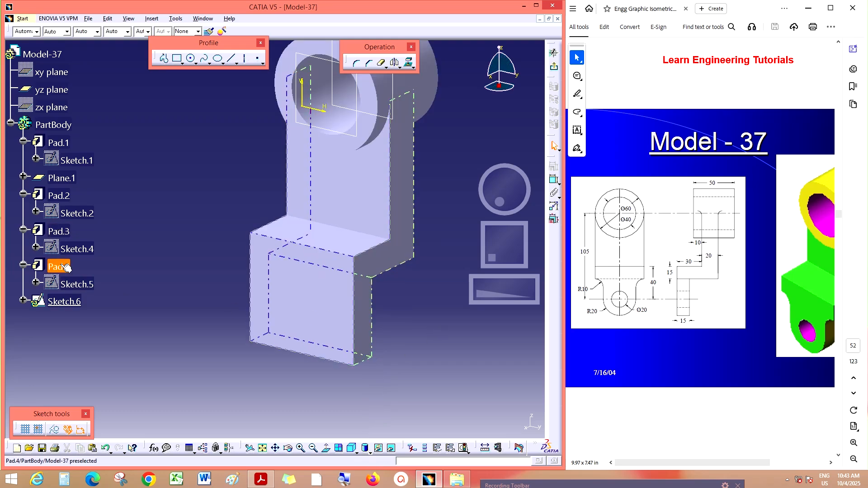
click(66, 267)
right_click(79, 300)
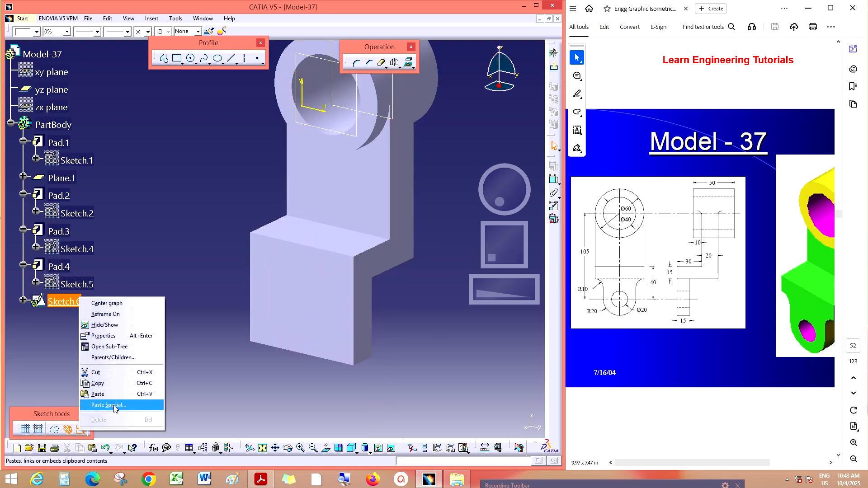
click(201, 307)
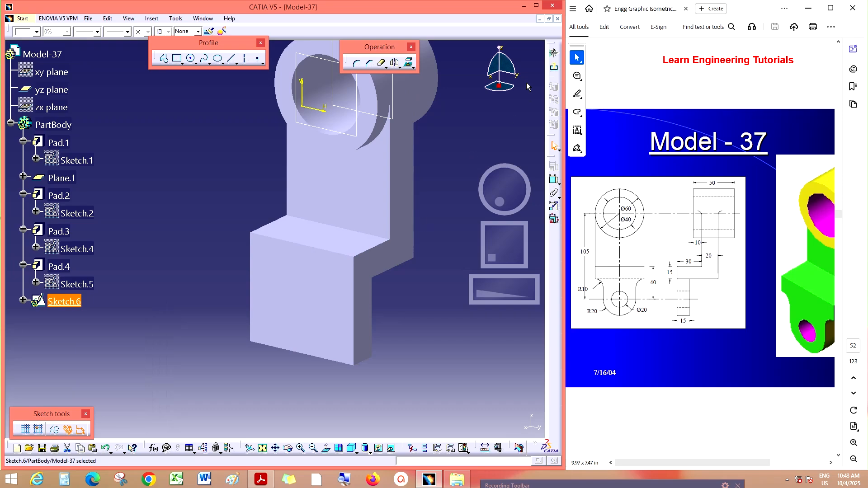
click(554, 66)
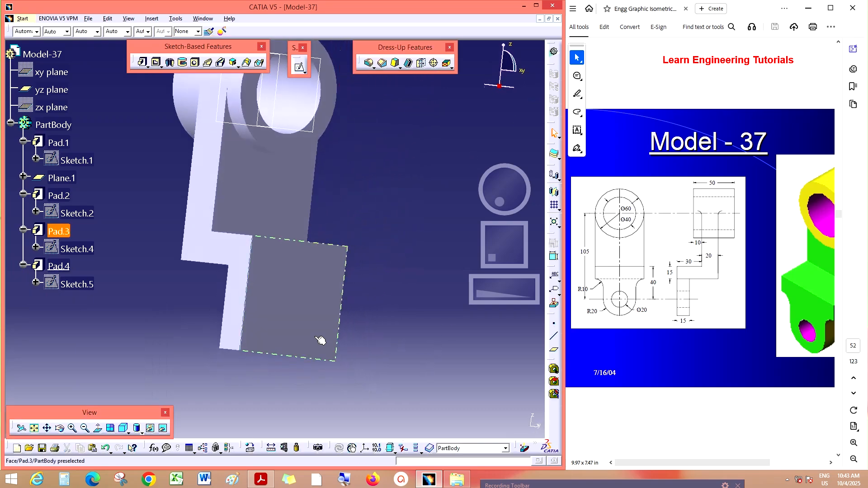
Delete the lower lug pad, Pad.4, together with its aggregated elements.
right_click(53, 267)
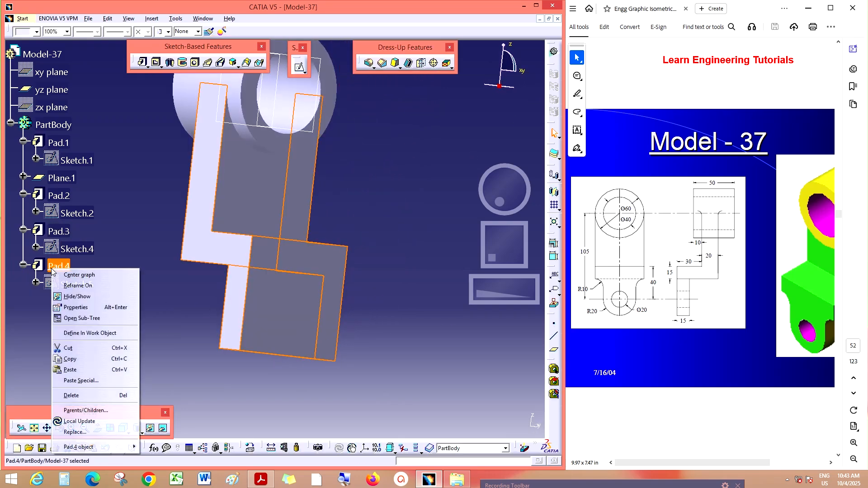
click(71, 395)
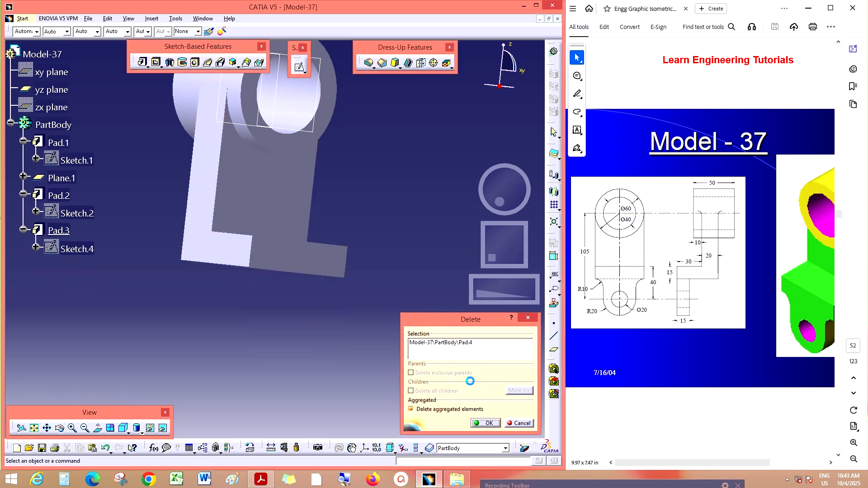
middle_drag(509, 302, 485, 201)
Hide the yz plane and show the xy and zx planes.
right_click(58, 90)
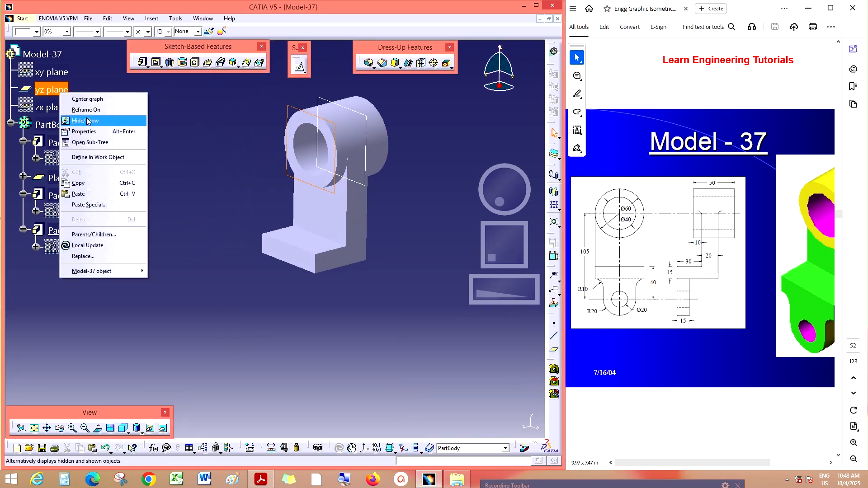
click(91, 119)
right_click(48, 79)
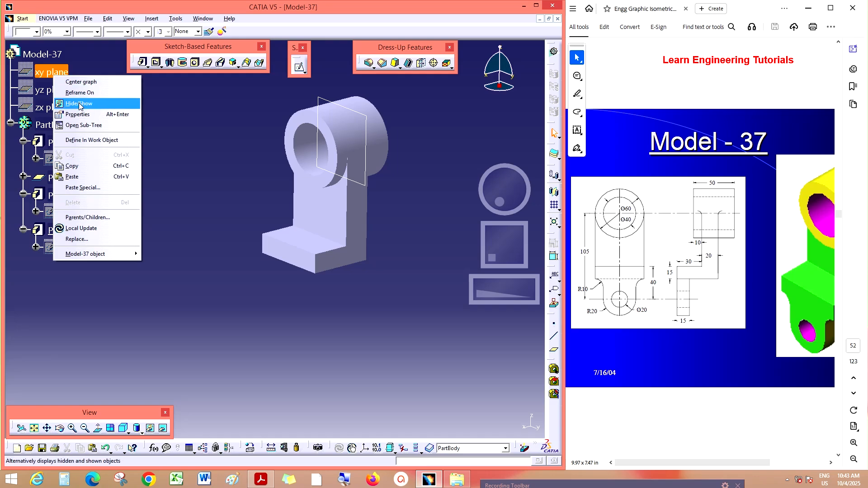
click(80, 106)
right_click(56, 108)
click(86, 132)
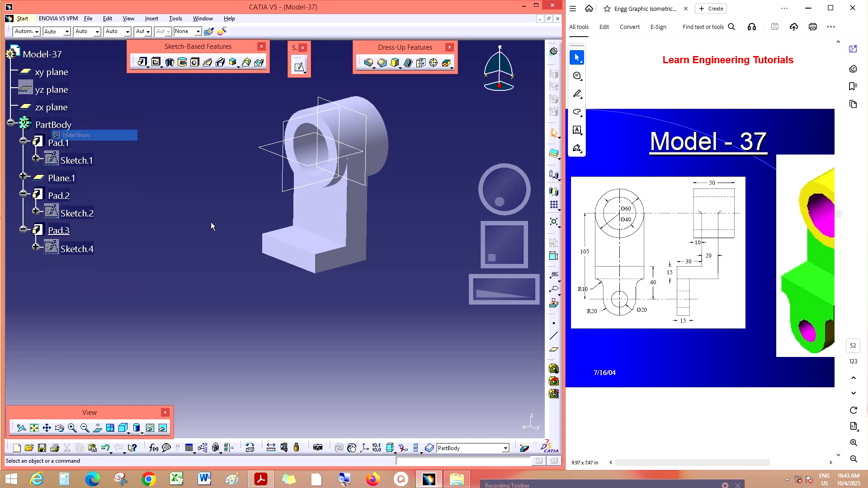
Start a sketch on the zx plane and draw an upright rectangle about 44 mm high just below the ledge's outer end.
click(299, 67)
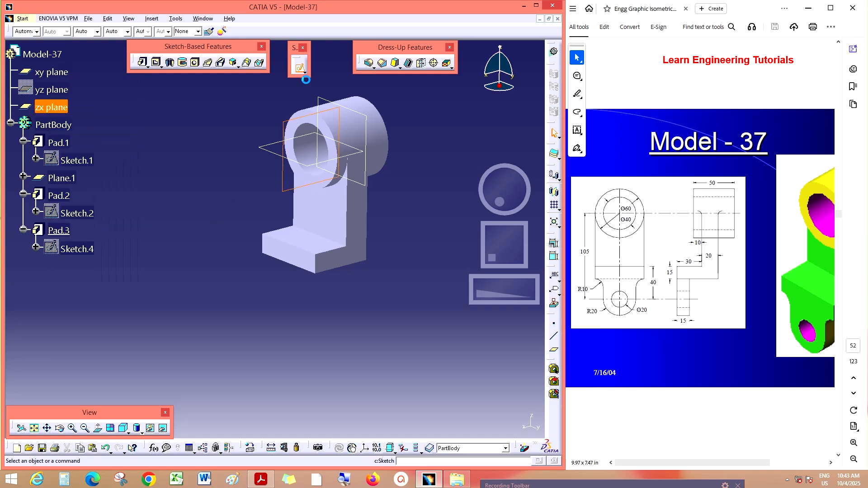
drag(476, 293, 505, 292)
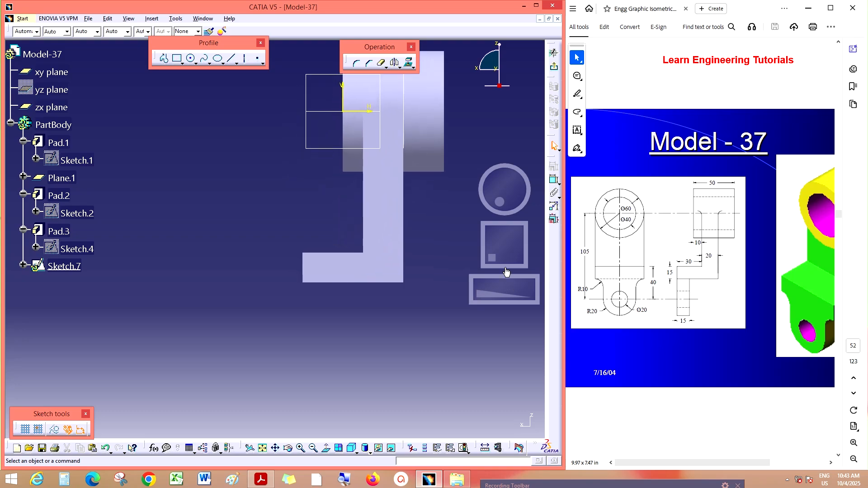
drag(497, 243, 488, 240)
drag(500, 293, 511, 295)
click(177, 59)
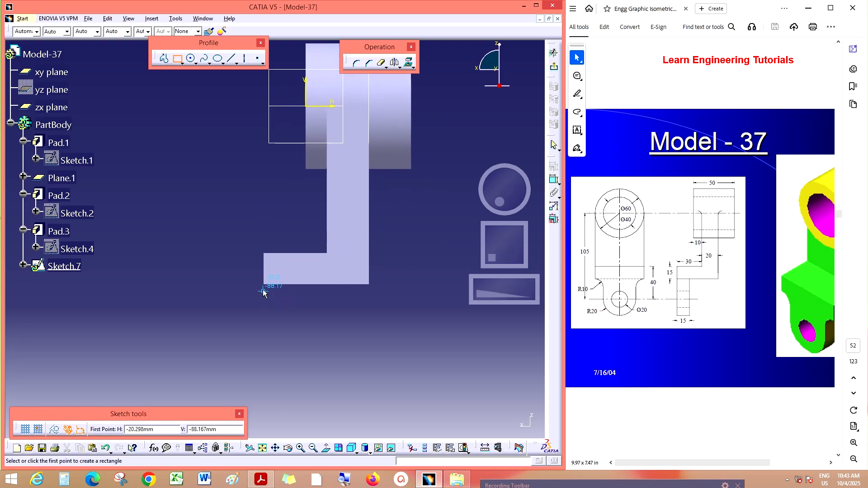
click(263, 291)
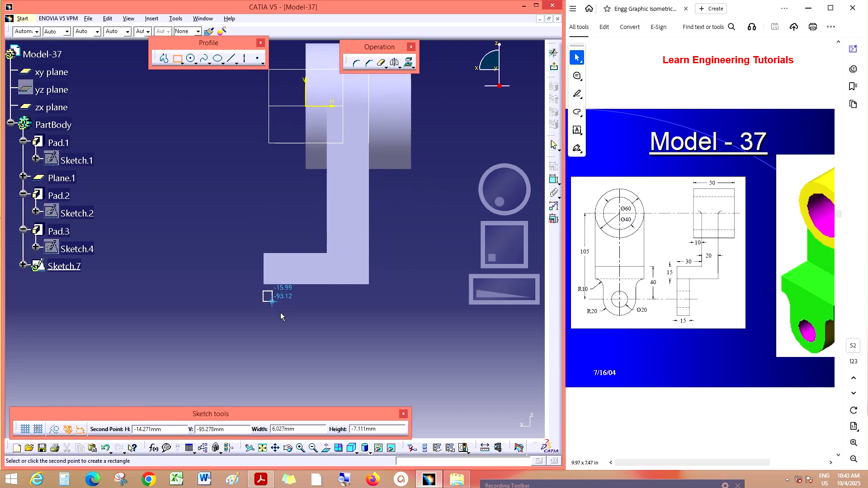
click(292, 383)
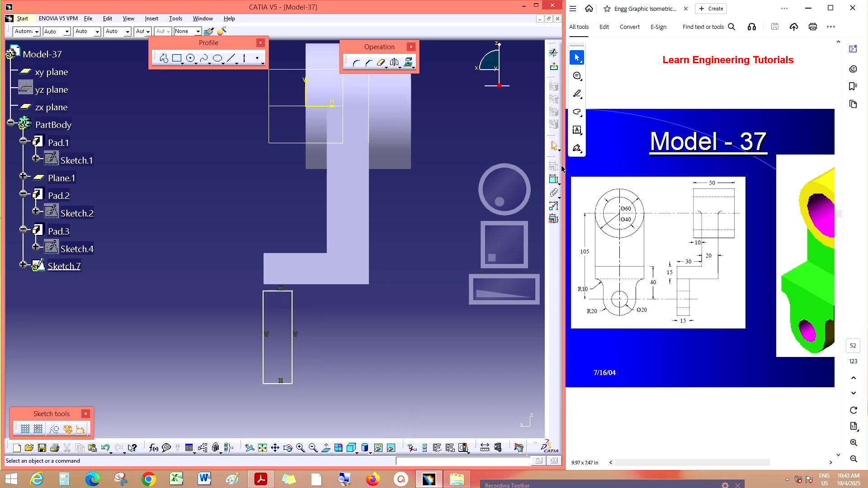
Make the rectangle's upper edge coincident with the ledge's underside and its outer vertical edge coincident with the ledge's end face.
click(554, 179)
click(280, 291)
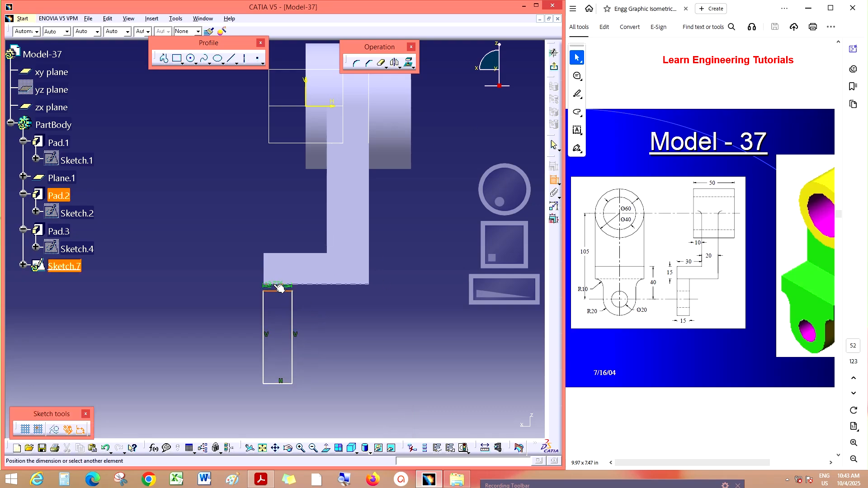
click(280, 285)
right_click(202, 251)
click(231, 319)
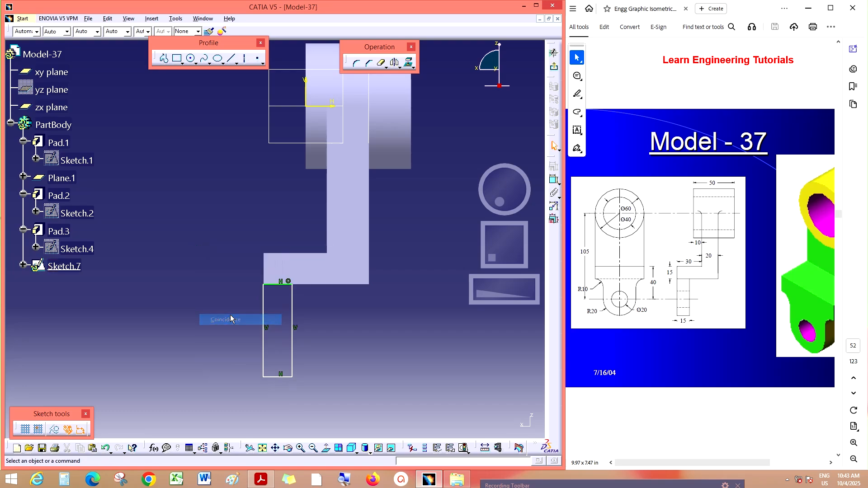
click(555, 179)
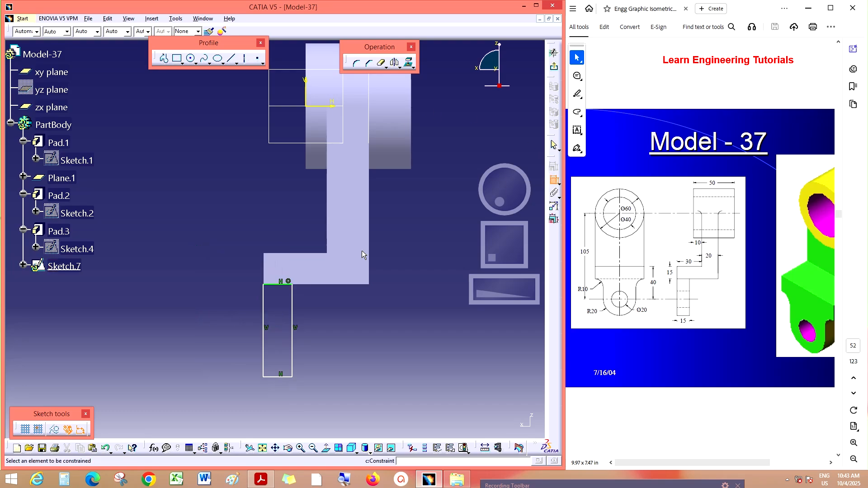
click(264, 300)
right_click(244, 194)
click(280, 267)
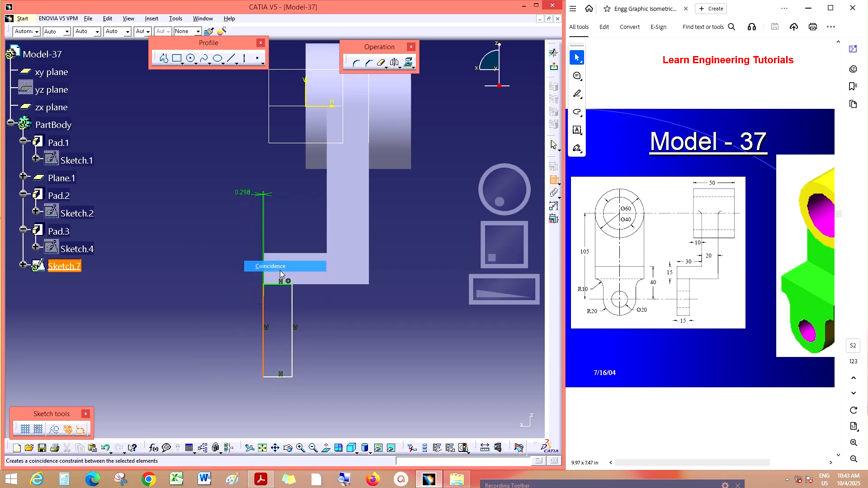
Dimension the rectangle's height and set it to 40 mm.
click(556, 180)
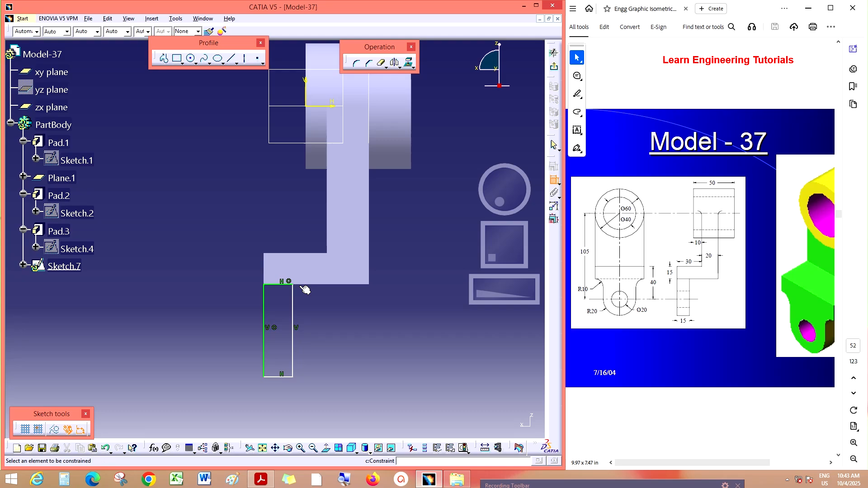
click(293, 310)
click(316, 318)
double_click(317, 318)
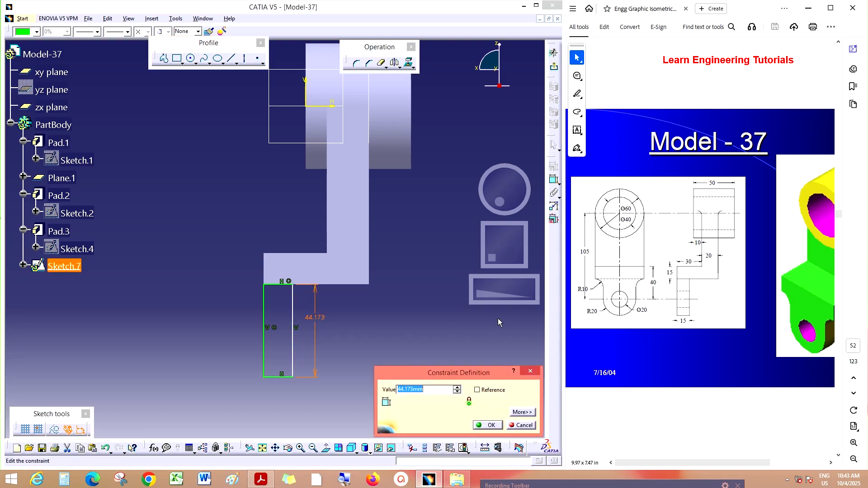
text(40)
key(Return)
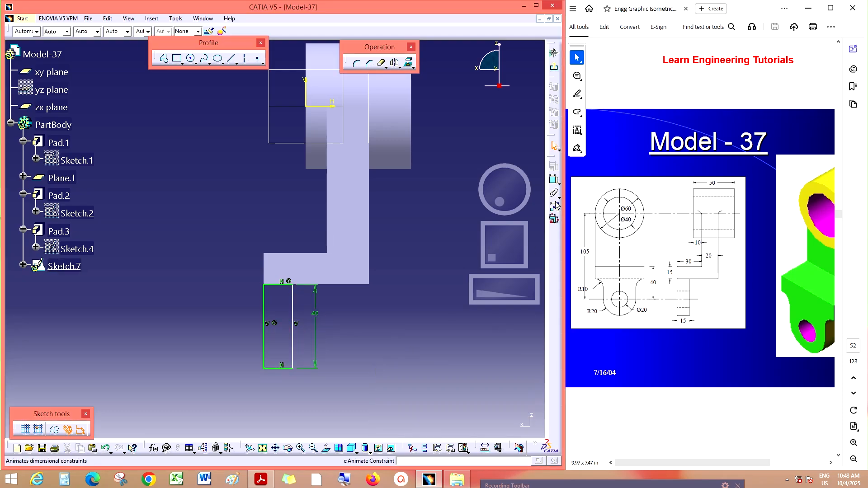
Dimension the rectangle's width, set it to 15 mm, and exit the zx plane sketch.
click(555, 179)
click(279, 368)
click(276, 383)
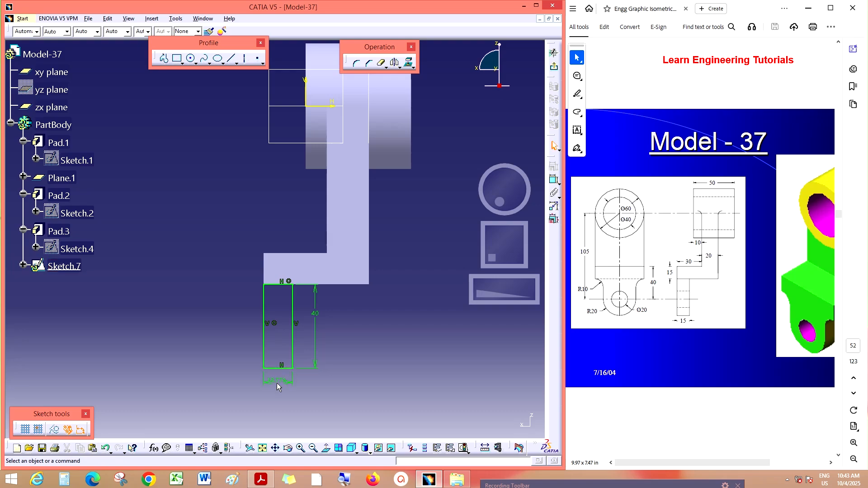
double_click(277, 383)
text(15)
key(Return)
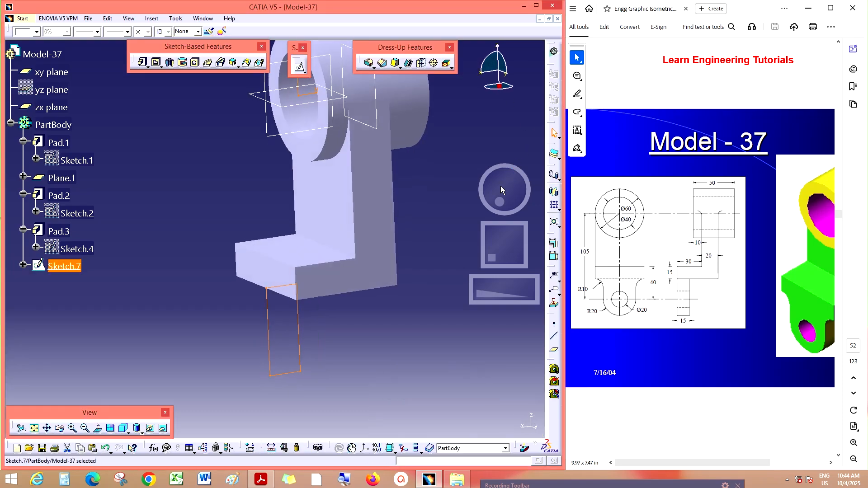
Pad the lug rectangle sketch by 20 mm with Mirrored extent.
click(143, 64)
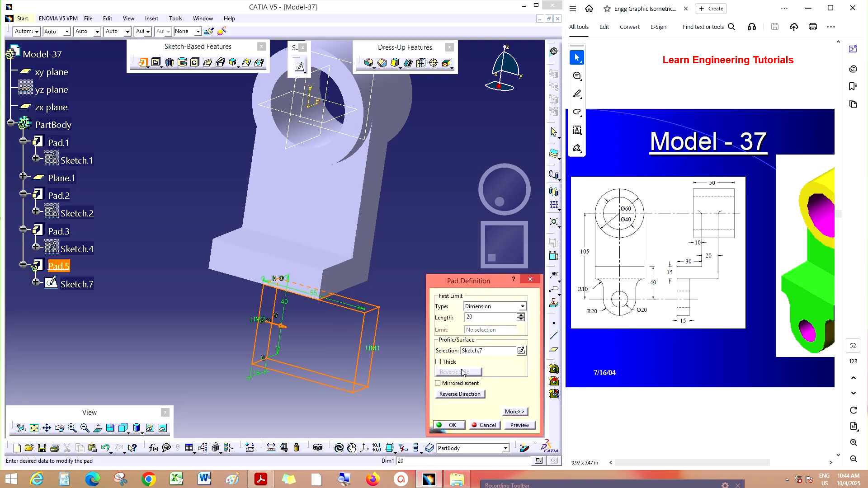
click(460, 383)
click(446, 428)
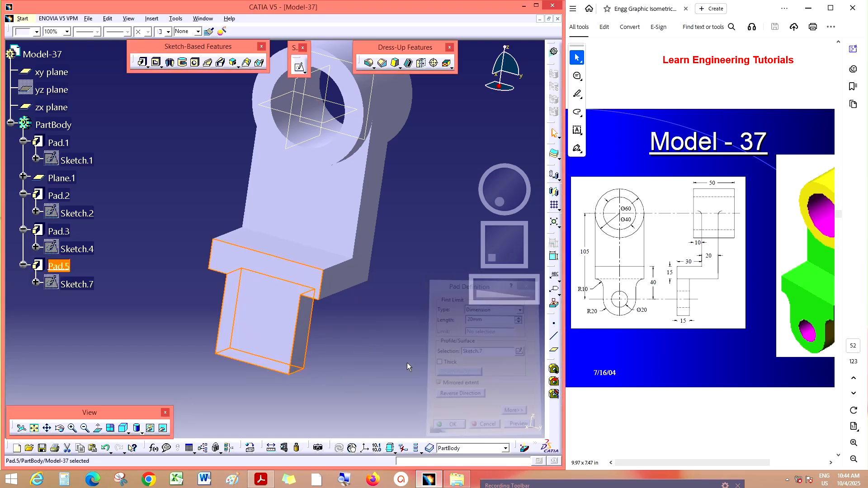
Switch the model display to shading with edges and bring the lower lug's side and end faces into view.
mouse_move(506, 201)
mouse_down()
mouse_move(512, 172)
mouse_move(517, 191)
mouse_move(501, 200)
mouse_up()
click(143, 434)
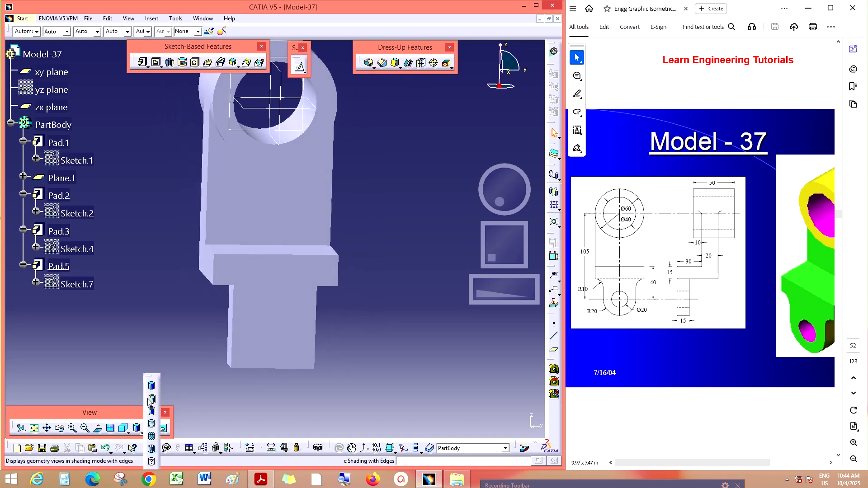
drag(503, 304, 508, 293)
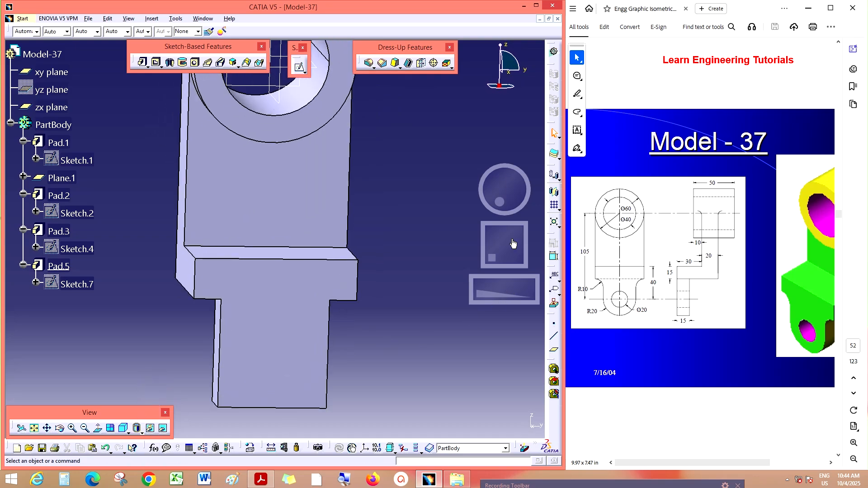
drag(502, 192, 498, 182)
mouse_move(506, 241)
mouse_down()
mouse_move(514, 227)
mouse_move(499, 192)
mouse_up()
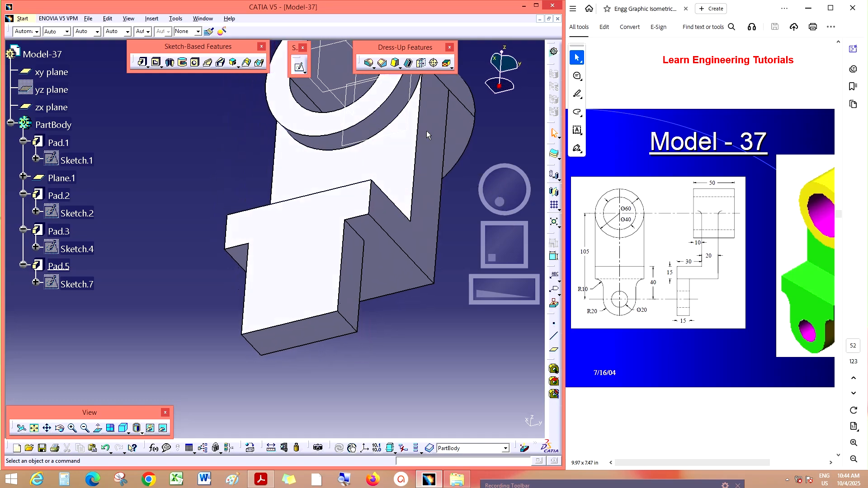
Round the lower lug's end with a Tritangent Fillet, using its two opposite side faces and removing the end face.
click(373, 66)
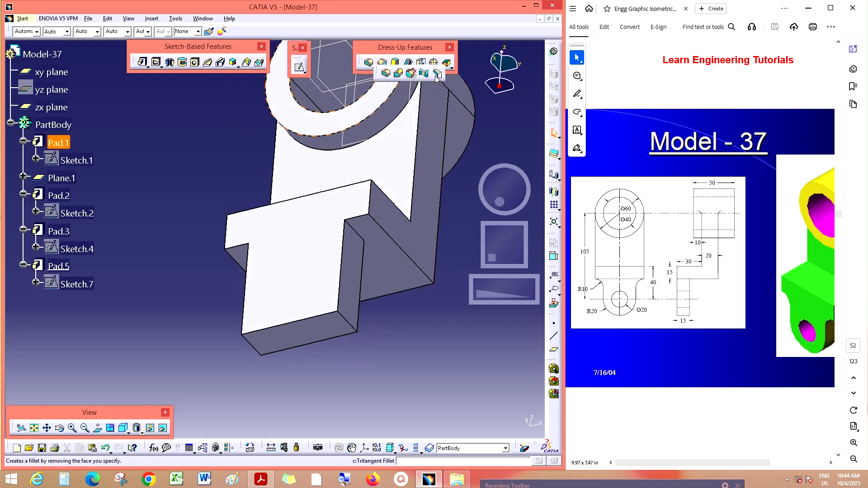
click(411, 74)
click(347, 300)
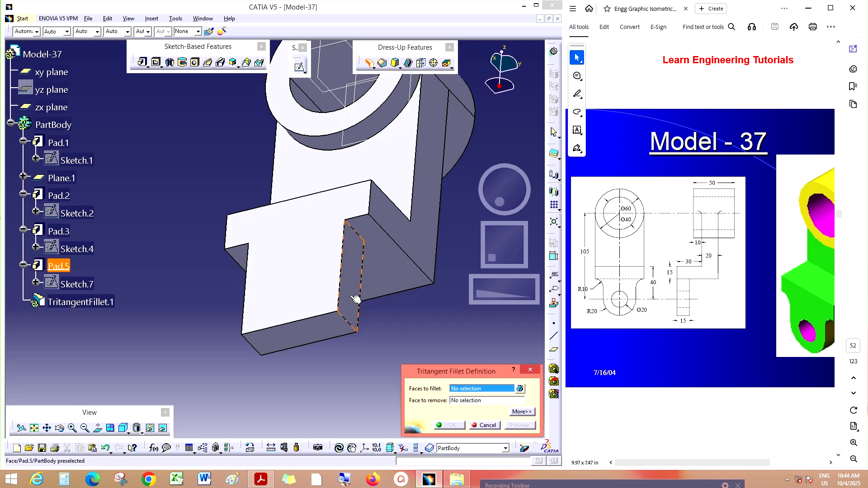
middle_drag(488, 204, 516, 180)
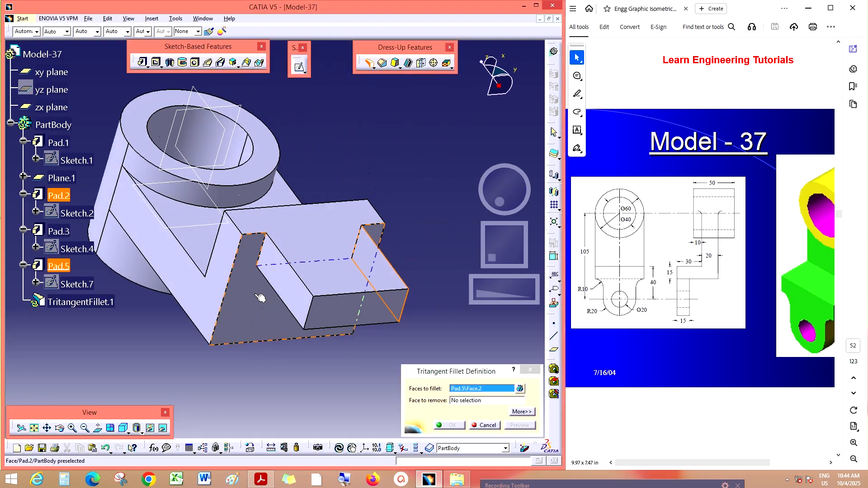
click(294, 289)
click(364, 324)
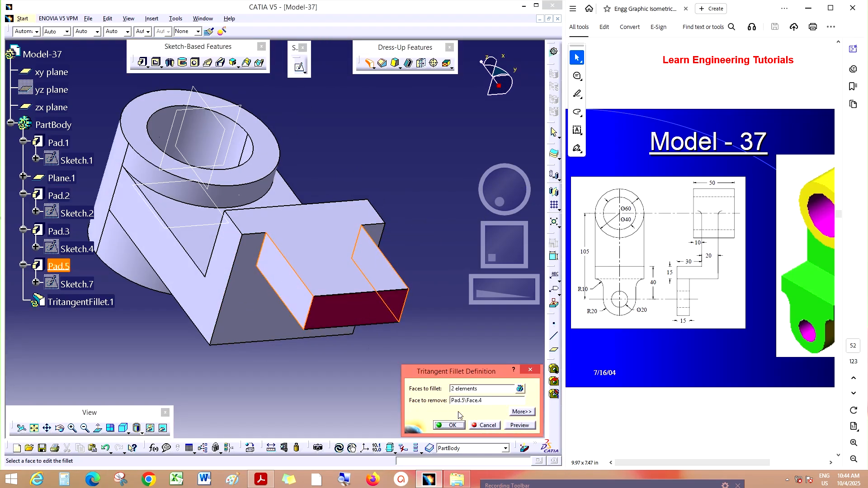
click(520, 425)
click(450, 426)
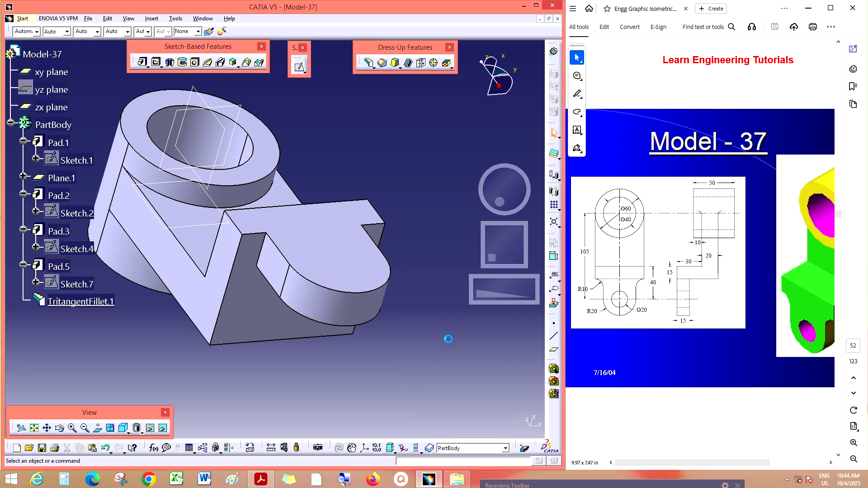
middle_drag(501, 205, 525, 225)
drag(525, 225, 526, 226)
drag(490, 294, 505, 300)
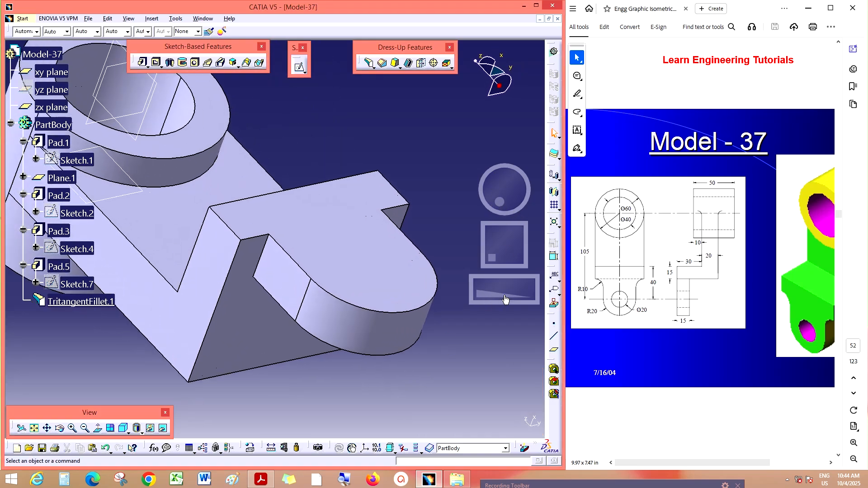
Fillet both inner edges where the lower lug meets the ledge with a 10 mm radius.
click(375, 67)
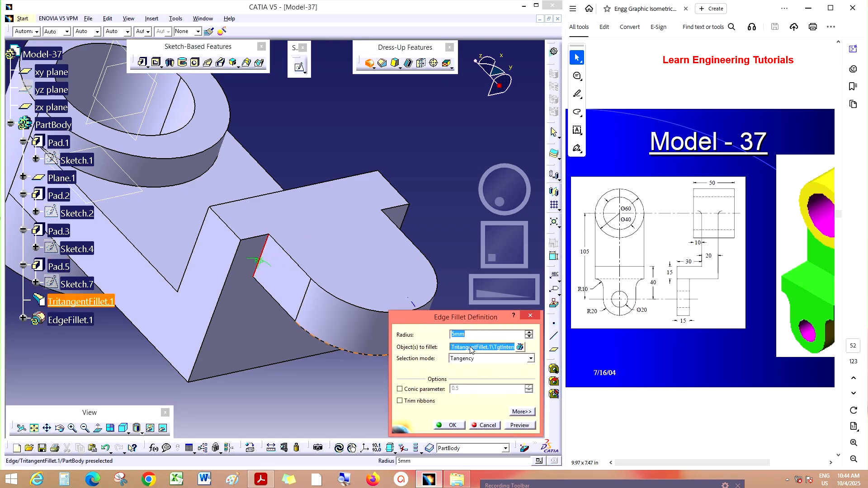
text(10)
key(Return)
middle_drag(515, 200, 457, 193)
click(369, 64)
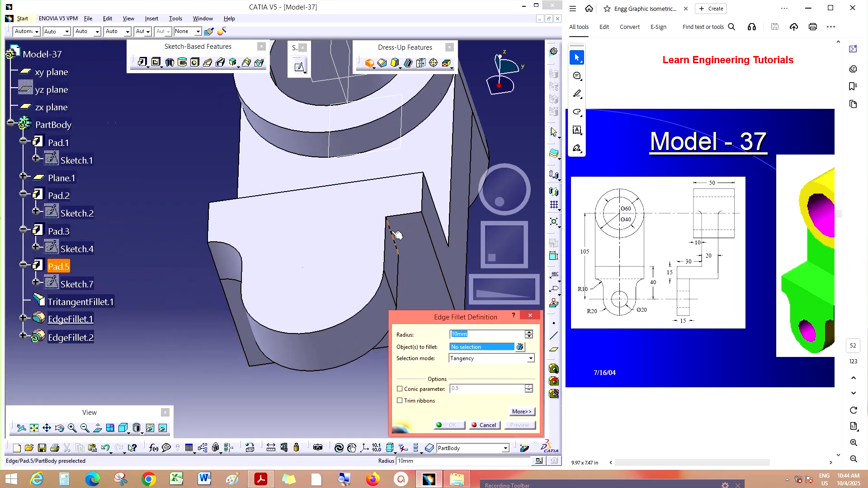
click(391, 234)
click(450, 425)
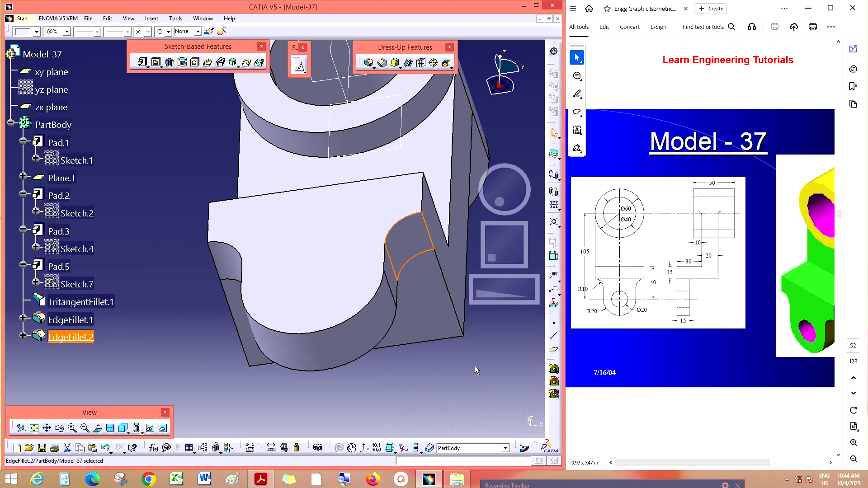
Open a sketch on the lug's front face and draw a circle about 19.5 mm in diameter on its vertical centreline.
drag(519, 292, 489, 292)
drag(482, 190, 511, 201)
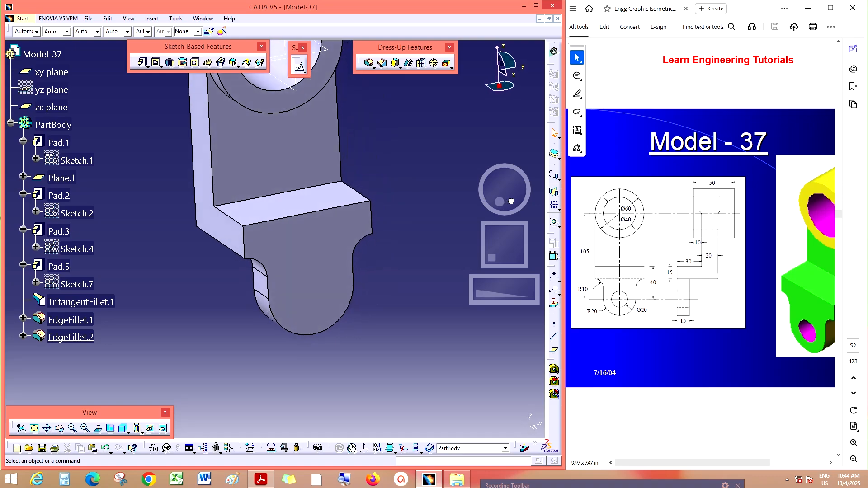
click(553, 148)
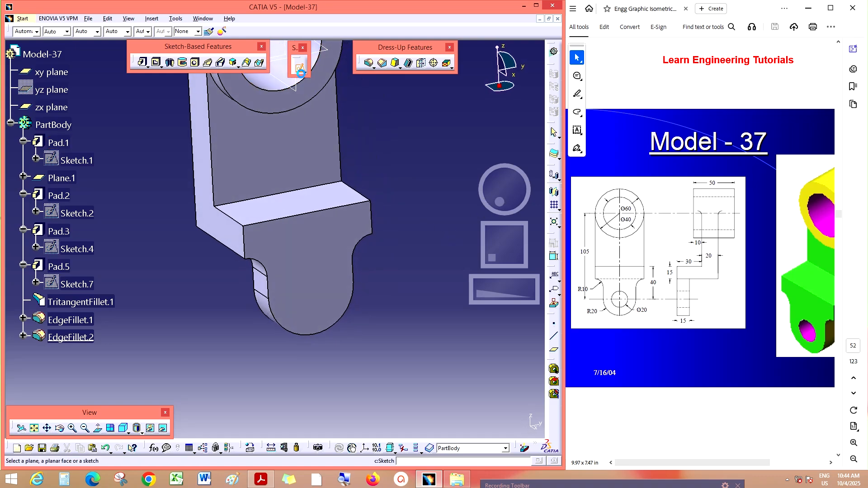
click(328, 282)
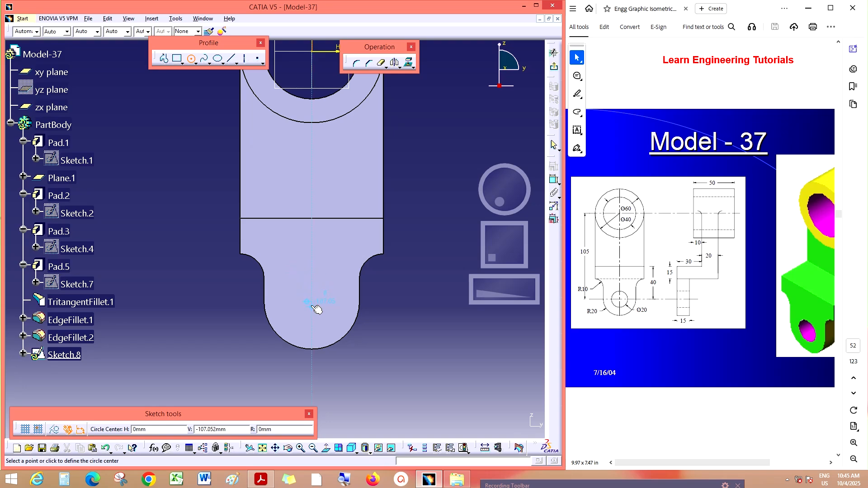
click(312, 307)
click(333, 296)
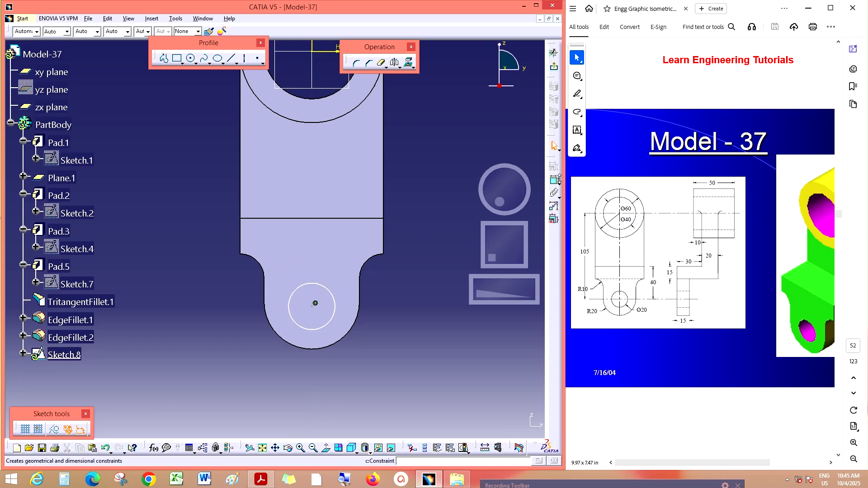
Dimension the circle's diameter and set it to 20 mm.
click(555, 180)
click(333, 320)
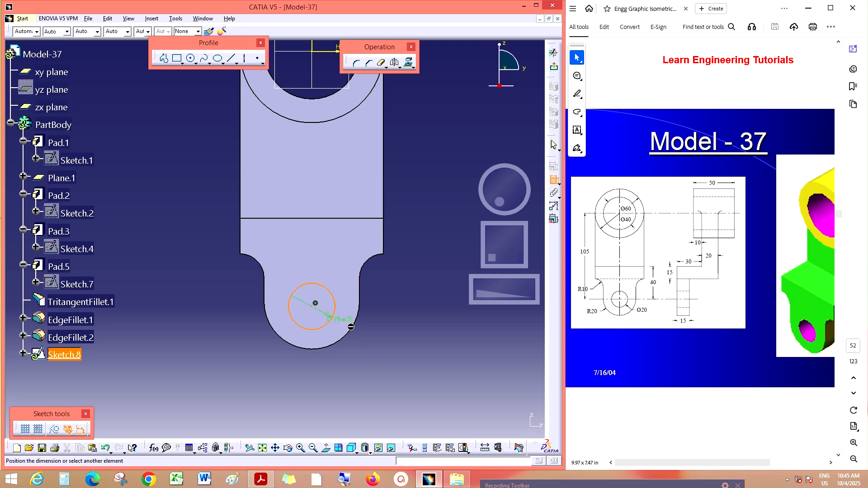
click(384, 345)
double_click(389, 347)
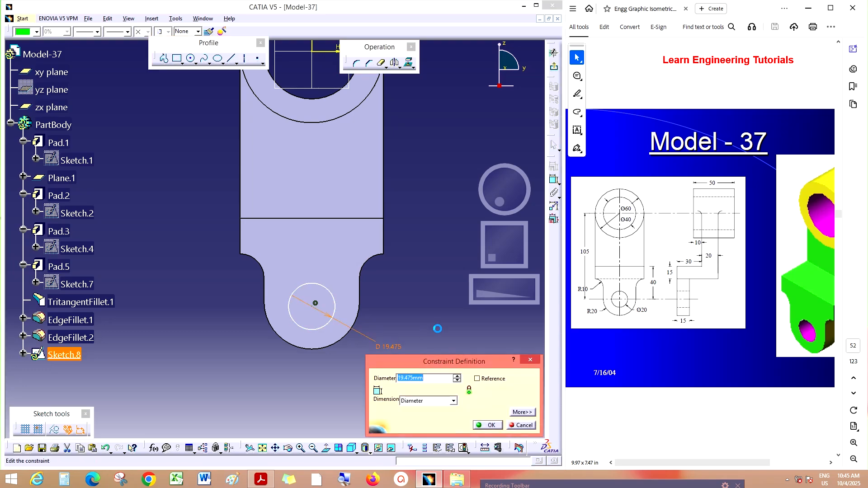
text(20)
key(Return)
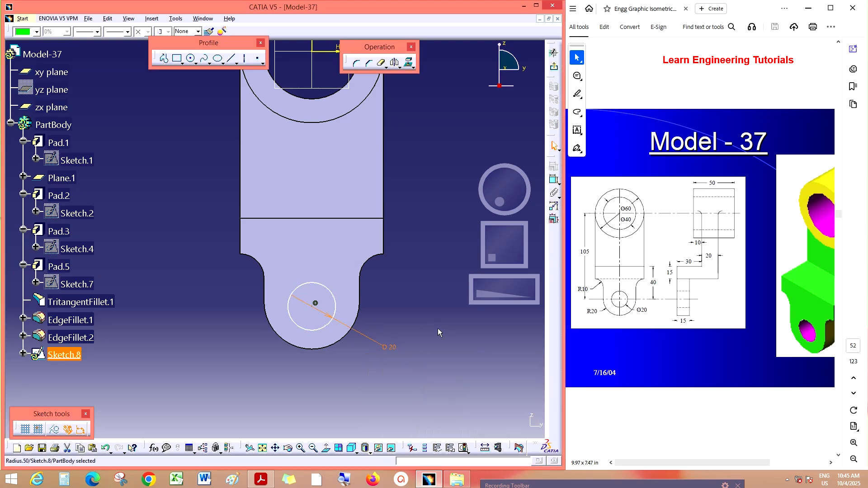
Dimension the vertical distance from the circle's centre to the ledge's upper edge and set it to 40 mm.
click(555, 180)
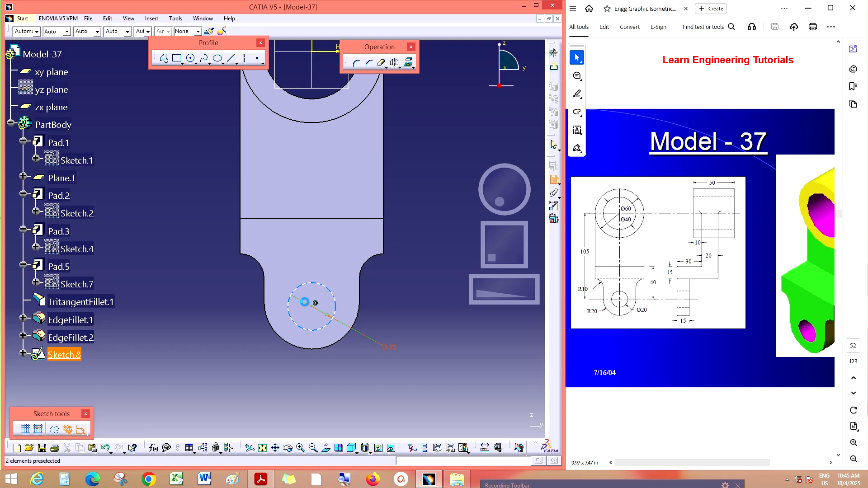
click(315, 304)
click(319, 219)
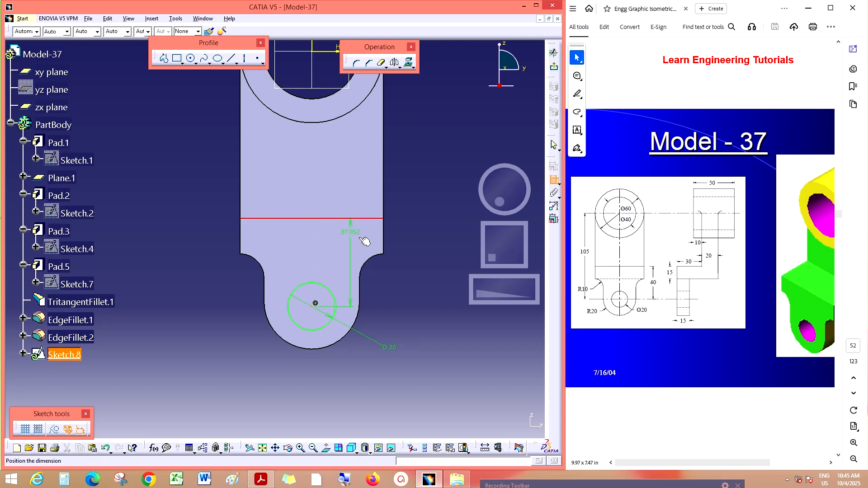
click(402, 262)
double_click(401, 256)
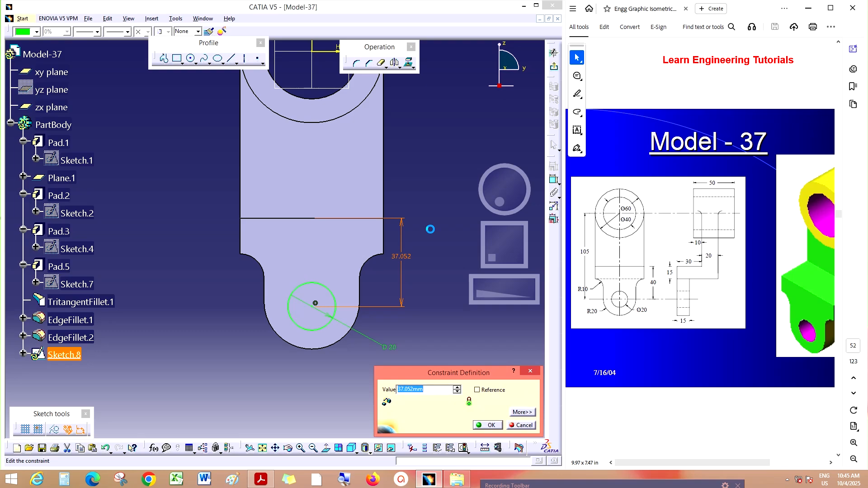
text(40)
key(Return)
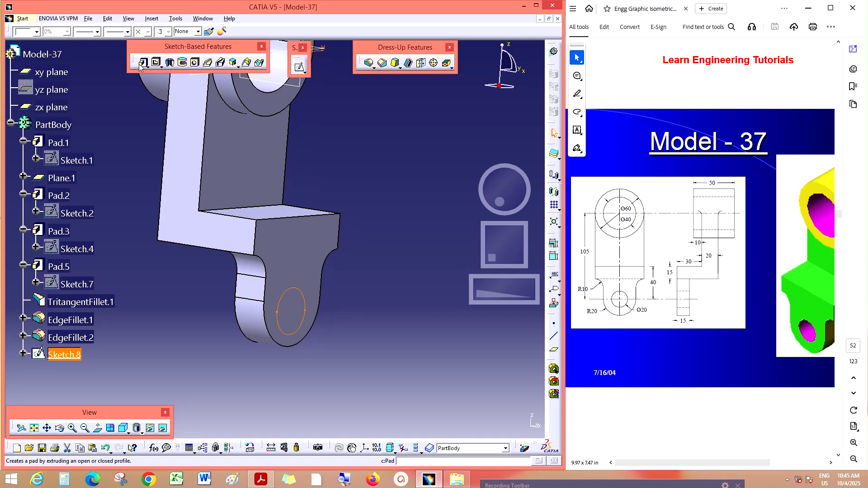
Cut the lug hole from the circle sketch with a 20 mm deep Pocket.
click(156, 62)
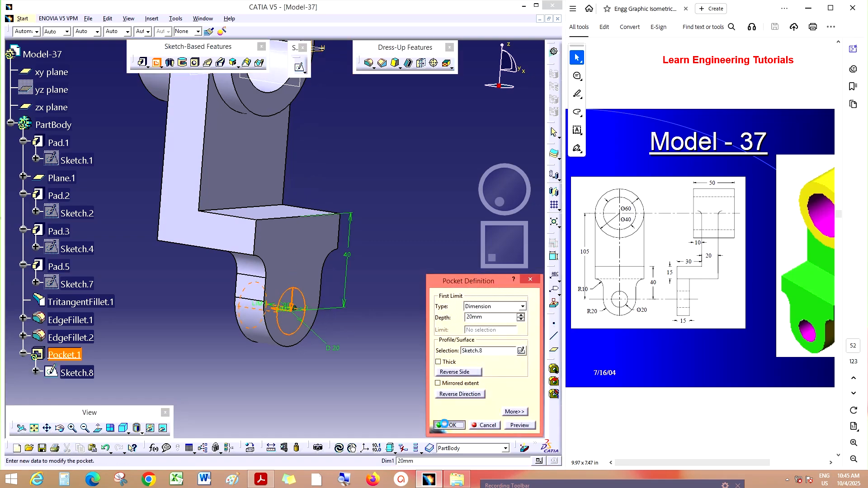
click(445, 424)
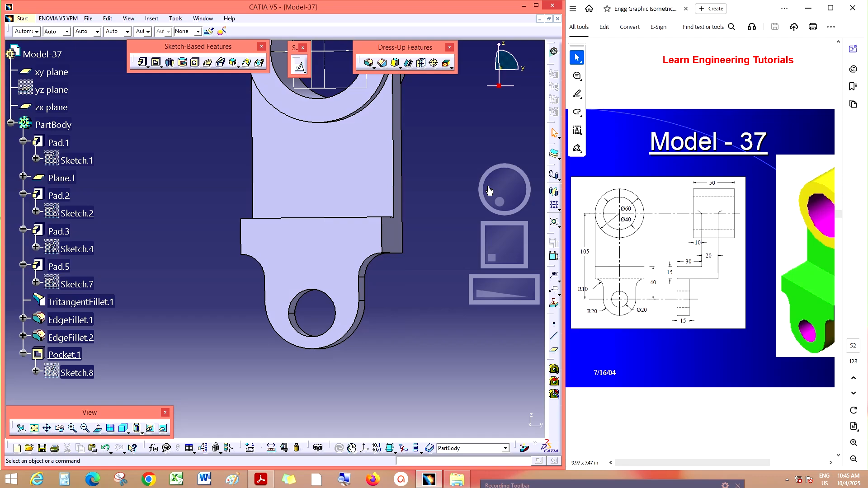
drag(513, 188, 514, 225)
drag(526, 298, 493, 303)
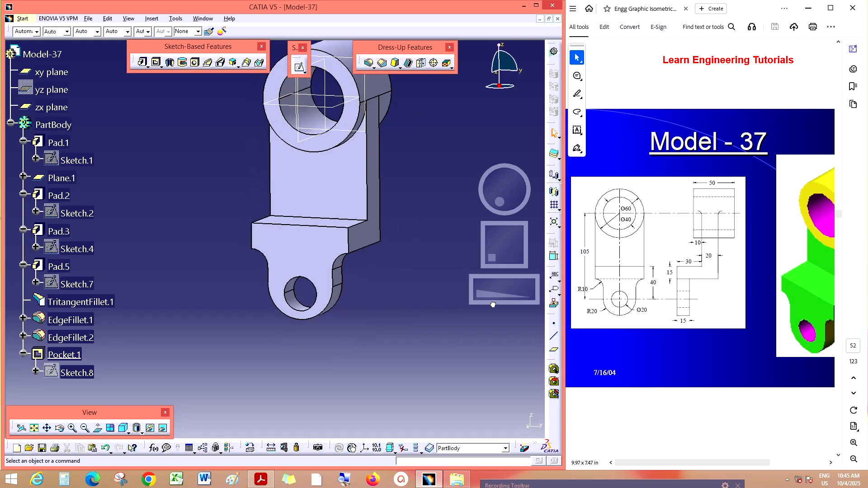
drag(501, 189, 480, 192)
drag(513, 256, 523, 290)
Hide the xy plane, the zx plane and Plane.1.
right_click(46, 71)
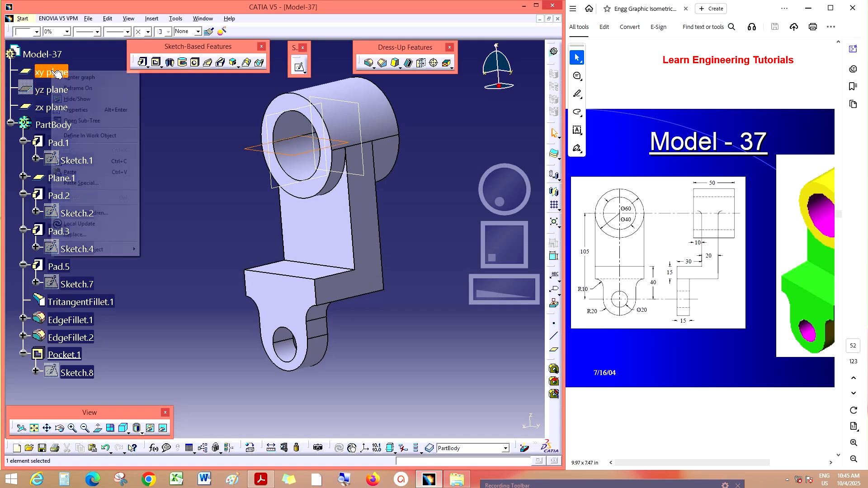
click(50, 99)
right_click(47, 107)
click(52, 134)
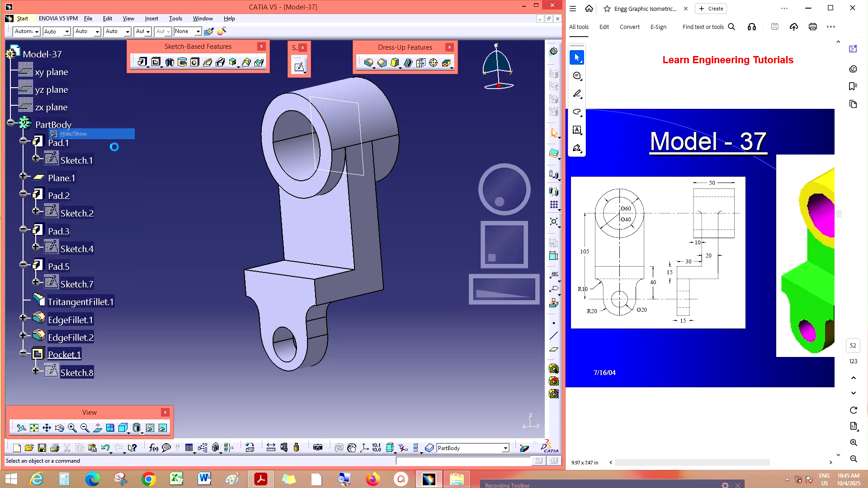
right_click(63, 178)
click(96, 210)
Examine the bracket's front and side profiles in standard views, using wireframe and plain shading.
mouse_move(497, 299)
mouse_down()
mouse_move(526, 288)
mouse_move(502, 292)
mouse_up()
mouse_move(507, 198)
mouse_down()
mouse_move(513, 194)
mouse_move(495, 204)
mouse_up()
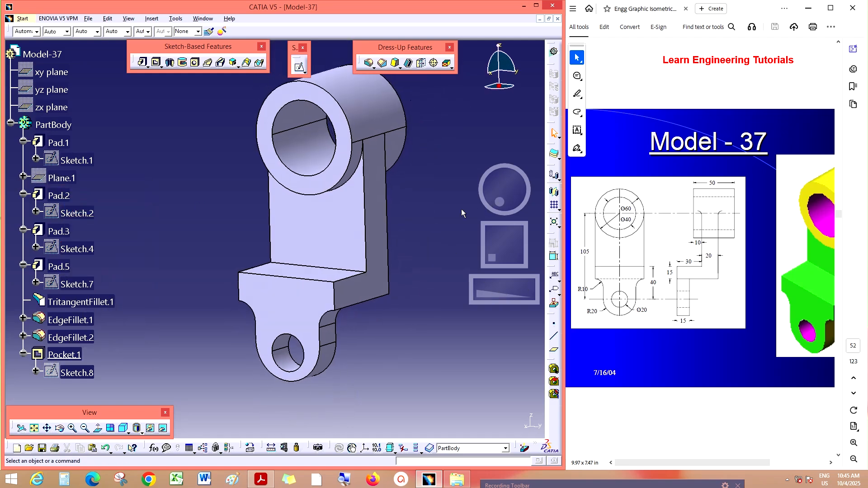
click(128, 433)
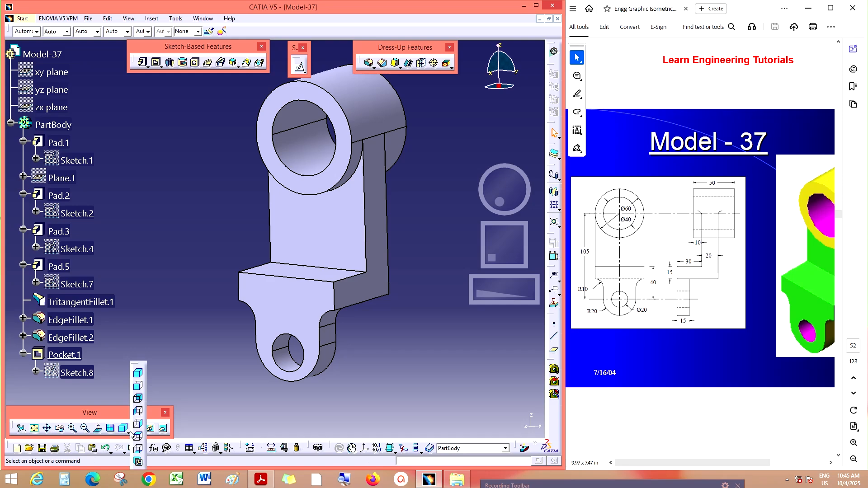
click(140, 399)
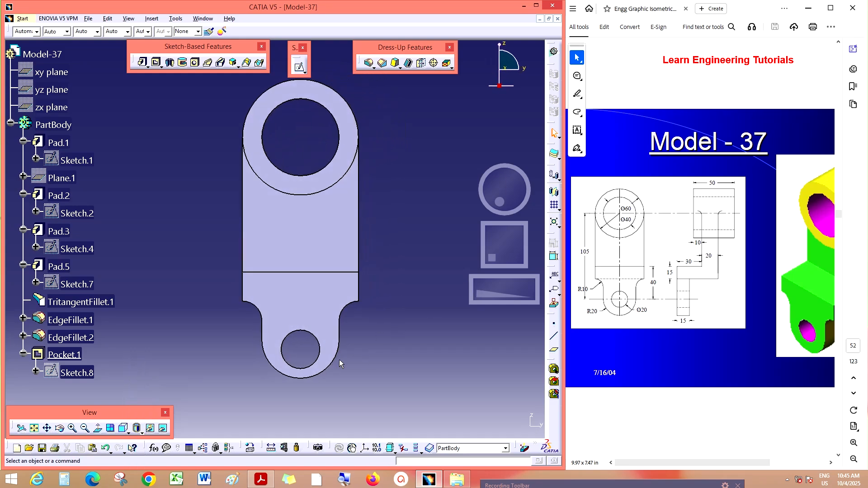
click(138, 432)
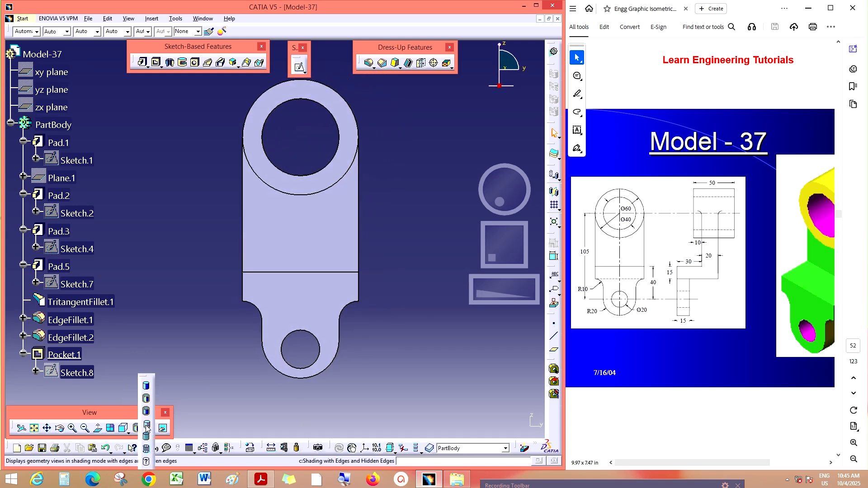
click(149, 450)
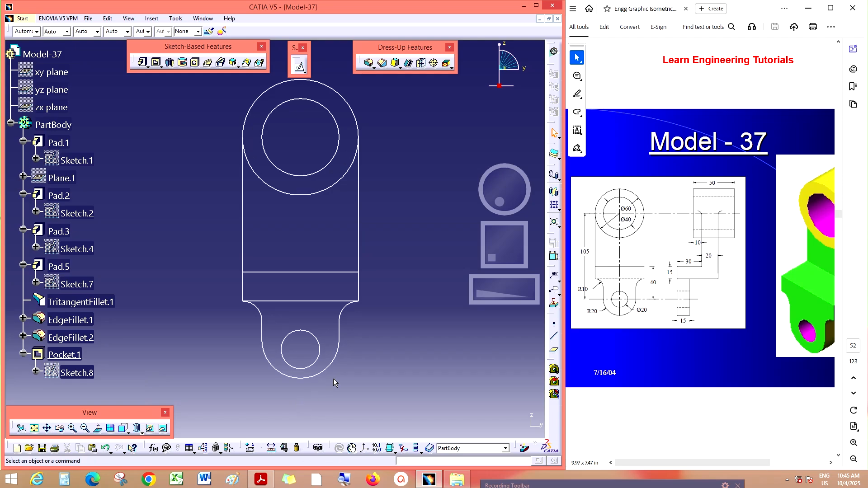
click(128, 433)
click(138, 429)
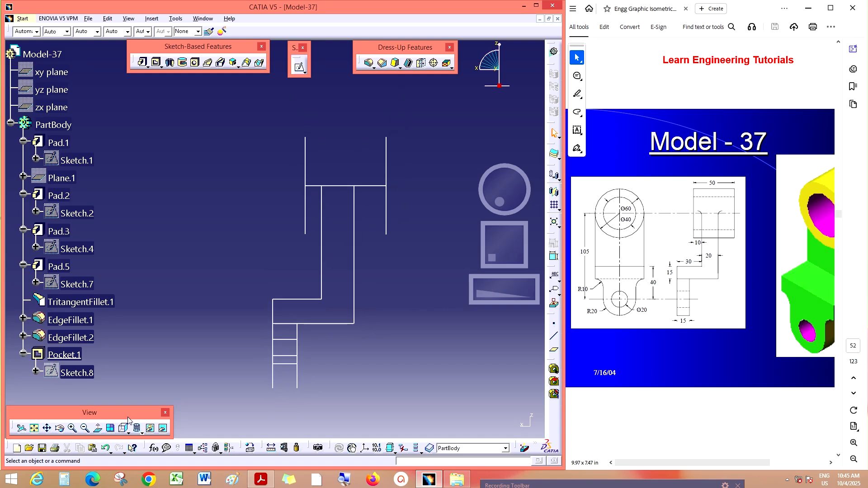
click(136, 428)
click(145, 387)
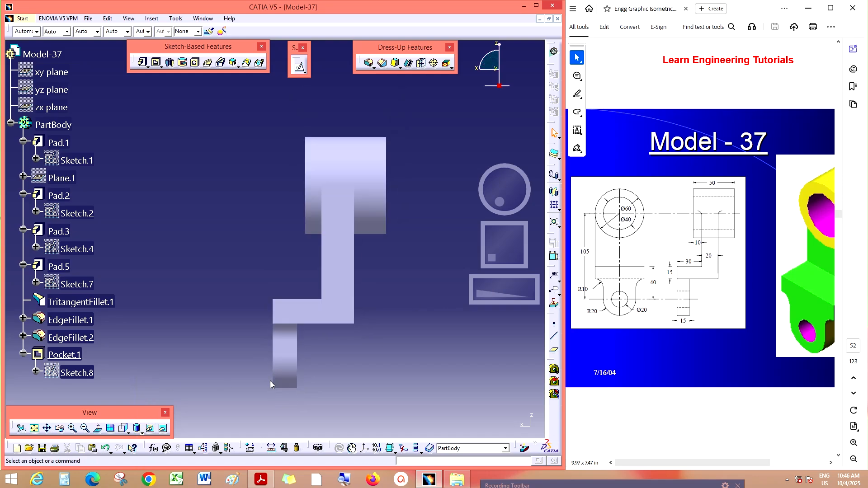
Display the bracket in shading with edges and orient it obliquely with the cylinder bore, ledge and lug hole facing forward.
drag(493, 196, 527, 190)
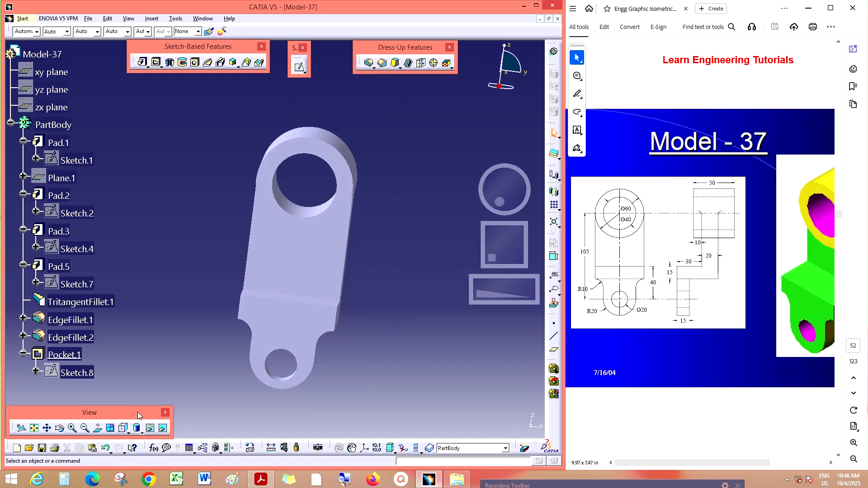
click(136, 428)
click(142, 399)
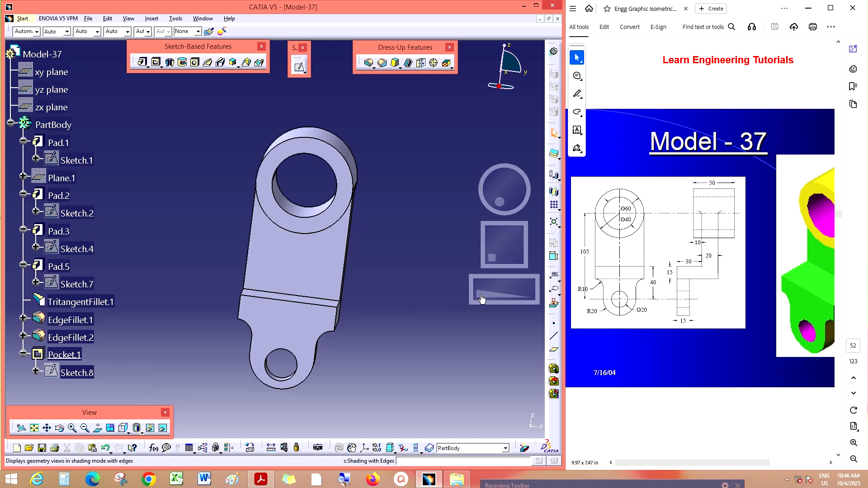
drag(481, 297, 507, 293)
drag(507, 208, 462, 200)
drag(491, 256, 489, 247)
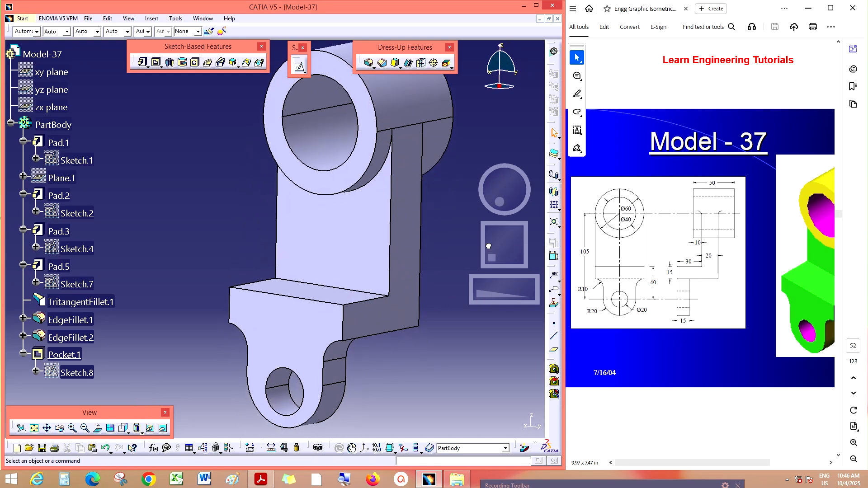
drag(506, 292, 480, 304)
drag(496, 200, 492, 196)
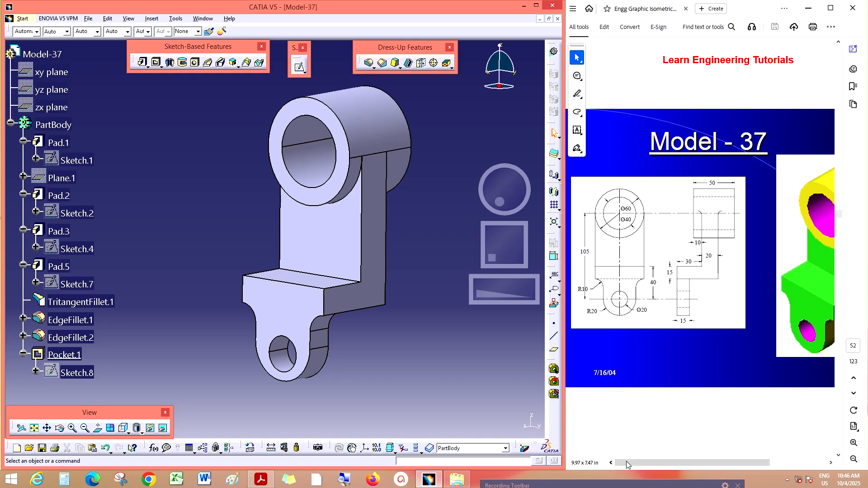
Bring the coloured reference picture into view in the PDF and colour the cylinder's outer face yellow.
drag(626, 461, 723, 463)
click(374, 121)
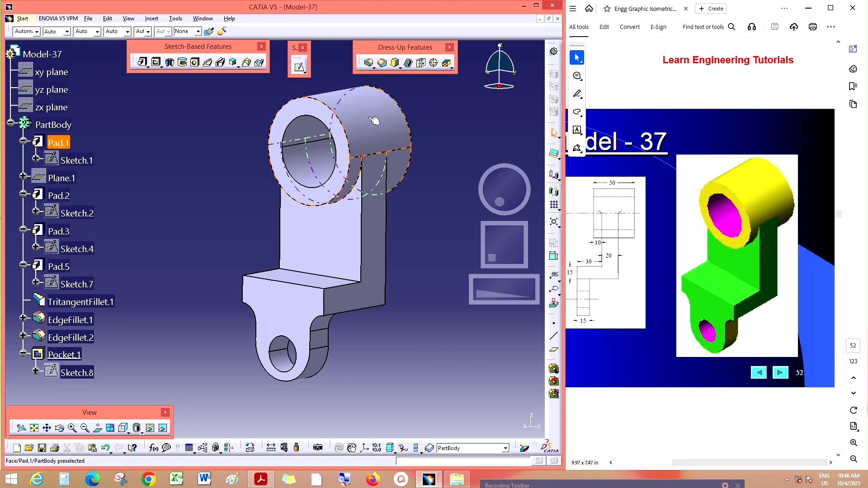
click(37, 32)
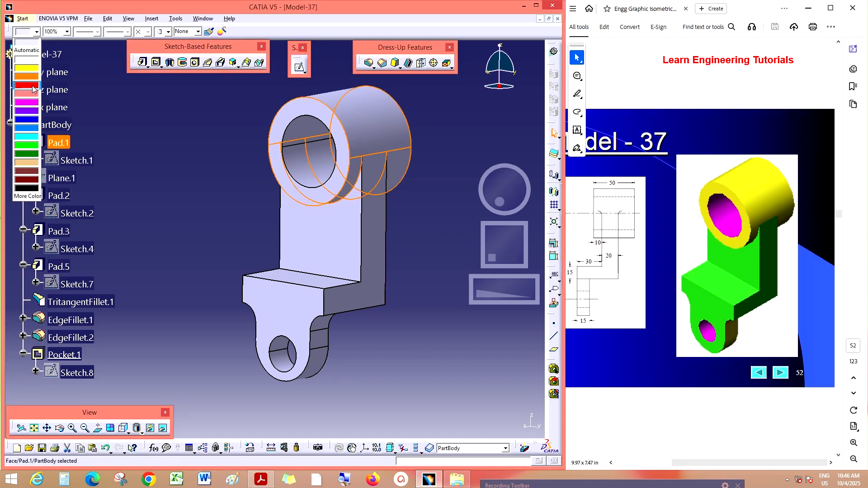
click(26, 73)
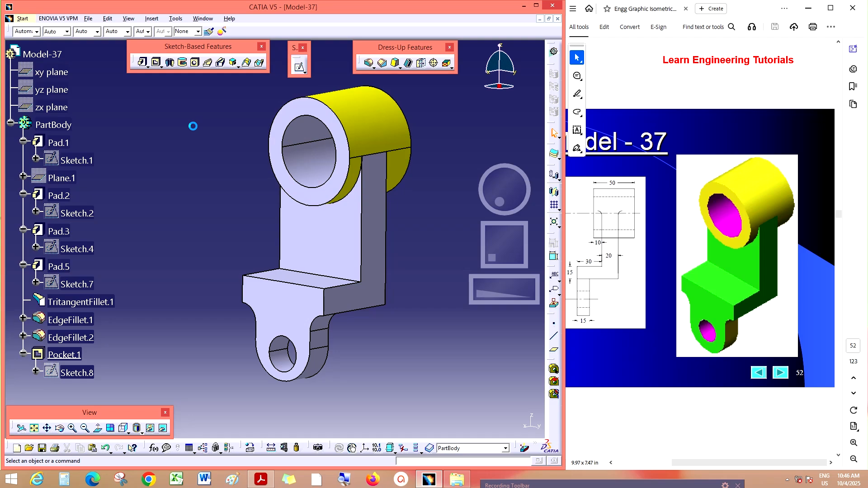
Colour the Pad.2 upright web bright green to match the reference picture.
click(61, 195)
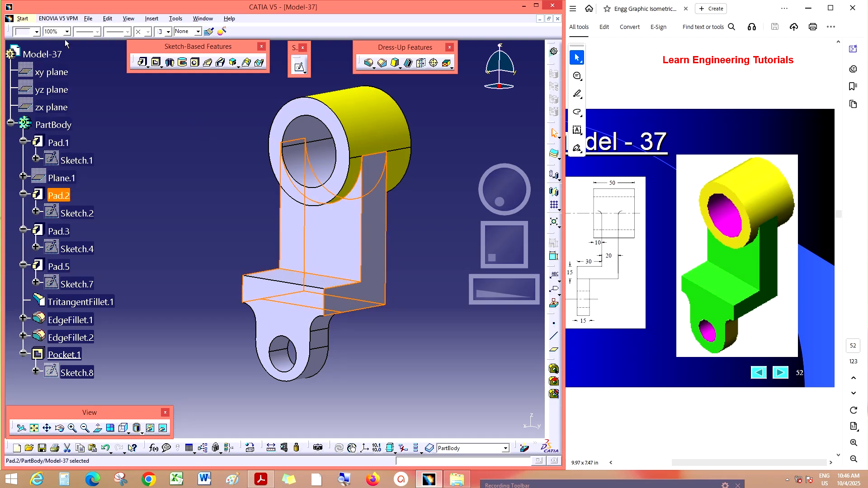
click(37, 33)
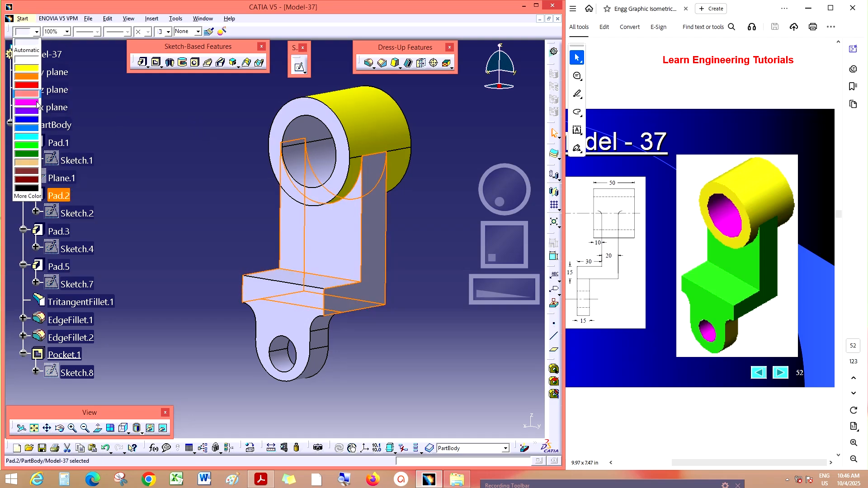
click(33, 146)
click(183, 179)
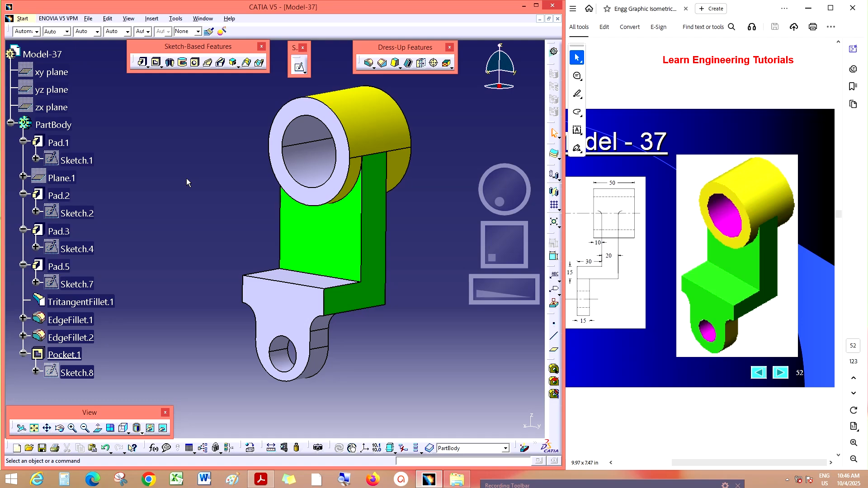
Colour the inner face of the lug hole red and the cylinder's bore magenta.
click(281, 346)
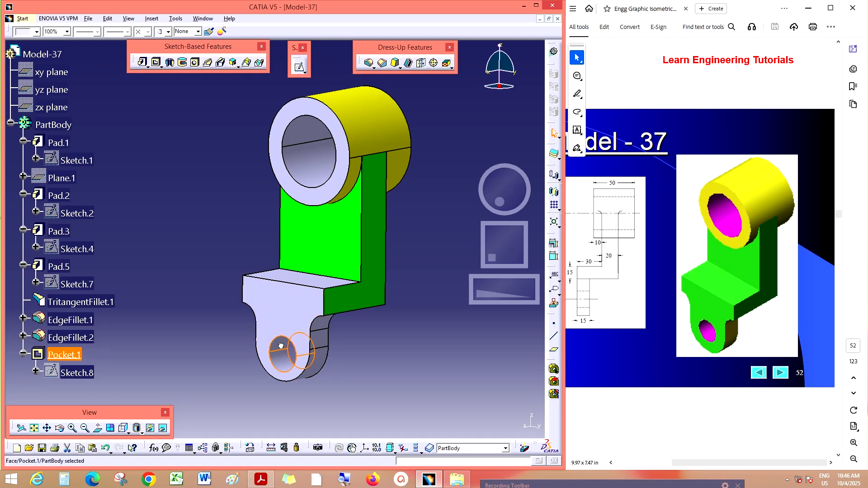
click(37, 31)
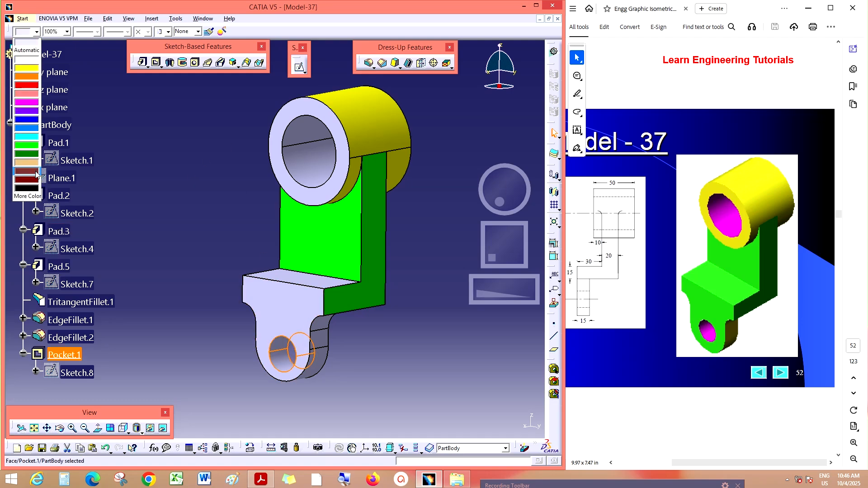
click(36, 85)
click(175, 203)
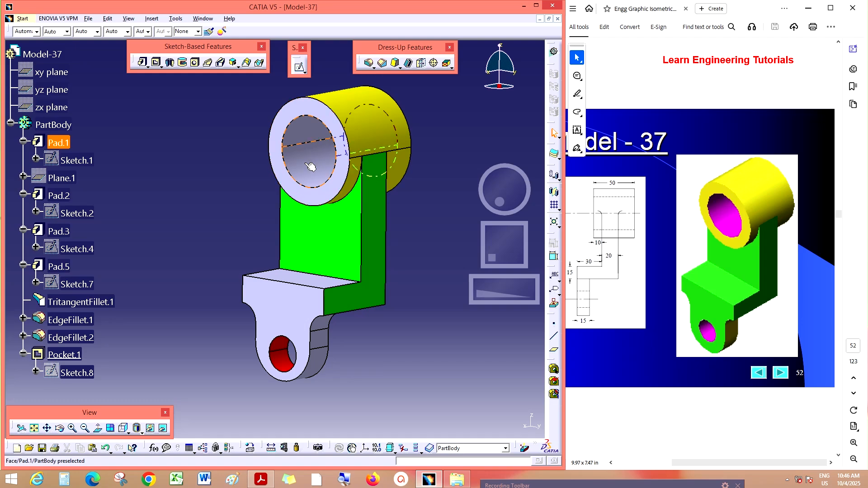
click(348, 177)
click(36, 31)
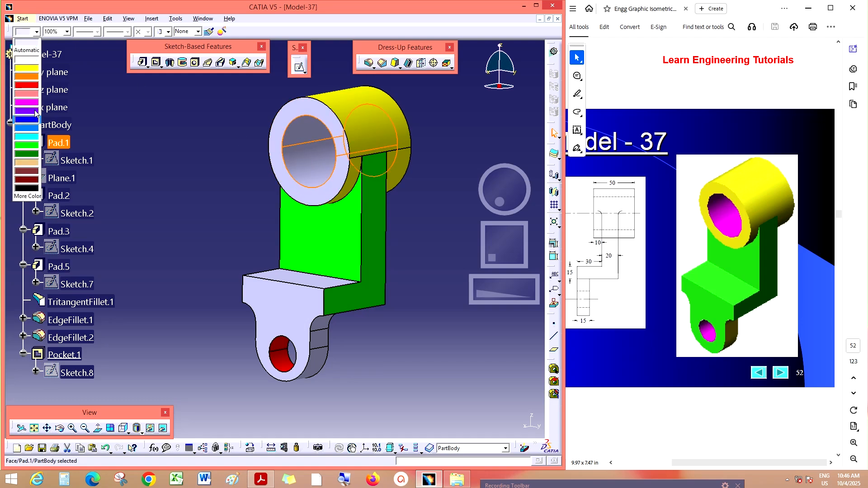
click(27, 102)
click(195, 245)
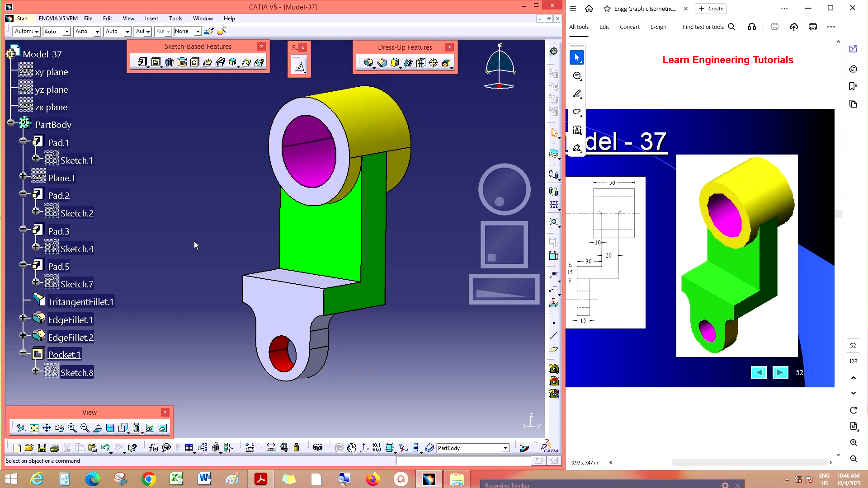
Colour the front face of the ledge and lug bright green.
drag(511, 192, 528, 200)
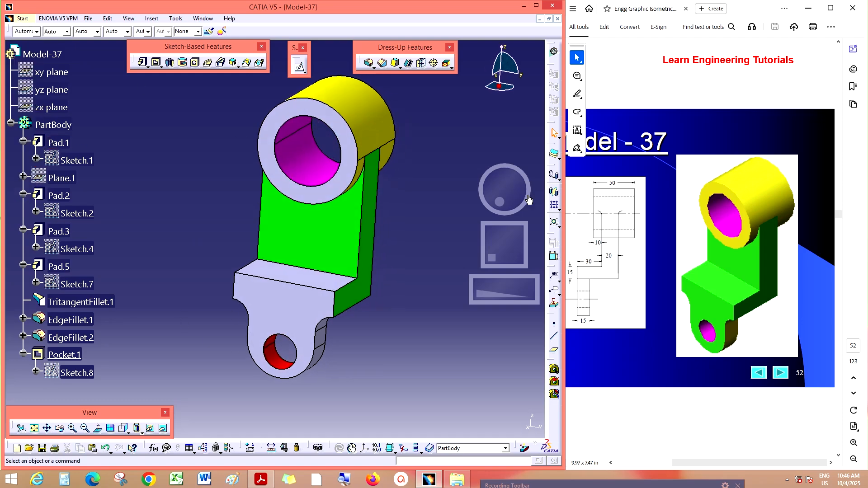
click(294, 316)
click(36, 31)
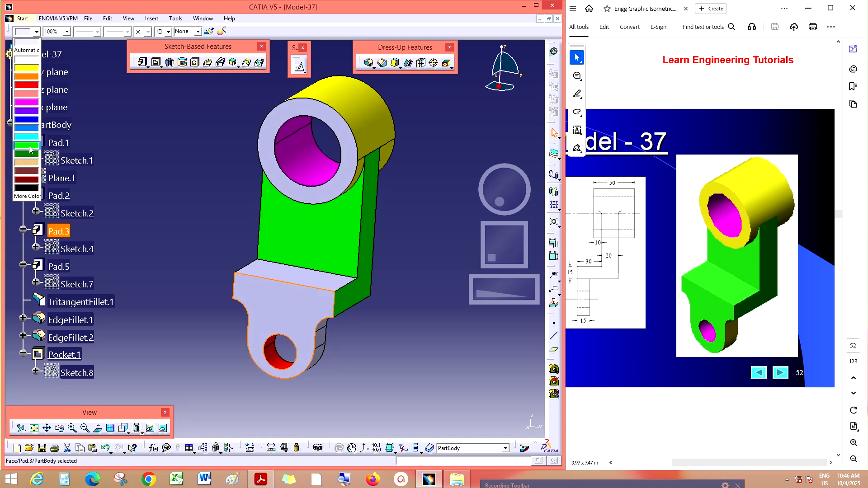
click(30, 147)
click(179, 204)
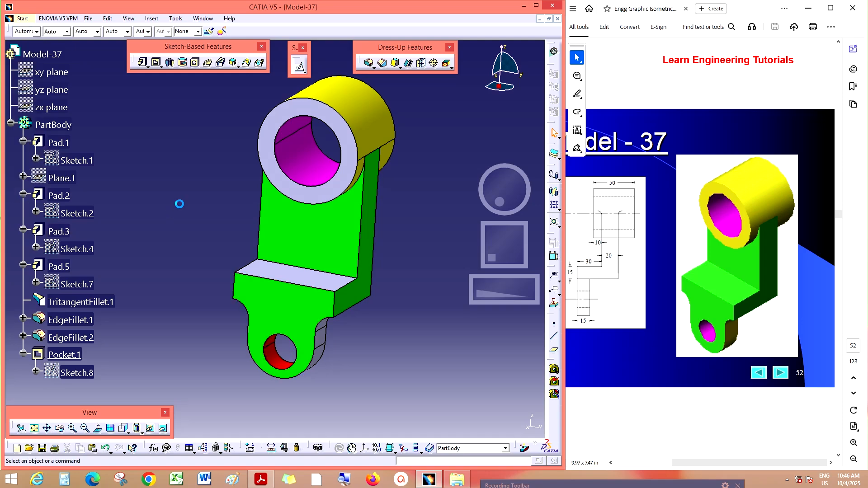
Colour TritangentFillet.1, the rounded end of the lug, cyan.
drag(514, 200, 524, 202)
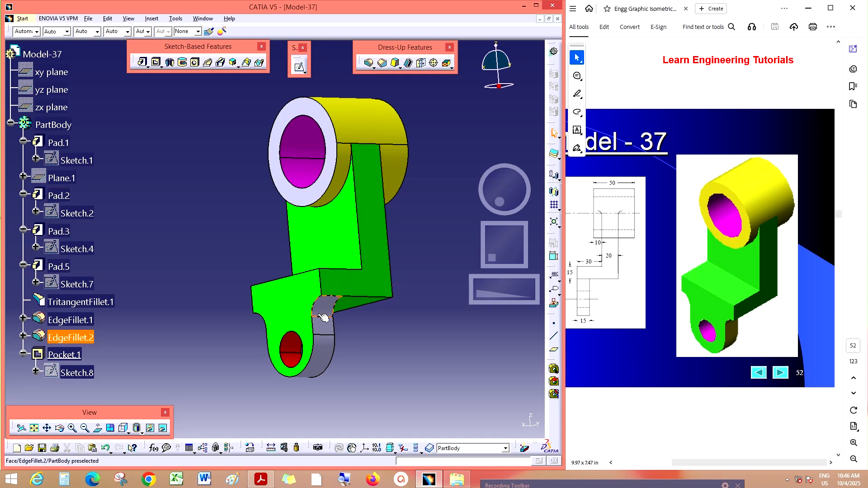
click(80, 302)
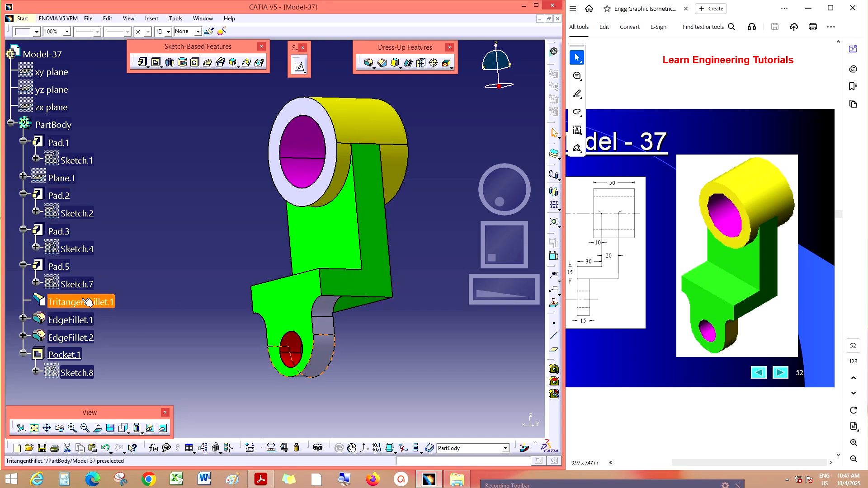
click(37, 31)
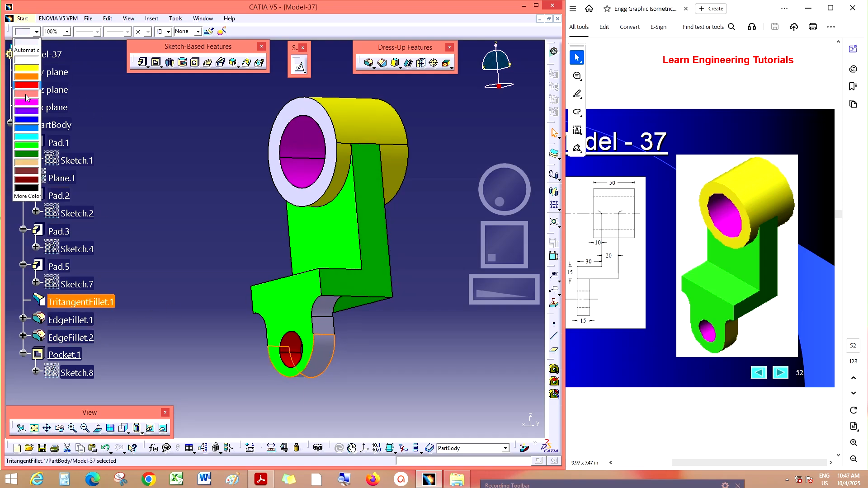
click(27, 133)
click(173, 203)
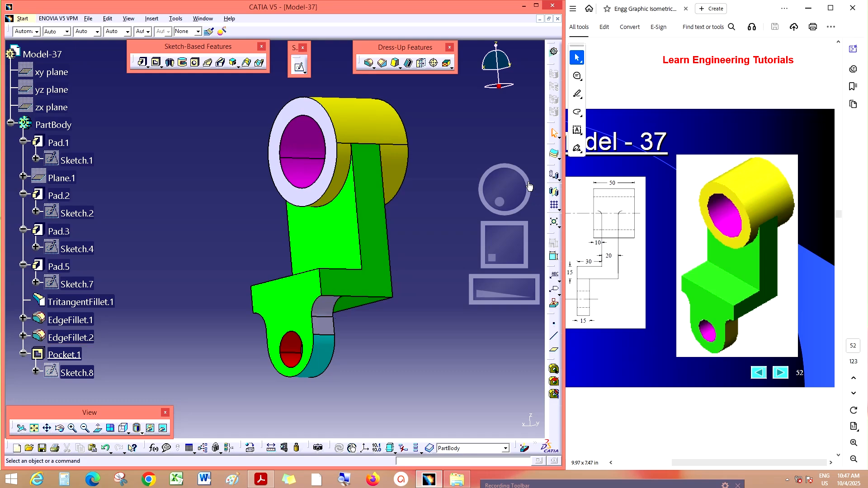
Colour the top face of the ledge cyan.
drag(530, 186, 517, 216)
click(318, 277)
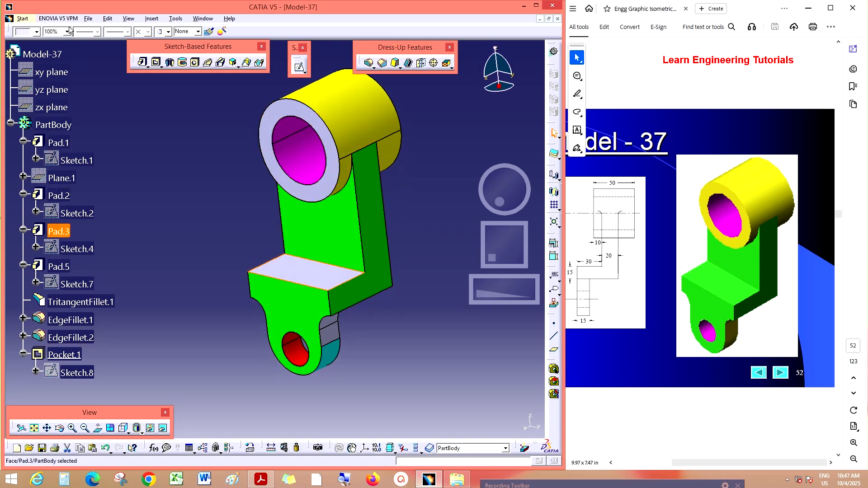
click(37, 32)
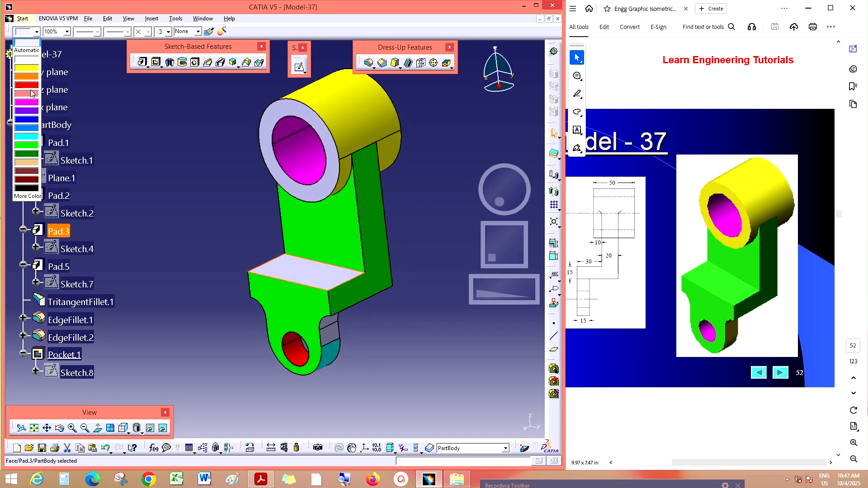
click(37, 137)
click(180, 155)
Colour the cylinder's front ring face salmon pink.
click(262, 178)
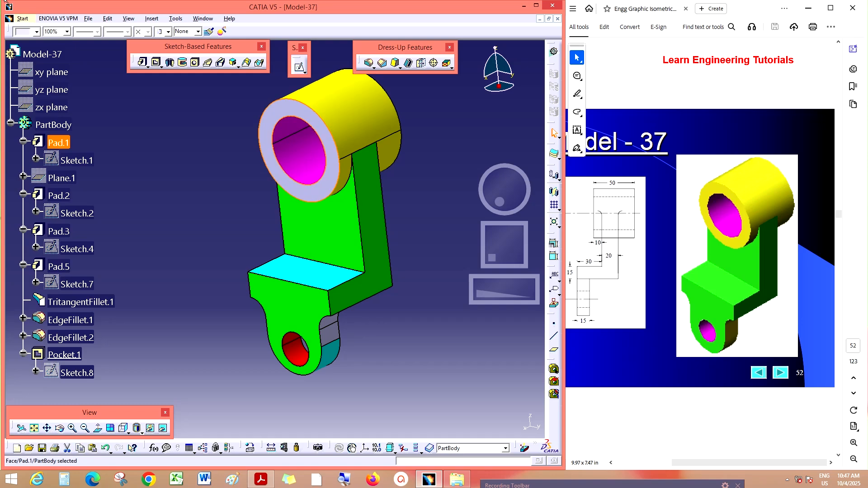
click(37, 32)
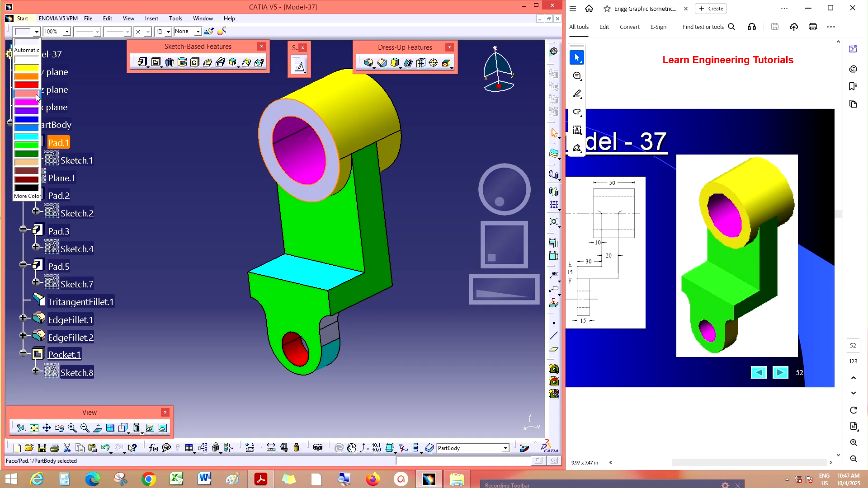
click(37, 93)
click(219, 154)
Colour EdgeFillet.1 and the EdgeFillet.2 face between the lug and the ledge blue.
drag(512, 191, 463, 131)
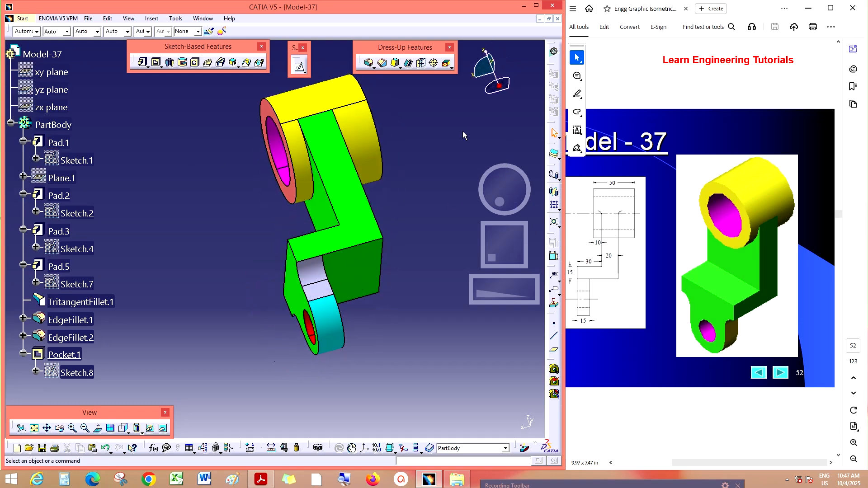
click(309, 314)
click(38, 31)
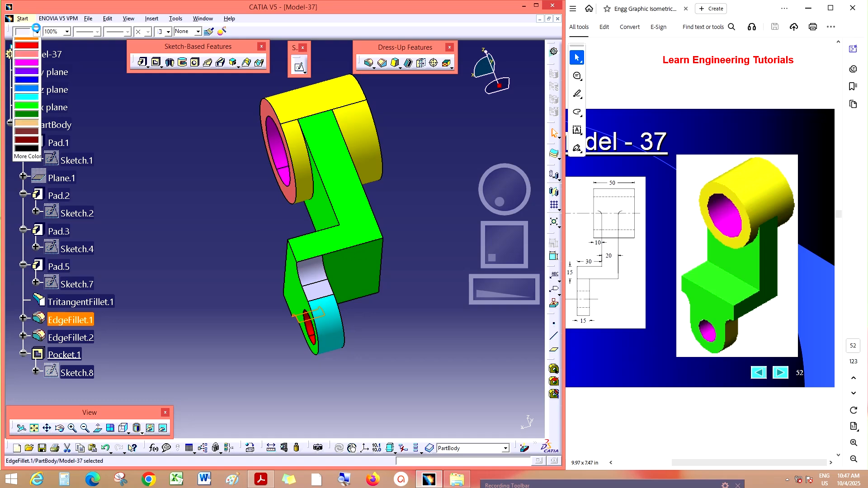
click(25, 118)
drag(520, 192, 367, 249)
click(337, 291)
click(37, 33)
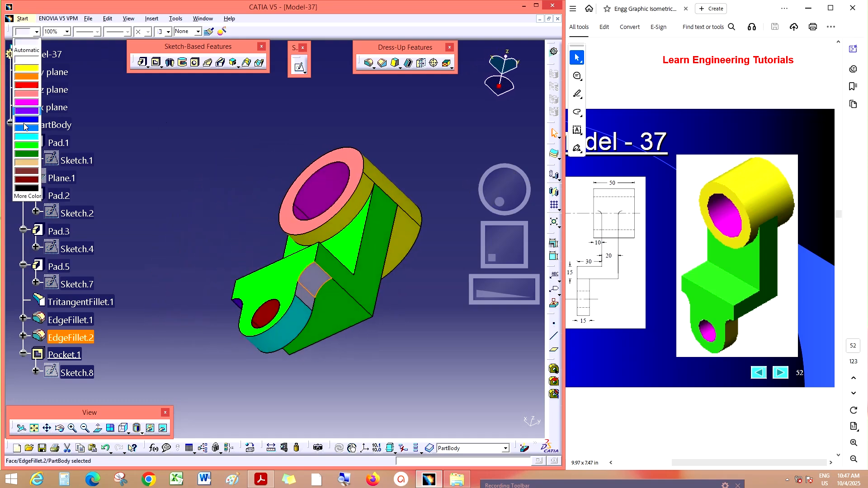
click(36, 128)
click(185, 161)
Examine the coloured bracket from several oblique angles and distances.
drag(506, 198, 496, 219)
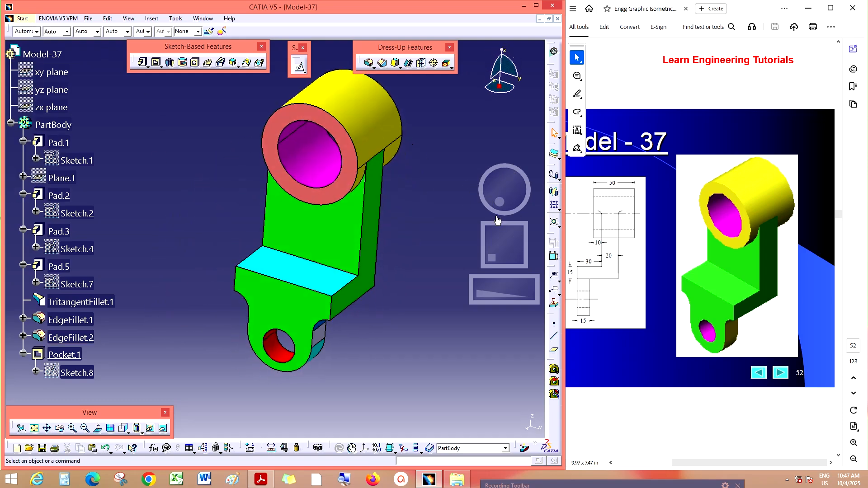
drag(508, 296, 521, 292)
drag(508, 253, 512, 253)
drag(515, 288, 507, 290)
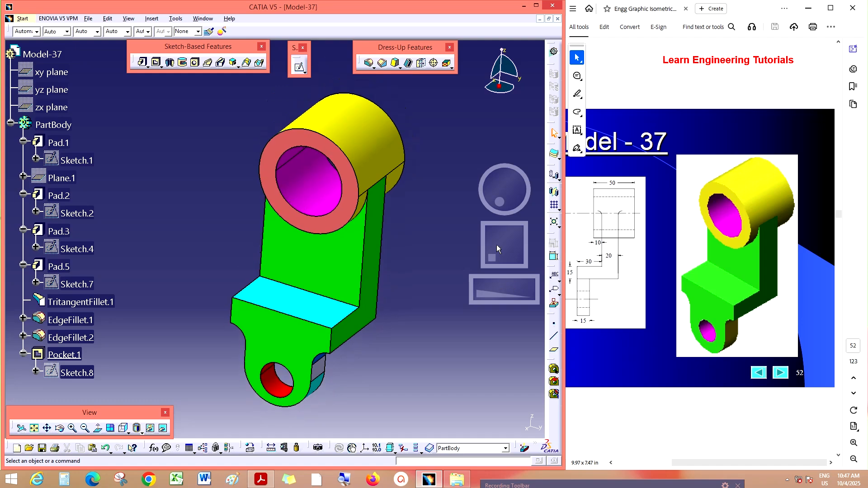
mouse_move(498, 201)
mouse_down()
mouse_move(482, 190)
mouse_move(493, 186)
mouse_up()
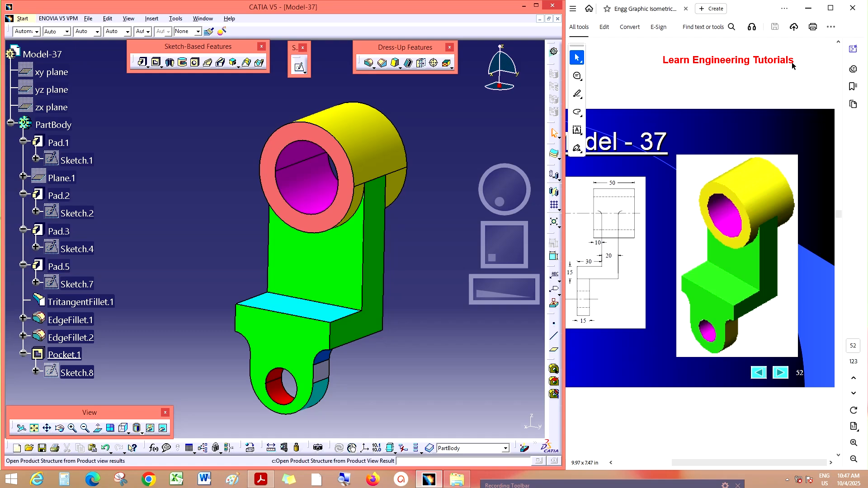
mouse_move(505, 292)
mouse_down()
mouse_move(522, 288)
mouse_move(504, 288)
mouse_up()
drag(508, 203, 523, 189)
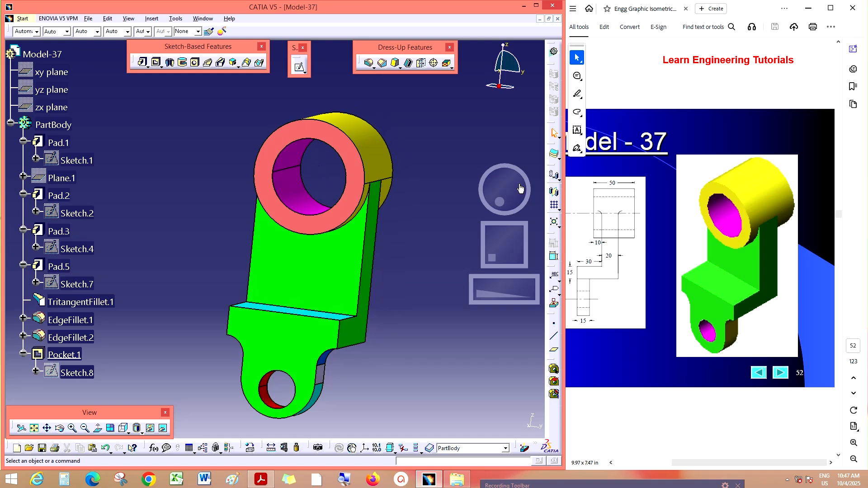
mouse_move(521, 188)
mouse_down()
mouse_move(511, 191)
mouse_move(518, 201)
mouse_up()
drag(512, 256, 507, 253)
drag(513, 289, 491, 289)
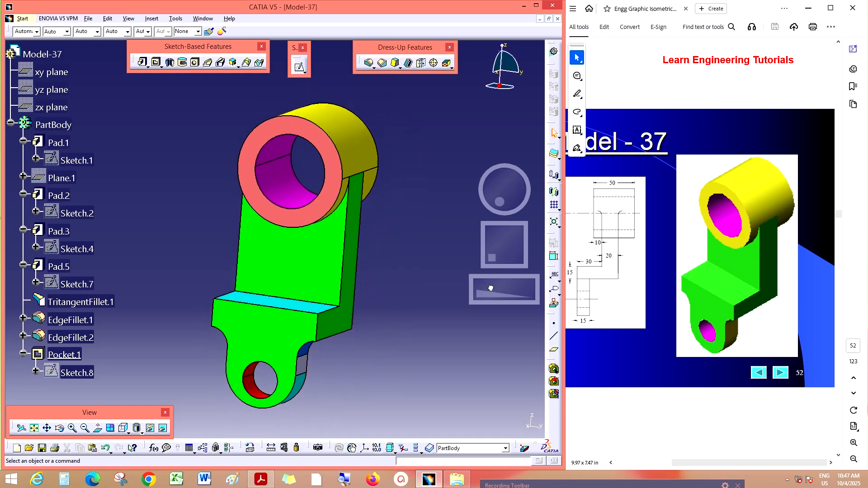
drag(506, 246, 510, 237)
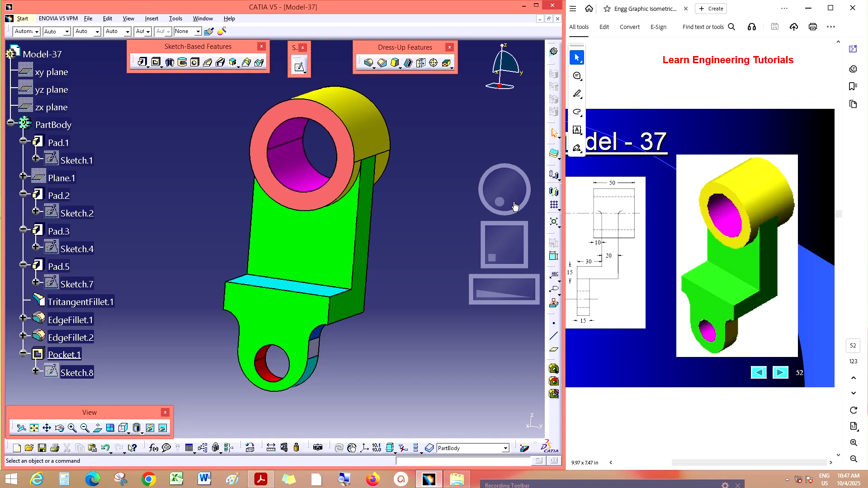
drag(506, 191, 481, 194)
mouse_move(512, 296)
mouse_down()
mouse_move(520, 296)
mouse_move(510, 297)
mouse_up()
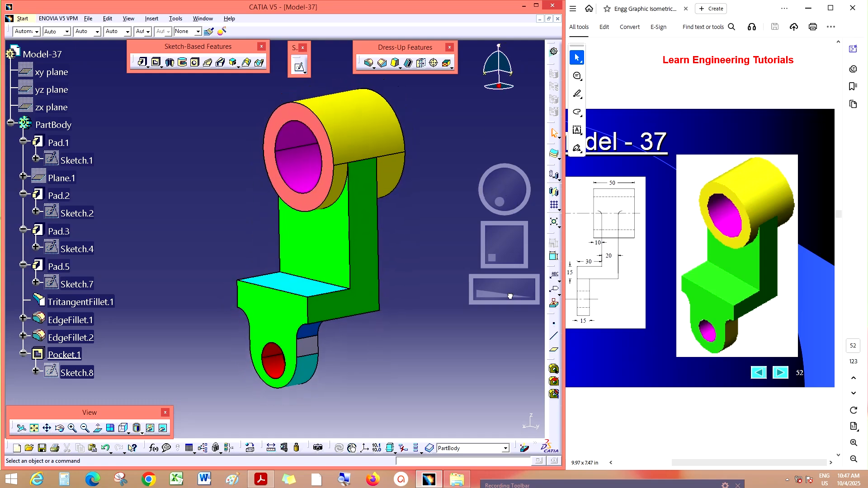
drag(491, 195, 508, 185)
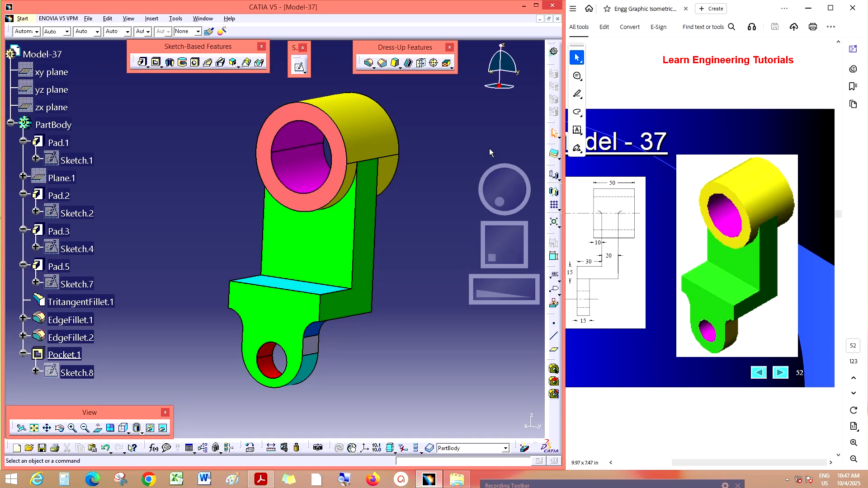
Show the bracket in the isometric view and adjust its tilt and size to resemble the reference picture.
click(139, 432)
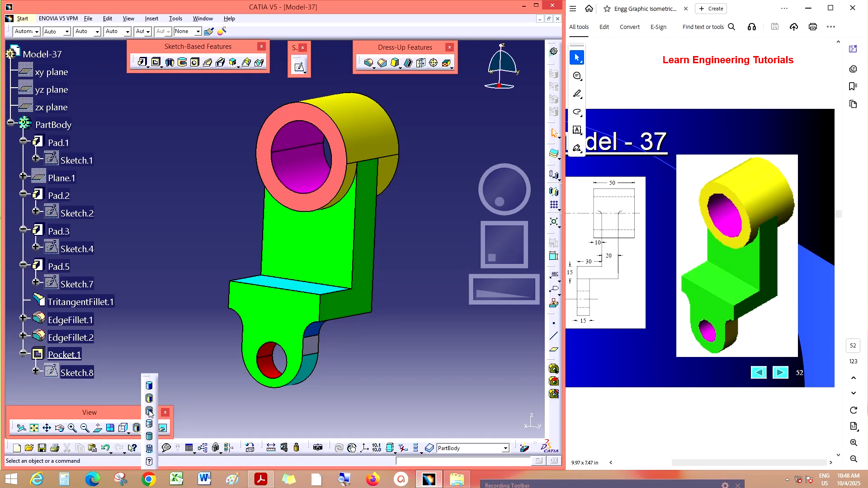
click(123, 428)
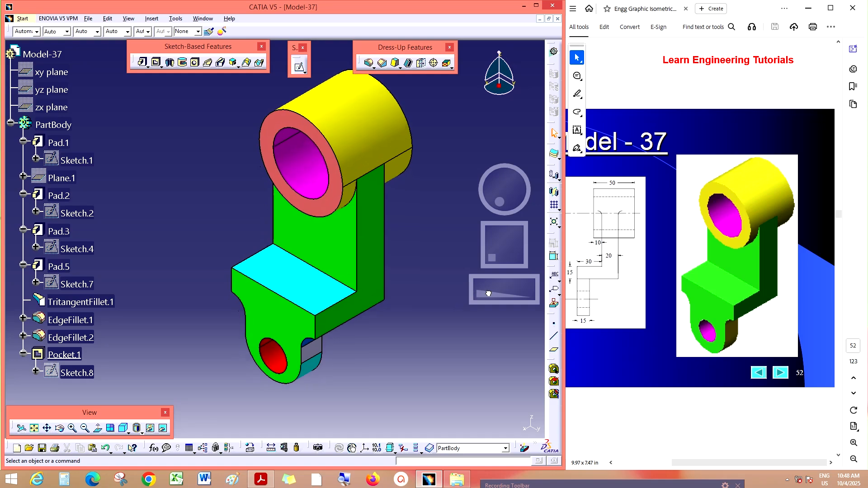
drag(506, 206, 501, 193)
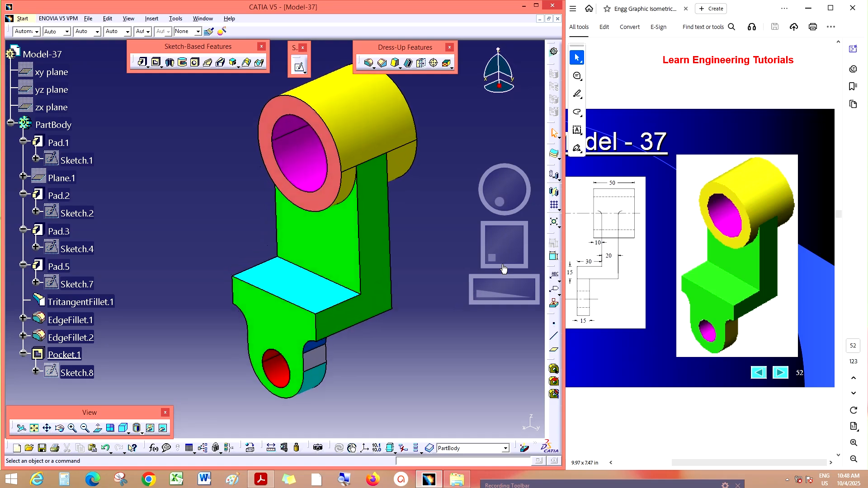
drag(503, 269, 486, 297)
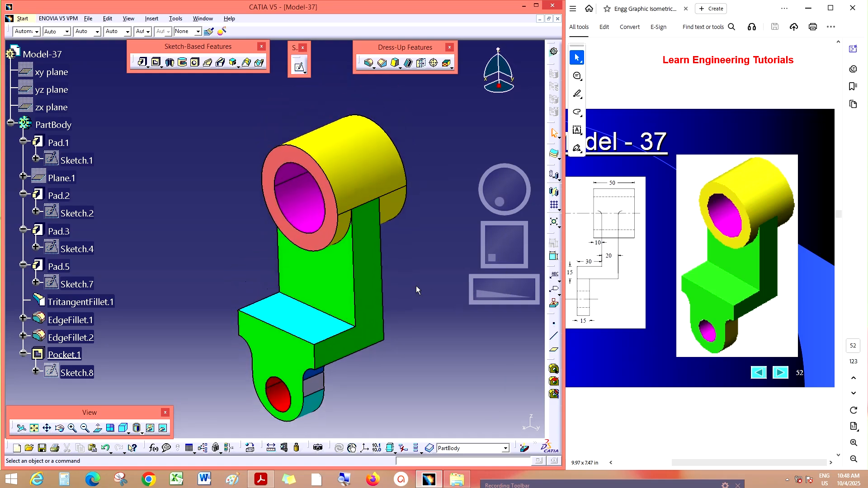
click(705, 87)
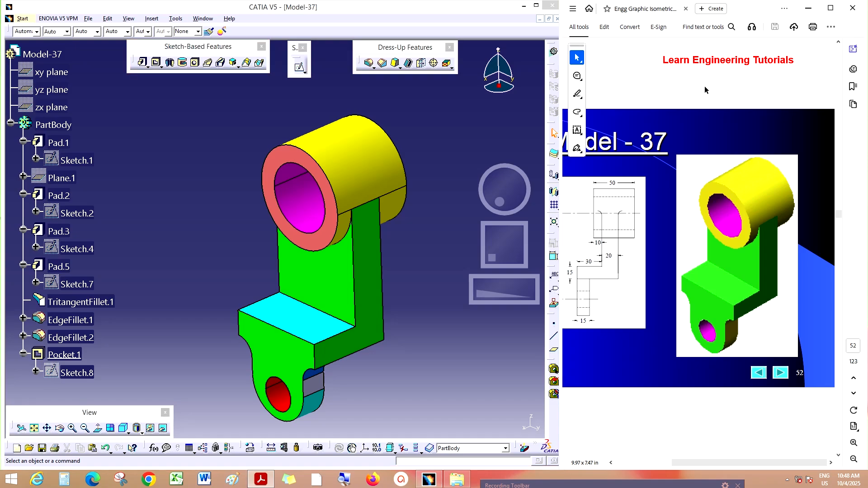